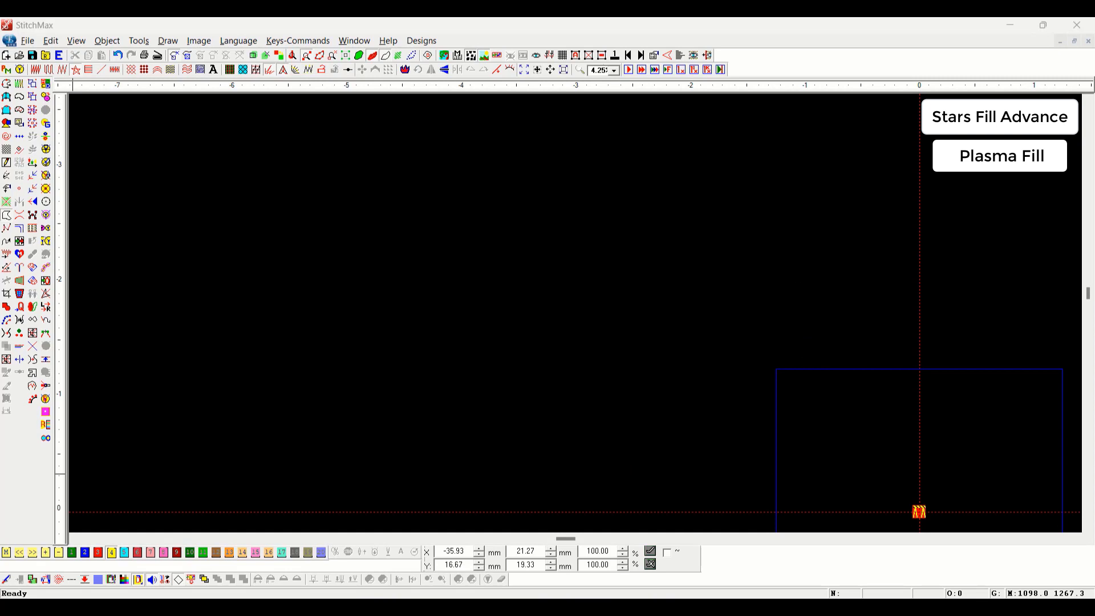
Step: Draw a closed curved flame-shaped leaf boundary about 6.45 × 11.80 mm in the empty area beside the blue frame
{"action": "left_click", "coordinate": [604, 412]}
{"action": "key", "text": "d"}
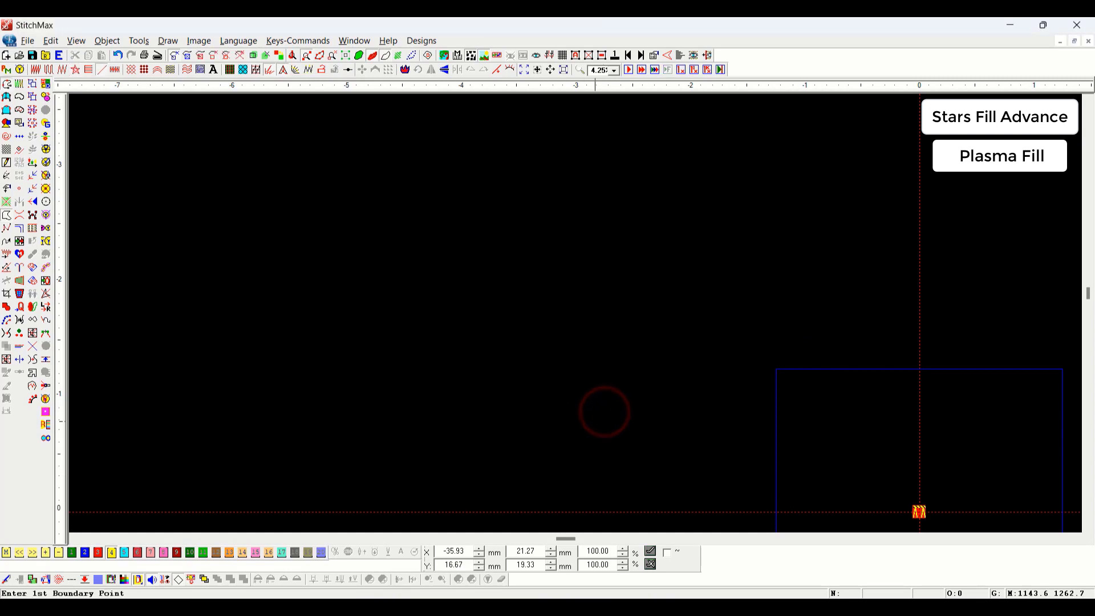
{"action": "left_click", "coordinate": [597, 421]}
{"action": "right_click", "coordinate": [564, 377]}
{"action": "left_click", "coordinate": [629, 286]}
{"action": "right_click", "coordinate": [614, 352]}
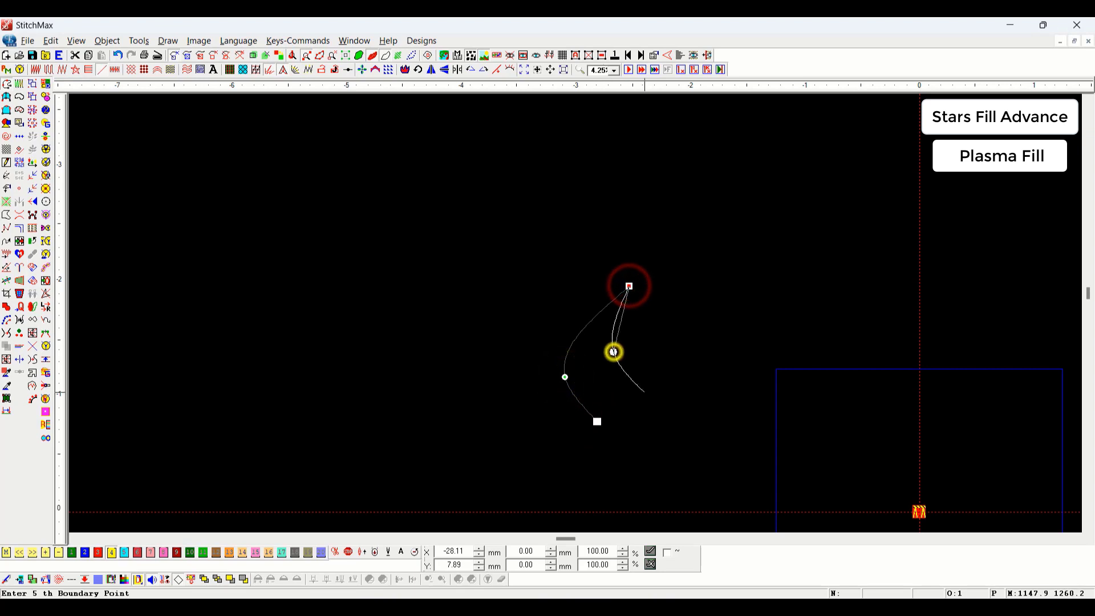
{"action": "right_click", "coordinate": [644, 393]}
{"action": "key", "text": "Return"}
Step: Reshape the leaf's right edge by moving its two boundary nodes, narrowing the leaf to about 5.55 mm
{"action": "key", "text": "z"}
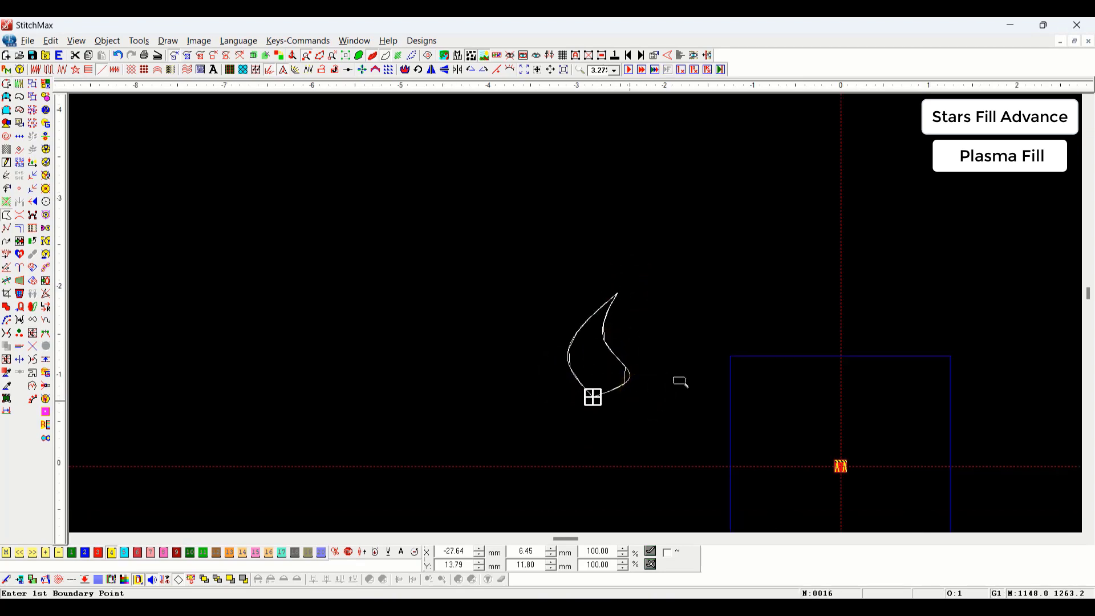
{"action": "left_click_drag", "start_coordinate": [753, 270], "coordinate": [528, 488]}
{"action": "key", "text": "z"}
{"action": "left_click_drag", "start_coordinate": [669, 247], "coordinate": [357, 487]}
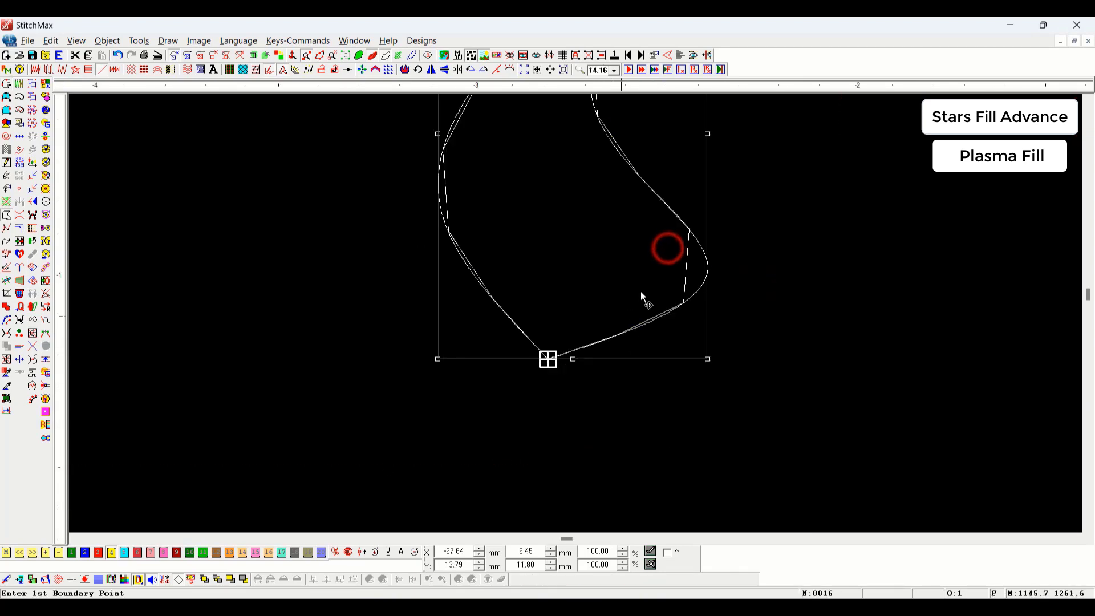
{"action": "left_click_drag", "start_coordinate": [705, 266], "coordinate": [642, 229]}
{"action": "scroll", "coordinate": [653, 241], "scroll_direction": "down", "scroll_amount": 1}
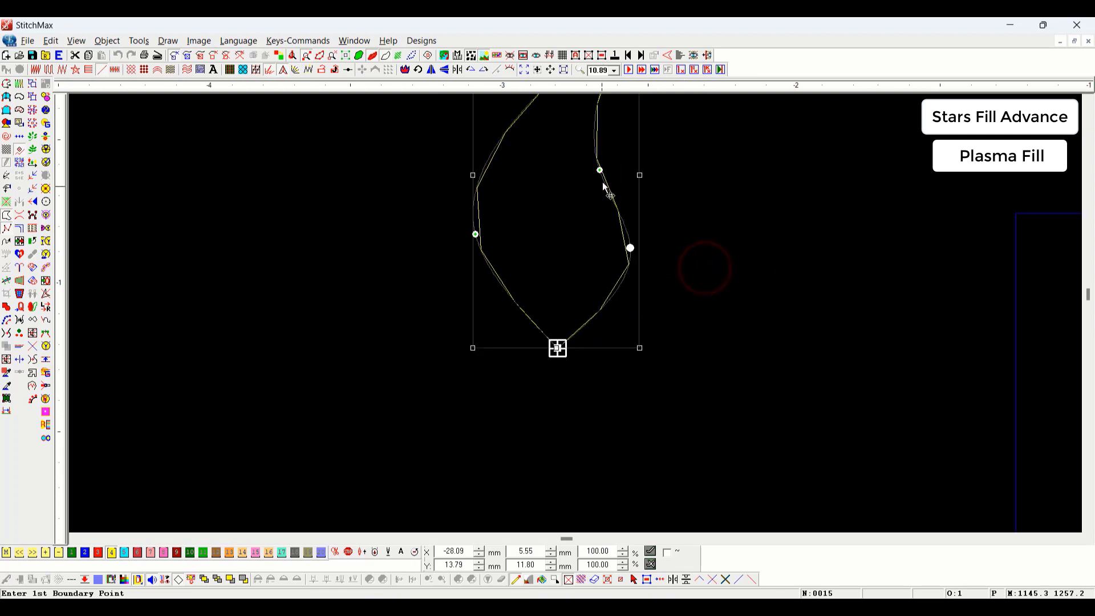
{"action": "left_click_drag", "start_coordinate": [605, 168], "coordinate": [611, 171]}
{"action": "scroll", "coordinate": [631, 188], "scroll_direction": "down", "scroll_amount": 2}
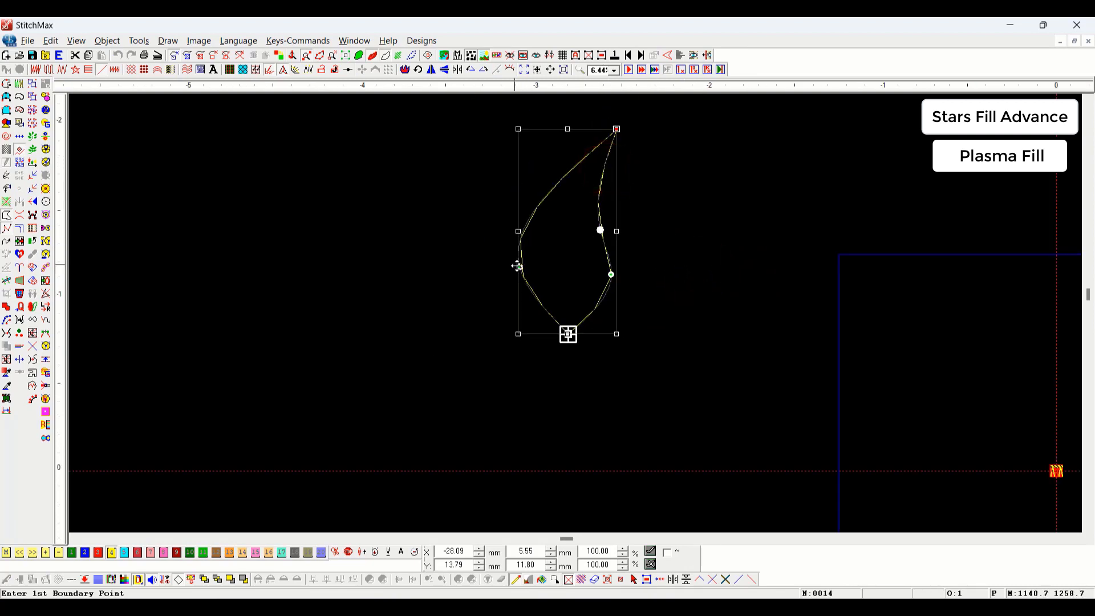
Step: Raise the node on the leaf's left edge and add curve nodes on the edge below and above it
{"action": "left_click_drag", "start_coordinate": [519, 266], "coordinate": [514, 236]}
{"action": "left_click", "coordinate": [528, 283]}
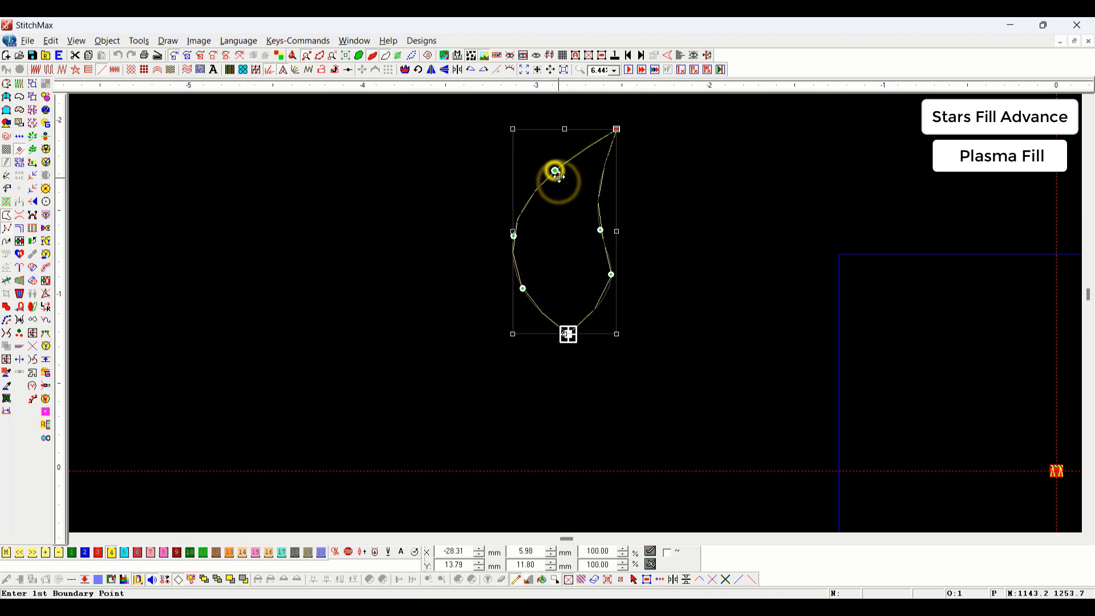
{"action": "left_click", "coordinate": [556, 168]}
{"action": "left_click_drag", "start_coordinate": [554, 166], "coordinate": [555, 166]}
{"action": "scroll", "coordinate": [584, 234], "scroll_direction": "up", "scroll_amount": 1}
{"action": "scroll", "coordinate": [594, 246], "scroll_direction": "down", "scroll_amount": 2}
{"action": "key", "text": "Escape"}
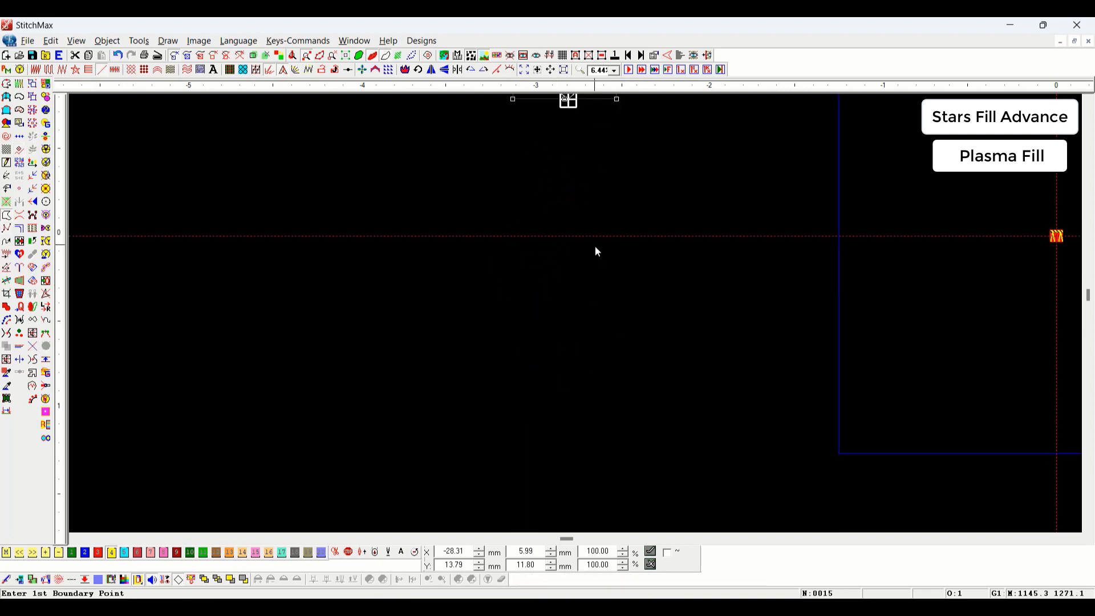
Step: Apply the star fill to the leaf with the Plasma Fill option enabled
{"action": "scroll", "coordinate": [596, 268], "scroll_direction": "up", "scroll_amount": 1}
{"action": "scroll", "coordinate": [596, 272], "scroll_direction": "down", "scroll_amount": 2}
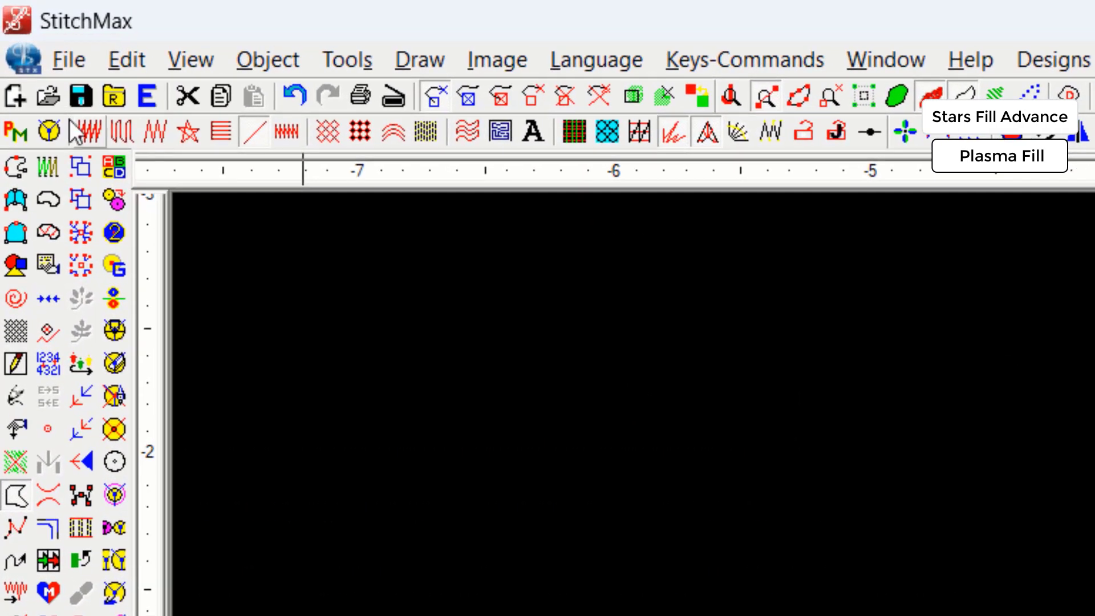
{"action": "left_click", "coordinate": [187, 133]}
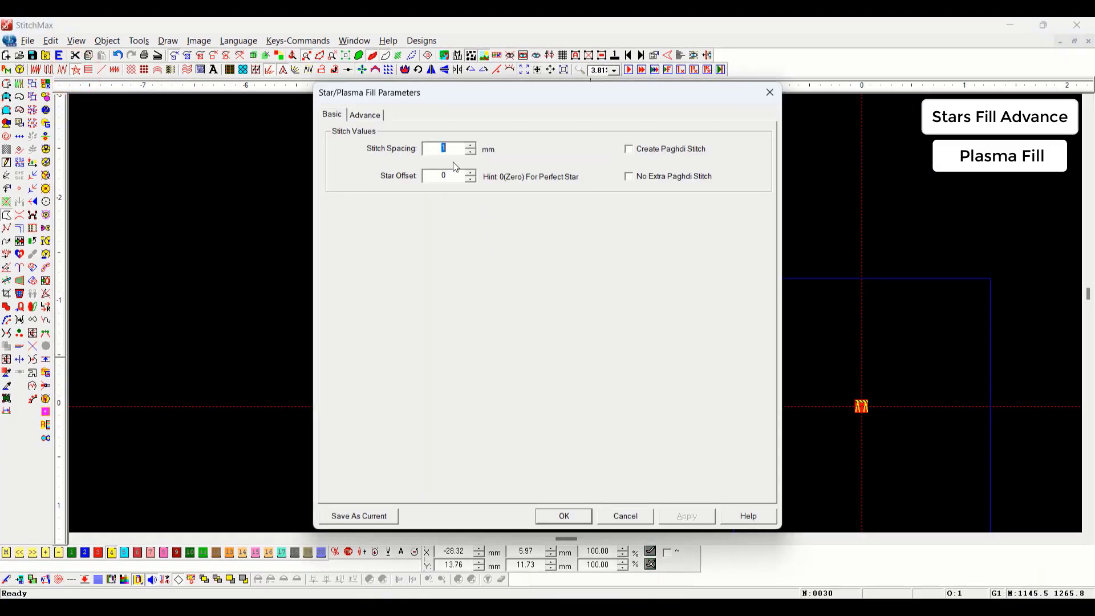
{"action": "left_click", "coordinate": [374, 115]}
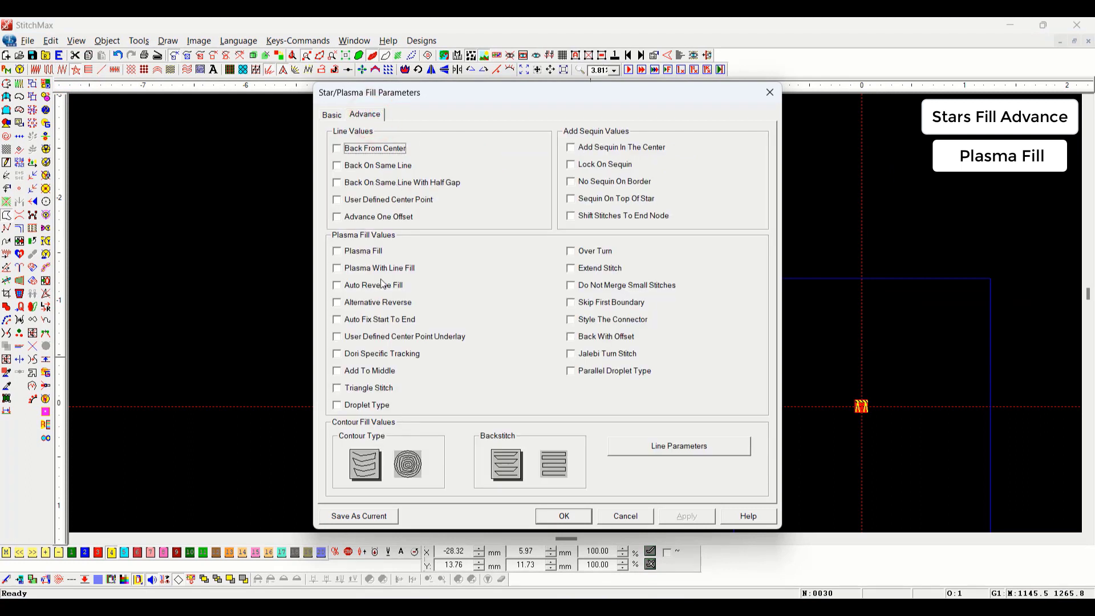
{"action": "left_click", "coordinate": [362, 254]}
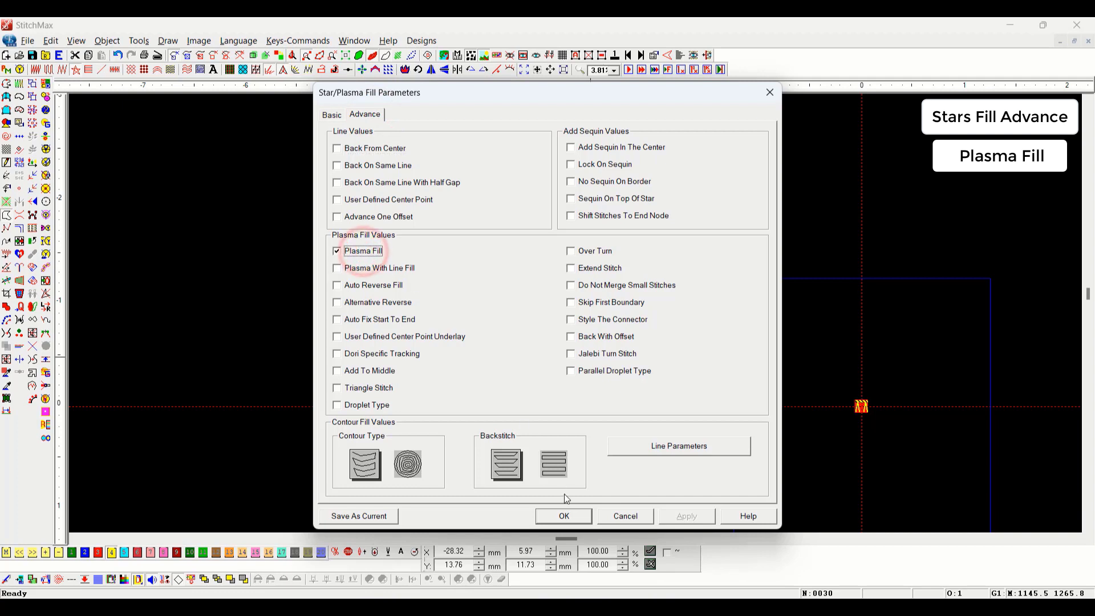
{"action": "left_click", "coordinate": [563, 516]}
{"action": "left_click", "coordinate": [595, 383]}
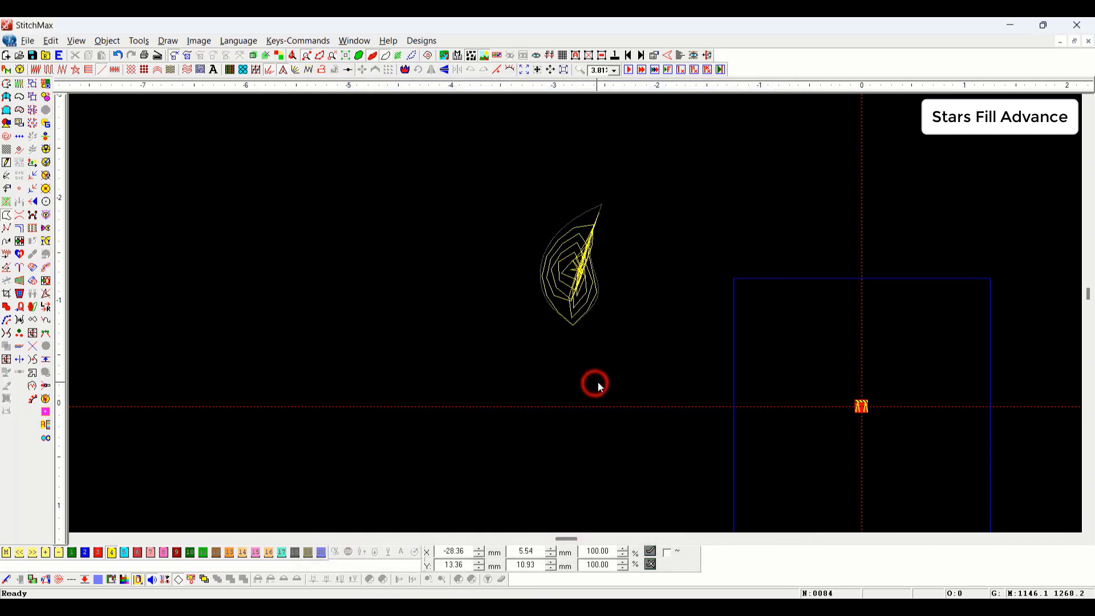
Step: Enable Plasma With Line Fill in the leaf's Star/Plasma fill parameters and apply it
{"action": "left_click_drag", "start_coordinate": [547, 215], "coordinate": [593, 333]}
{"action": "key", "text": "t"}
{"action": "left_click", "coordinate": [633, 358]}
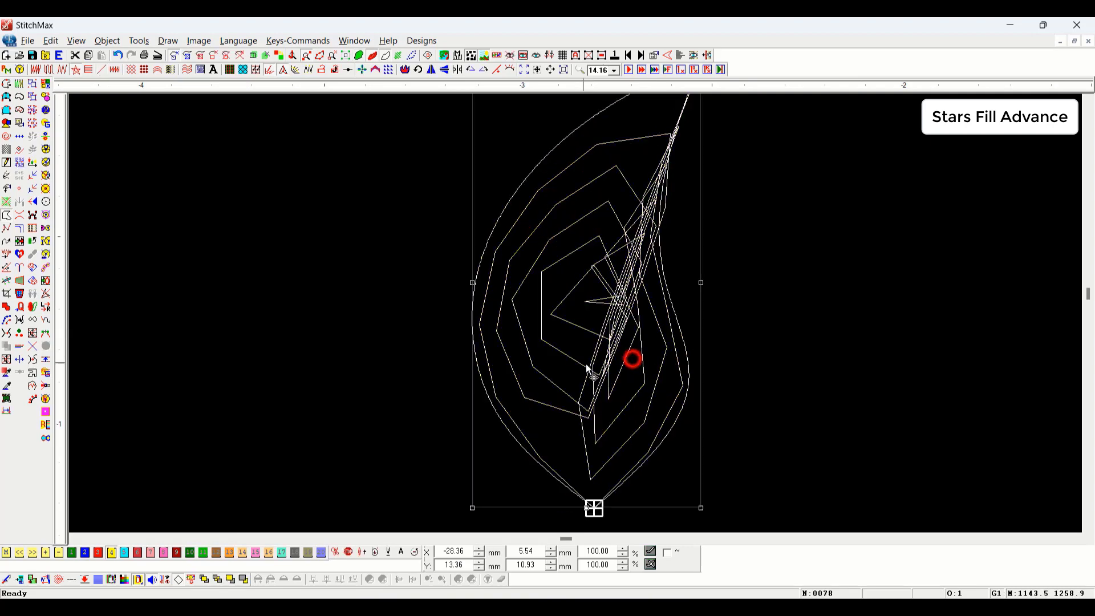
{"action": "double_click", "coordinate": [594, 362]}
{"action": "left_click", "coordinate": [365, 115]}
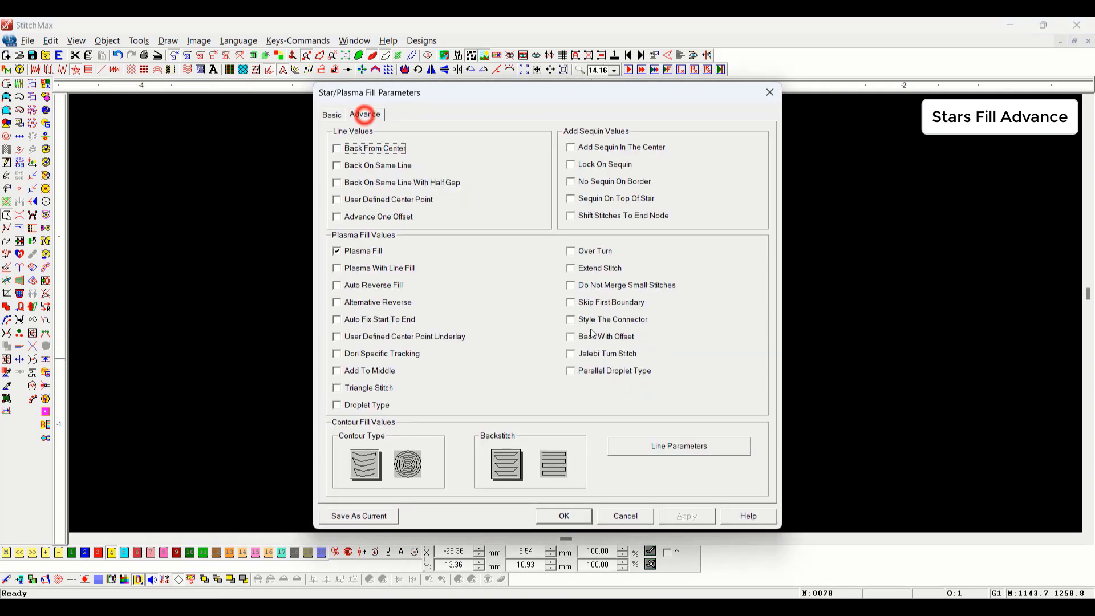
{"action": "left_click", "coordinate": [384, 268]}
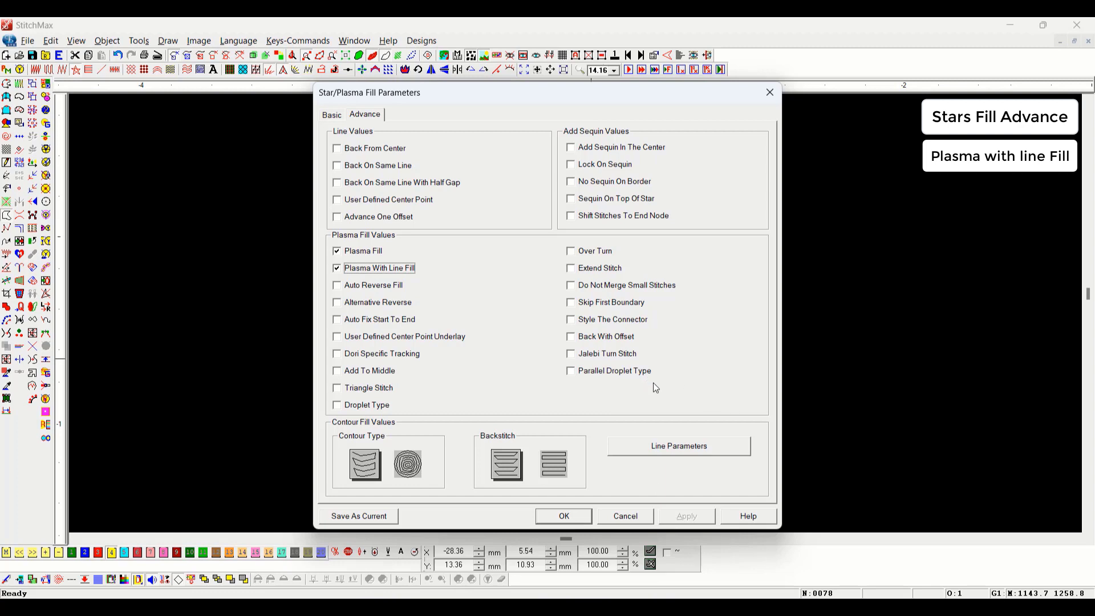
{"action": "left_click", "coordinate": [567, 520]}
{"action": "left_click", "coordinate": [734, 393]}
Step: Trace the leaf's plasma line fill stitch by stitch, from near the base through to the end, to examine the sewing order
{"action": "left_click_drag", "start_coordinate": [675, 245], "coordinate": [471, 471]}
{"action": "scroll", "coordinate": [605, 320], "scroll_direction": "down", "scroll_amount": 2}
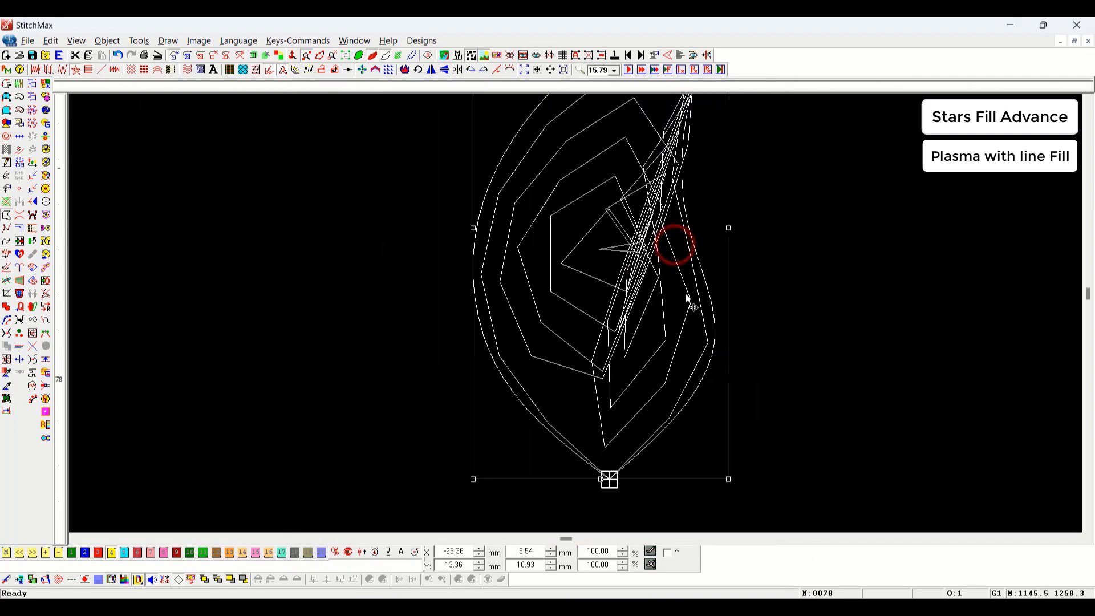
{"action": "key", "text": "t"}
{"action": "left_click", "coordinate": [871, 333]}
{"action": "key", "text": "t"}
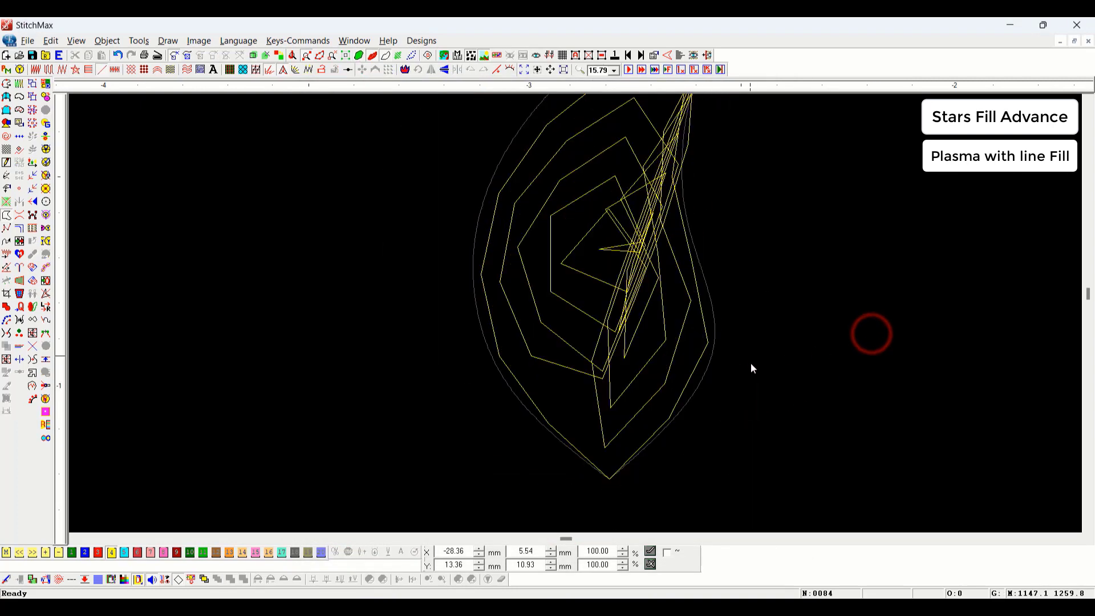
{"action": "left_click", "coordinate": [544, 417]}
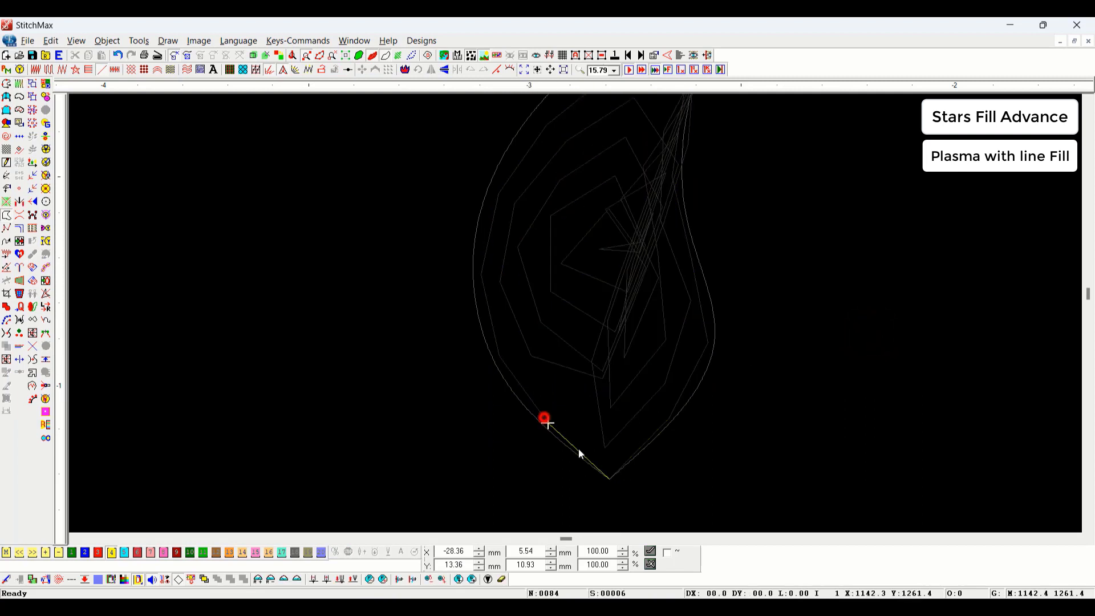
{"action": "scroll", "coordinate": [627, 454], "scroll_direction": "down", "scroll_amount": 2}
{"action": "key", "text": "Right"}
{"action": "key", "text": "Right"}
{"action": "key", "text": "Right"}
{"action": "key", "text": "Right"}
{"action": "key", "text": "Right"}
{"action": "key", "text": "Right"}
{"action": "key", "text": "Right"}
{"action": "key", "text": "Right"}
{"action": "key", "text": "Right"}
{"action": "key", "text": "Right"}
{"action": "key", "text": "Right"}
{"action": "key", "text": "Right"}
{"action": "key", "text": "Right"}
{"action": "key", "text": "Right"}
{"action": "key", "text": "Right"}
{"action": "key", "text": "Right"}
{"action": "key", "text": "Right"}
{"action": "key", "text": "Right"}
{"action": "key", "text": "Right"}
{"action": "key", "text": "Right"}
{"action": "key", "text": "Right"}
{"action": "key", "text": "Right"}
{"action": "key", "text": "Right"}
{"action": "key", "text": "Right"}
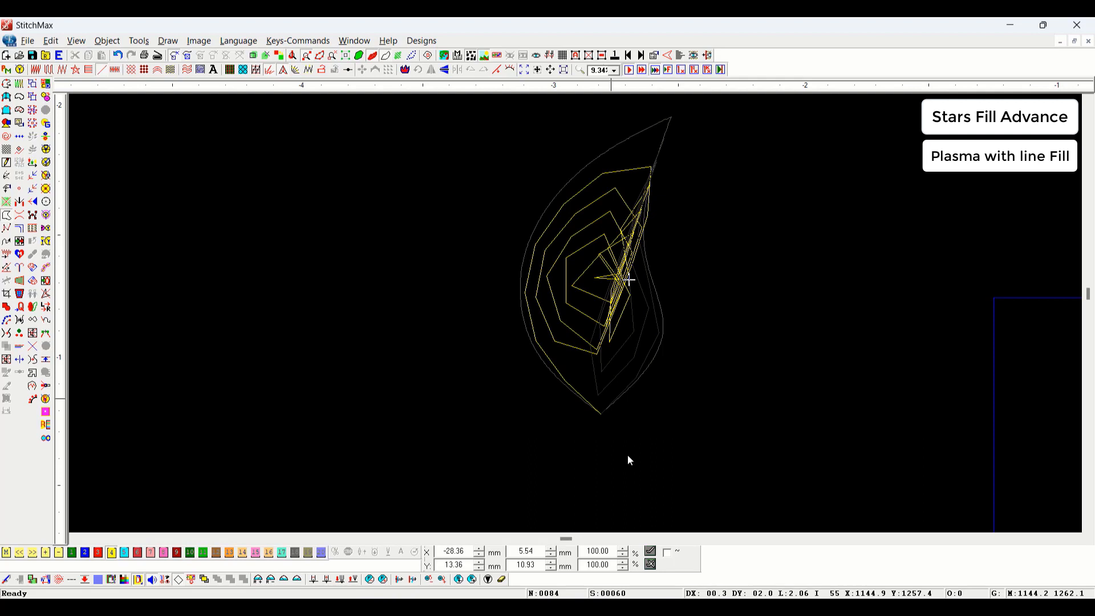
{"action": "key", "text": "Right"}
{"action": "key", "text": "Right"}
{"action": "key", "text": "Right"}
{"action": "key", "text": "Right"}
{"action": "key", "text": "Right"}
{"action": "key", "text": "Right"}
{"action": "key", "text": "Right"}
{"action": "key", "text": "Right"}
{"action": "key", "text": "Right"}
{"action": "key", "text": "Right"}
{"action": "key", "text": "Right"}
{"action": "key", "text": "Right"}
{"action": "key", "text": "Right"}
{"action": "key", "text": "Right"}
{"action": "key", "text": "Right"}
{"action": "key", "text": "Right"}
{"action": "key", "text": "Right"}
{"action": "key", "text": "Right"}
{"action": "key", "text": "Right"}
{"action": "key", "text": "Right"}
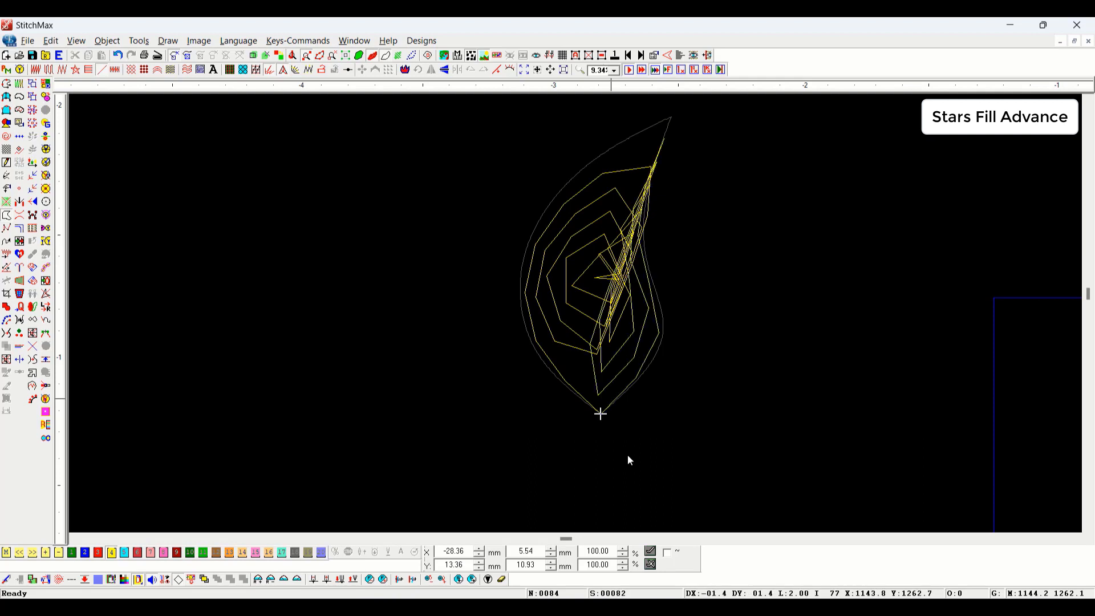
{"action": "key", "text": "Right"}
{"action": "key", "text": "Right"}
{"action": "key", "text": "Right"}
{"action": "key", "text": "Right"}
{"action": "key", "text": "Right"}
{"action": "scroll", "coordinate": [628, 455], "scroll_direction": "down", "scroll_amount": 1}
Step: Enable Back On Same Line in the leaf's Star/Plasma fill parameters and apply it
{"action": "left_click", "coordinate": [425, 266]}
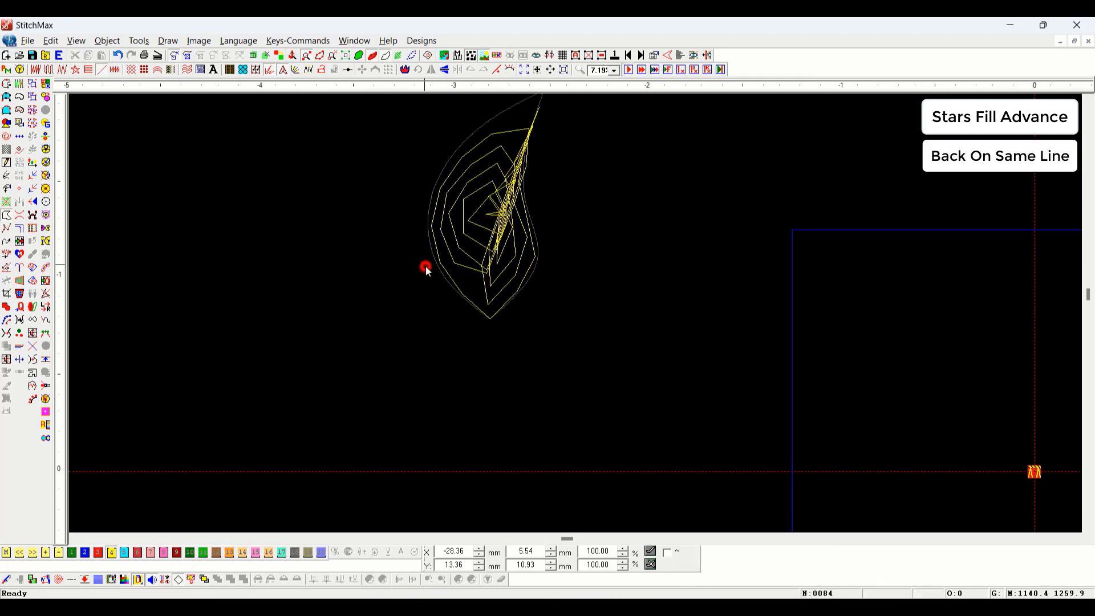
{"action": "left_click_drag", "start_coordinate": [425, 266], "coordinate": [479, 262]}
{"action": "key", "text": "Return"}
{"action": "key", "text": "ctrl+Tab"}
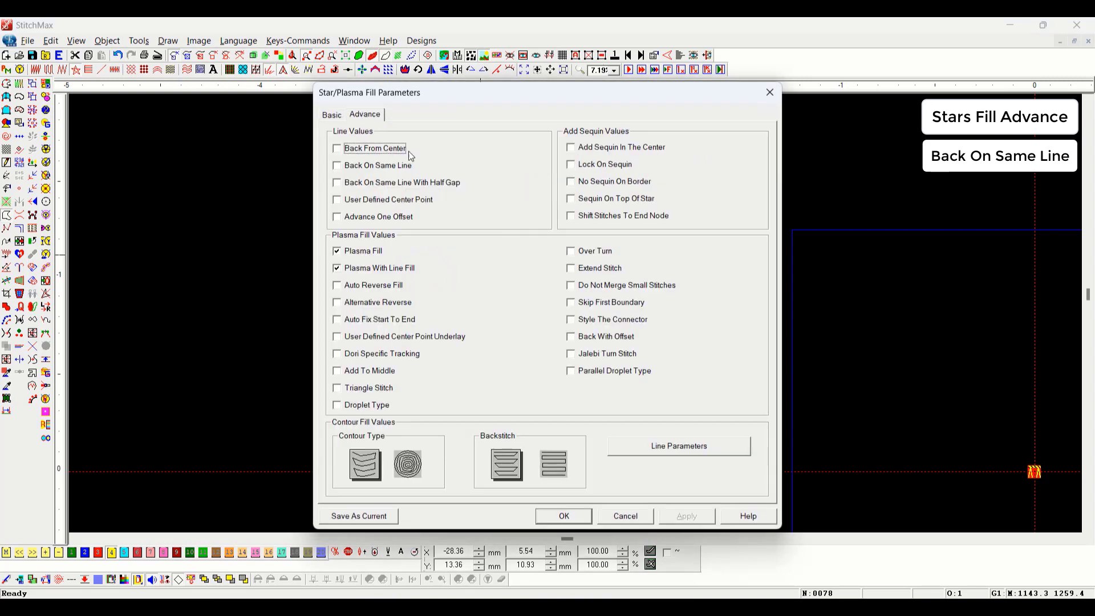
{"action": "left_click", "coordinate": [369, 169]}
{"action": "left_click_drag", "start_coordinate": [429, 94], "coordinate": [862, 135]}
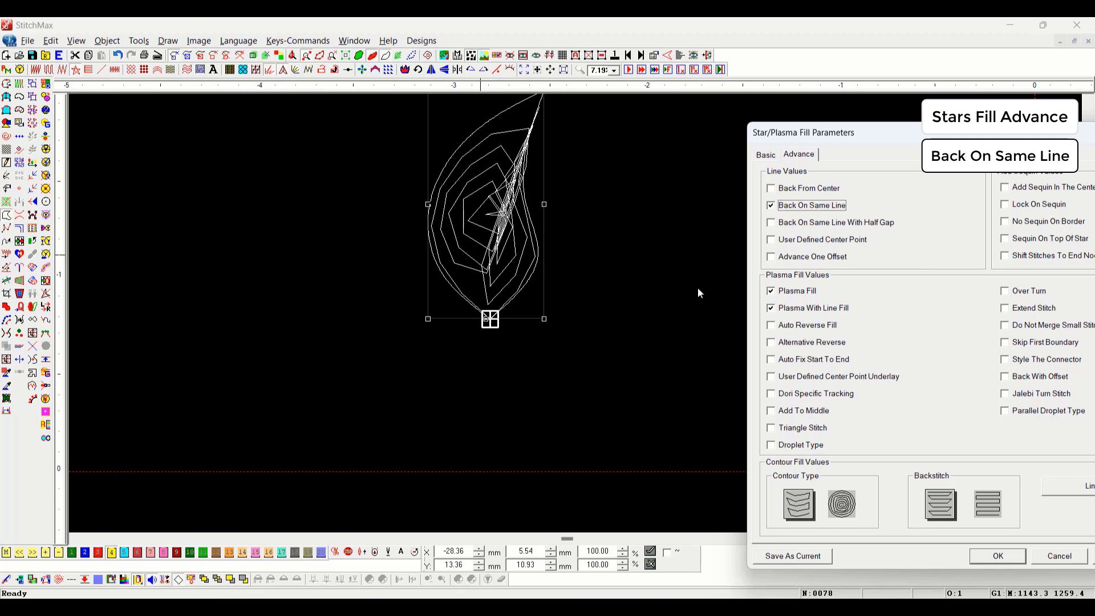
{"action": "left_click", "coordinate": [997, 556]}
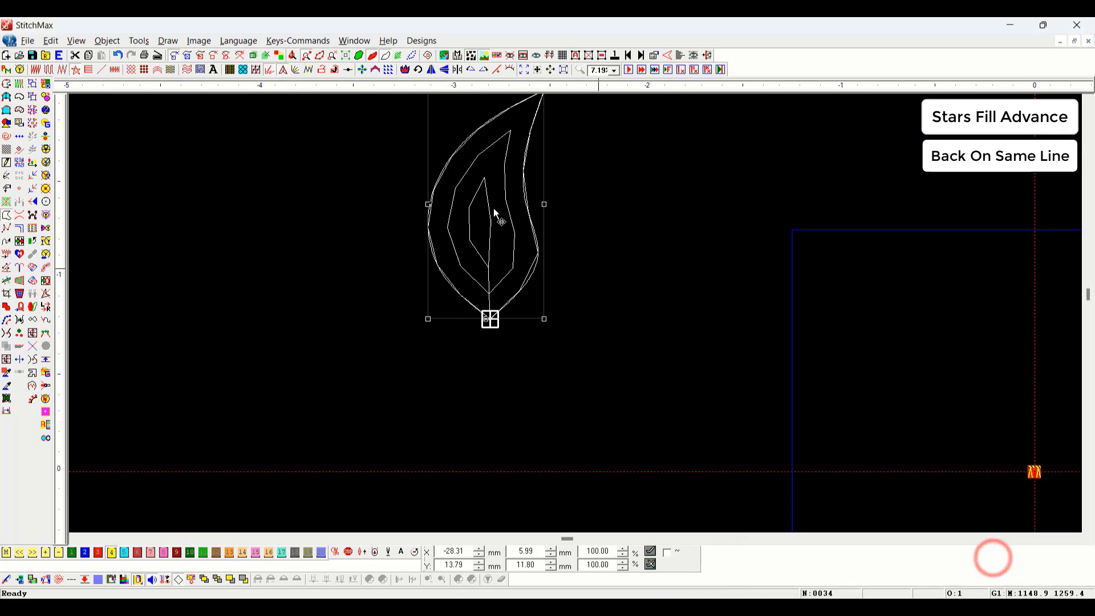
Step: Enlarge the leaf to about 8.48 × 16.73 mm and inspect its stitch path near the base
{"action": "left_click_drag", "start_coordinate": [544, 319], "coordinate": [591, 415]}
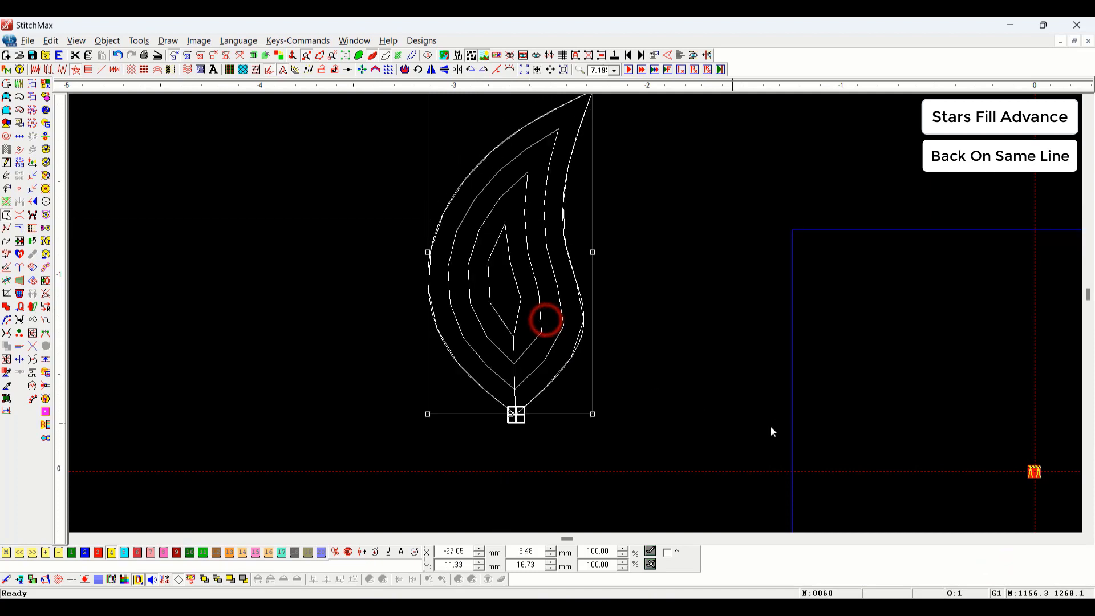
{"action": "left_click", "coordinate": [770, 415]}
{"action": "left_click", "coordinate": [511, 411]}
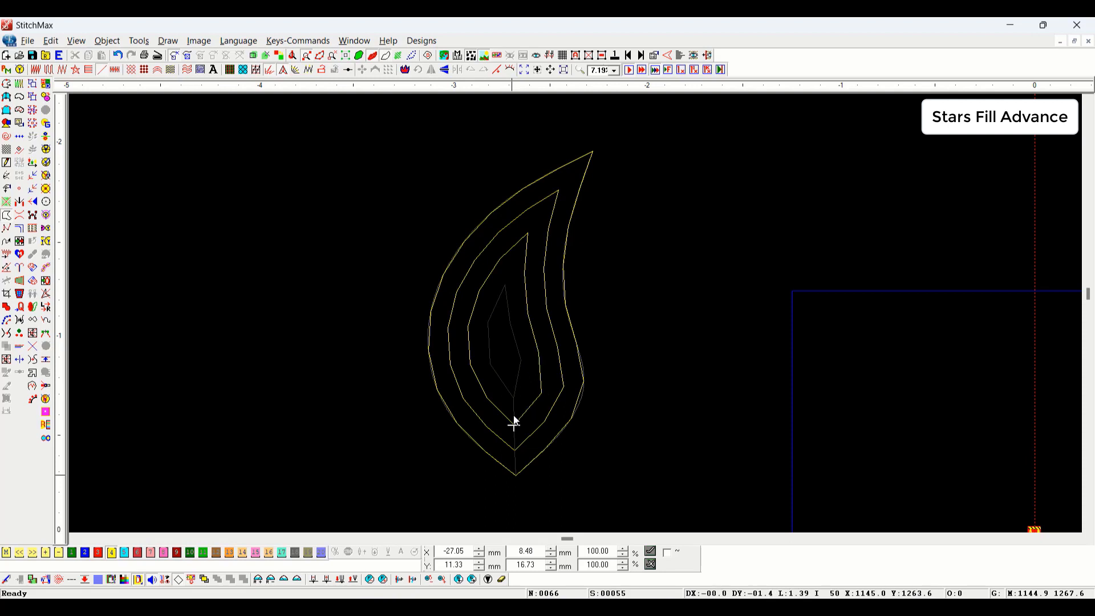
{"action": "left_click_drag", "start_coordinate": [412, 287], "coordinate": [610, 377]}
{"action": "scroll", "coordinate": [611, 377], "scroll_direction": "down", "scroll_amount": 1}
{"action": "key", "text": "Return"}
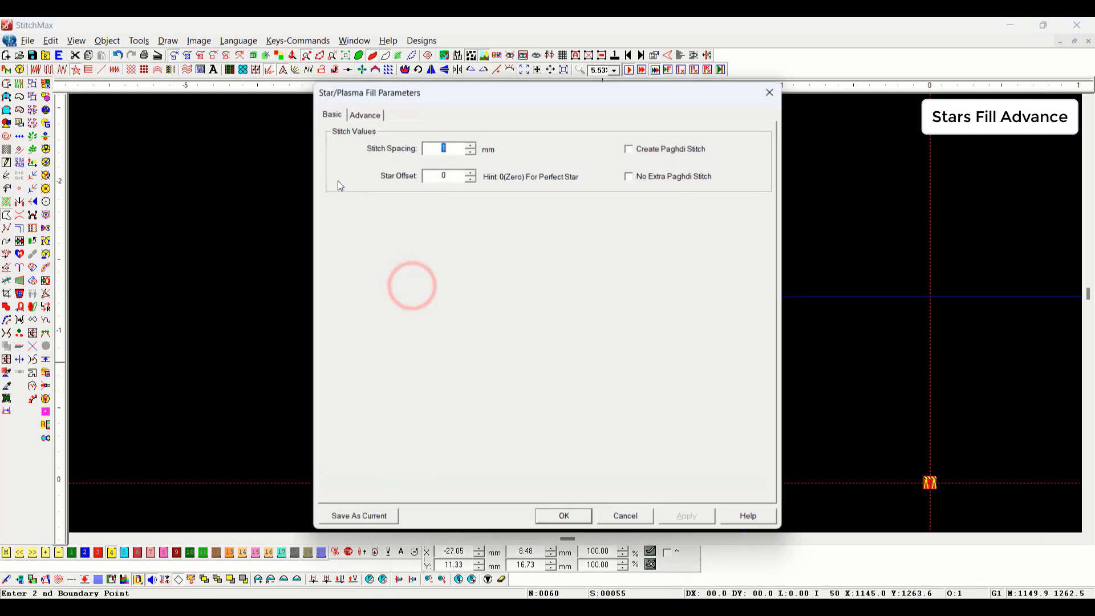
{"action": "left_click", "coordinate": [364, 115]}
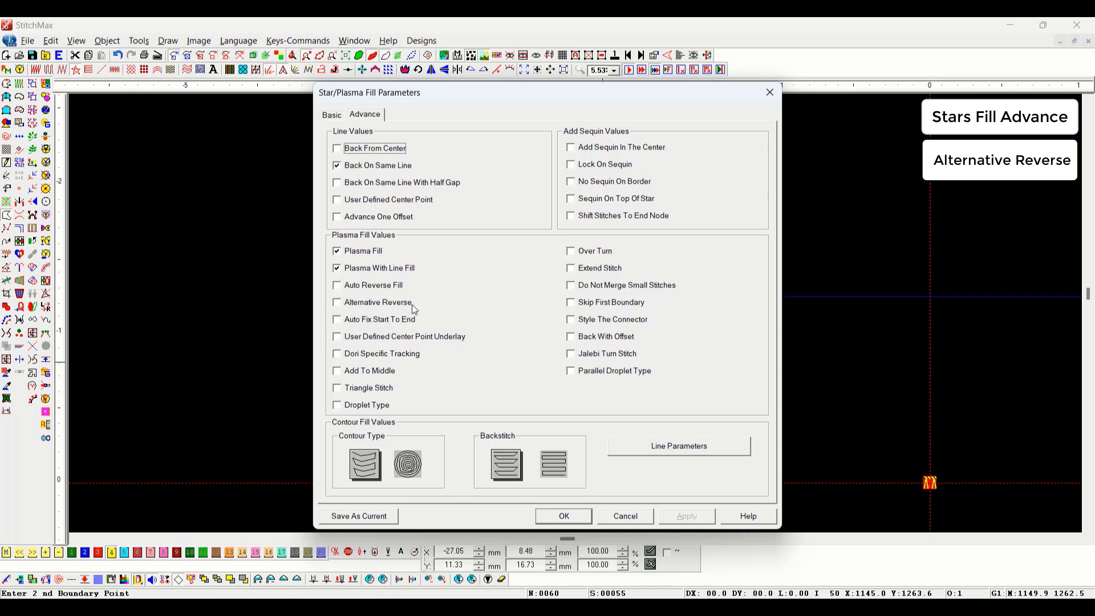
{"action": "left_click_drag", "start_coordinate": [573, 91], "coordinate": [850, 87]}
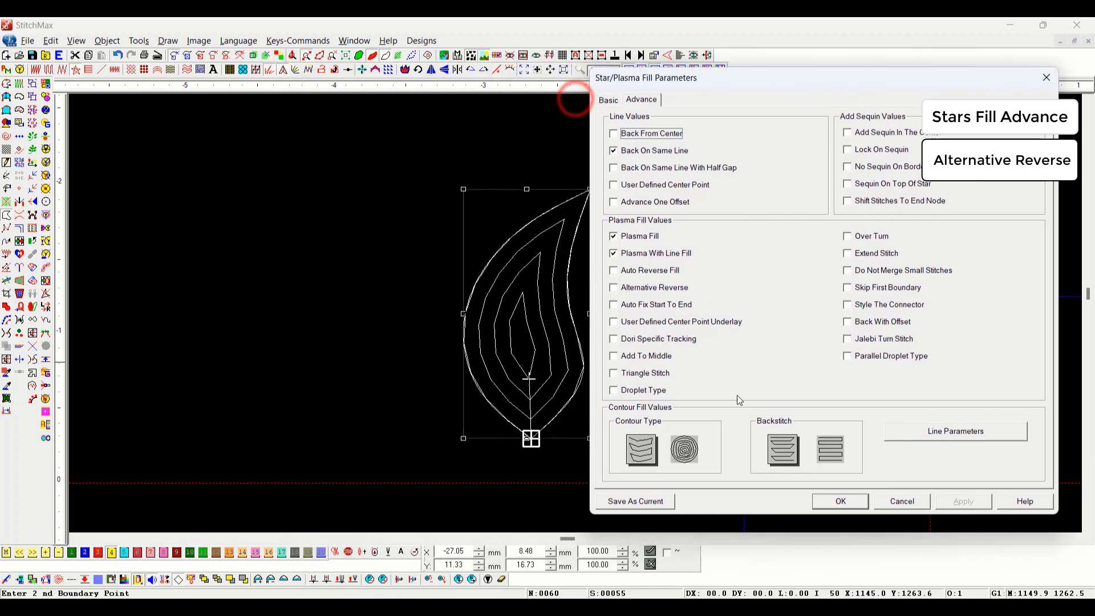
{"action": "left_click", "coordinate": [834, 516]}
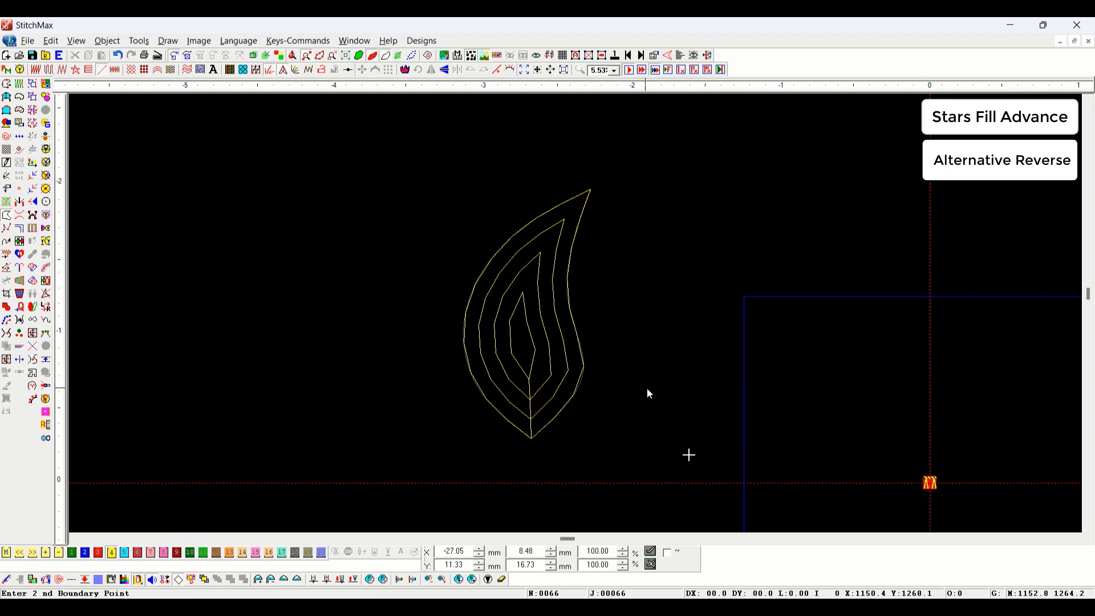
Step: Enable Alternative Reverse in the leaf's Star/Plasma fill parameters and apply it
{"action": "double_click", "coordinate": [548, 353]}
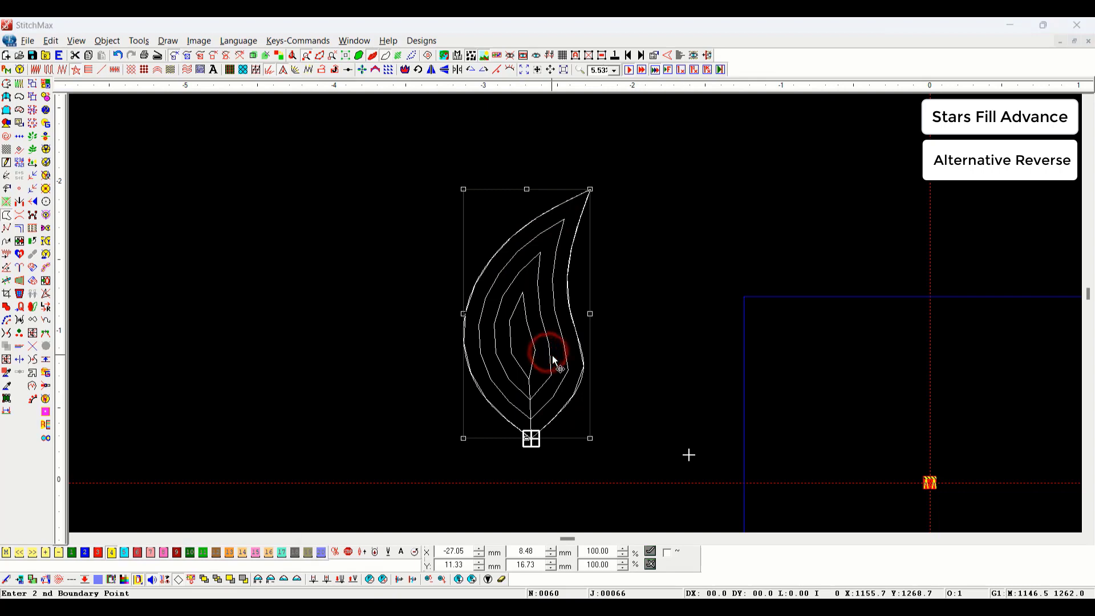
{"action": "key", "text": "ctrl+Tab"}
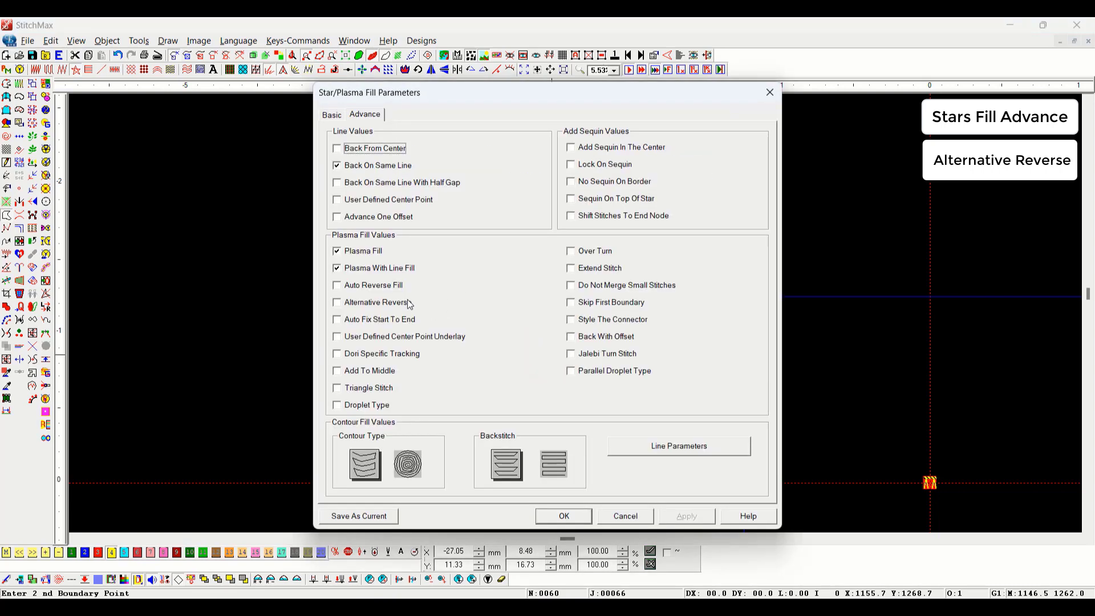
{"action": "left_click", "coordinate": [378, 308]}
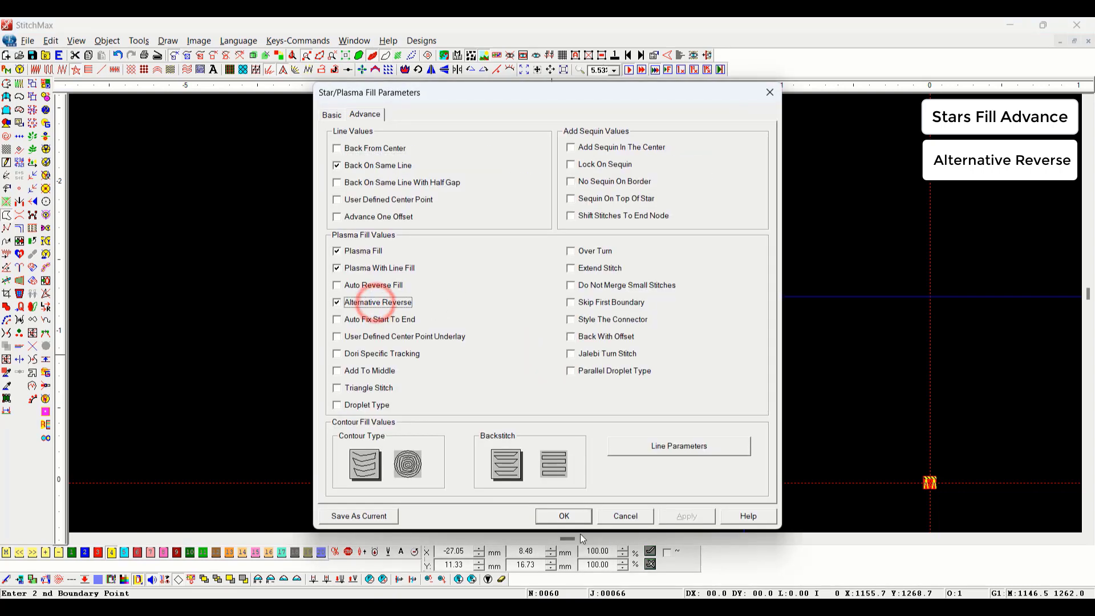
{"action": "left_click", "coordinate": [564, 515]}
{"action": "left_click", "coordinate": [510, 424]}
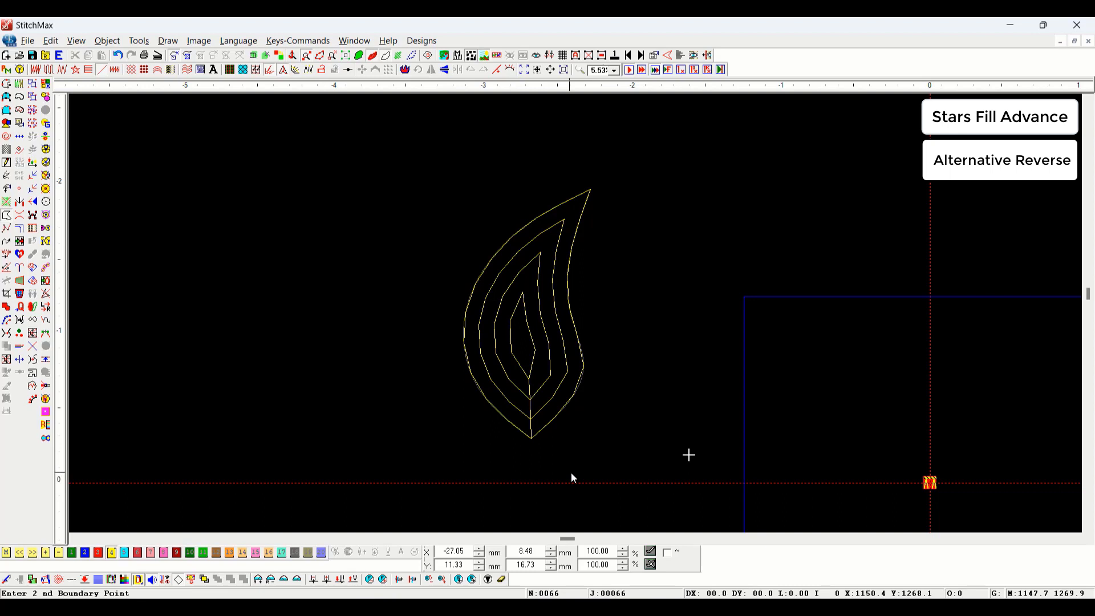
Step: Try to turn off Alternative Reverse in the leaf's Star/Plasma fill parameters
{"action": "left_click", "coordinate": [543, 349]}
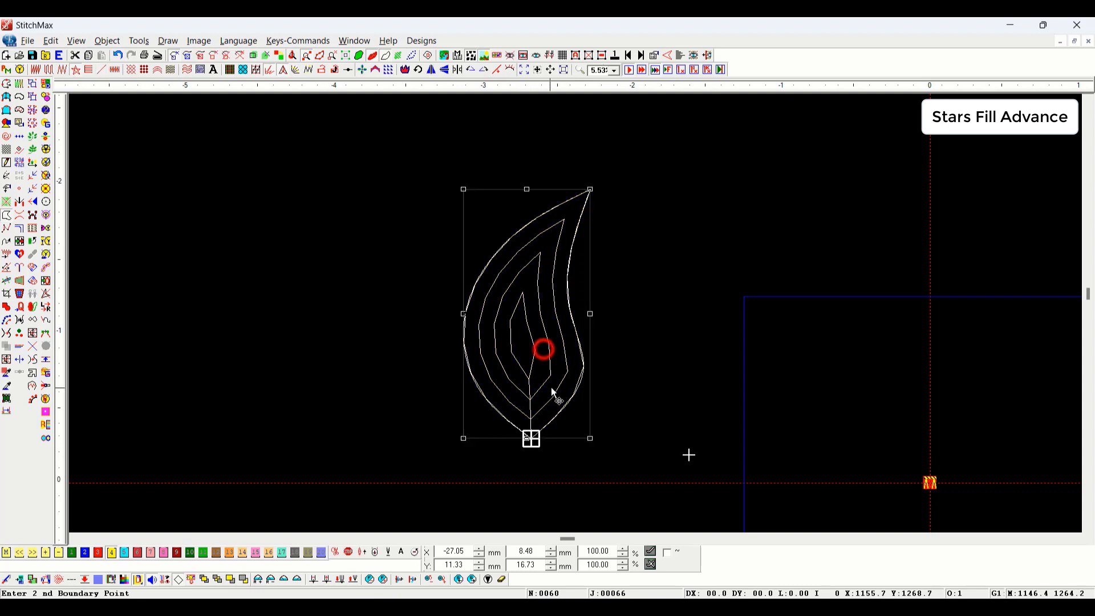
{"action": "double_click", "coordinate": [576, 392]}
{"action": "left_click", "coordinate": [368, 114]}
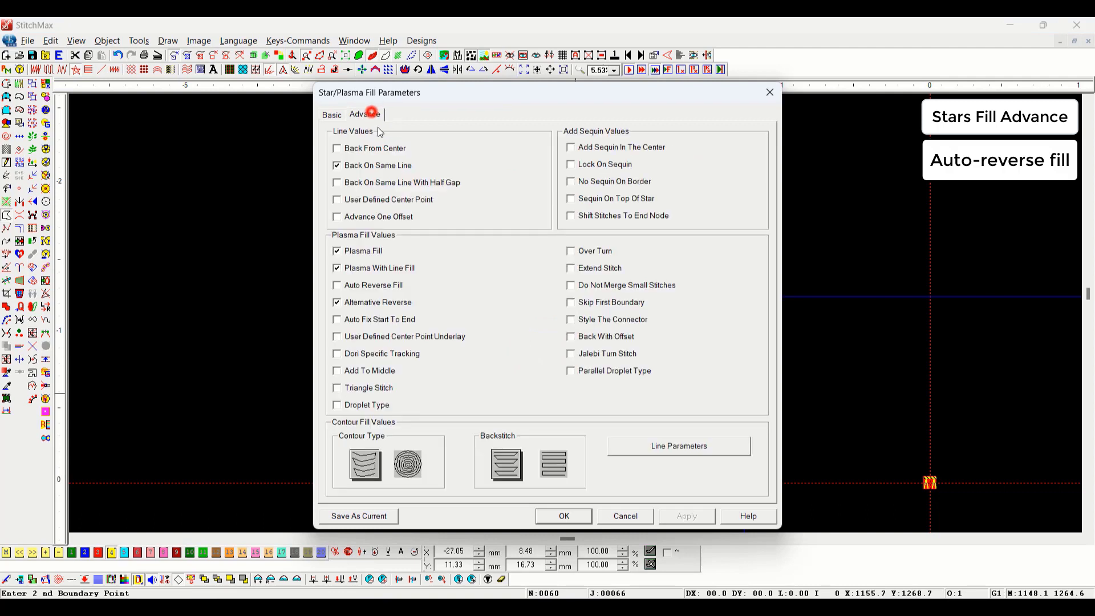
{"action": "left_click", "coordinate": [376, 305]}
{"action": "key", "text": "Return"}
Step: Trace the leaf's stitches one by one from the base along the outer outline to examine how Alternative Reverse sews
{"action": "left_click", "coordinate": [744, 421]}
{"action": "left_click_drag", "start_coordinate": [441, 460], "coordinate": [561, 333]}
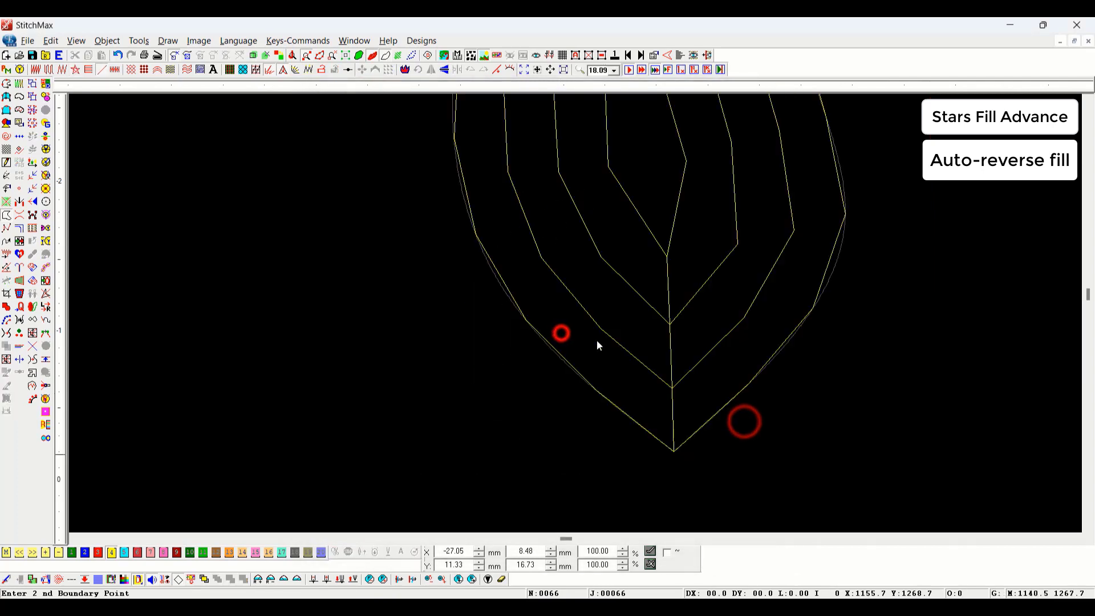
{"action": "left_click", "coordinate": [595, 385]}
{"action": "scroll", "coordinate": [652, 421], "scroll_direction": "down", "scroll_amount": 5}
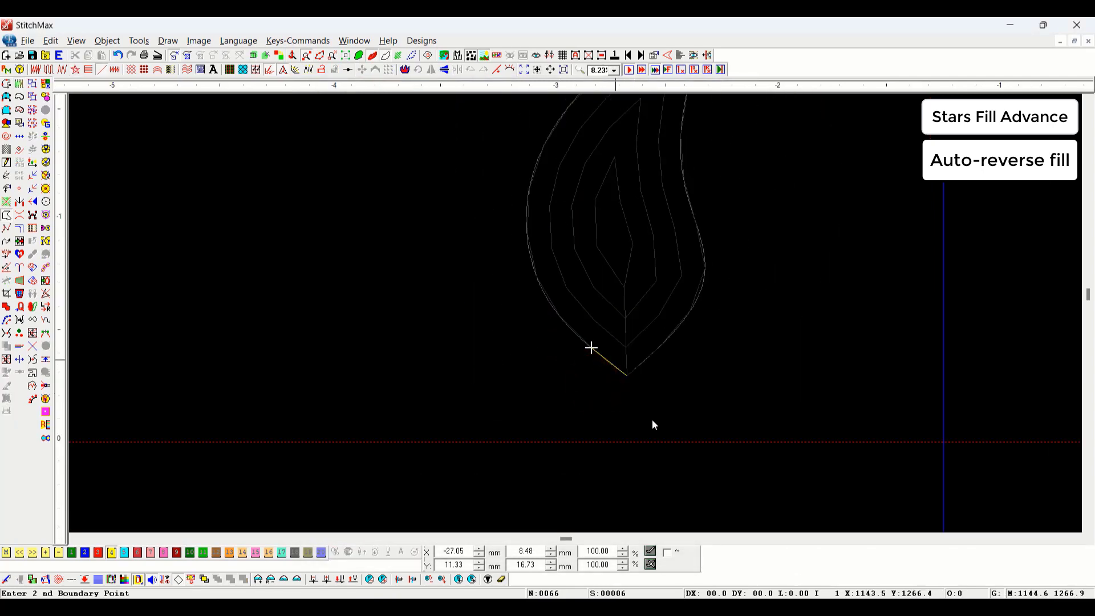
{"action": "key", "text": "Right"}
{"action": "key", "text": "Right"}
{"action": "key", "text": "Right"}
{"action": "key", "text": "Right"}
{"action": "key", "text": "Right"}
{"action": "key", "text": "Right"}
{"action": "key", "text": "Right"}
{"action": "key", "text": "Right"}
{"action": "key", "text": "Right"}
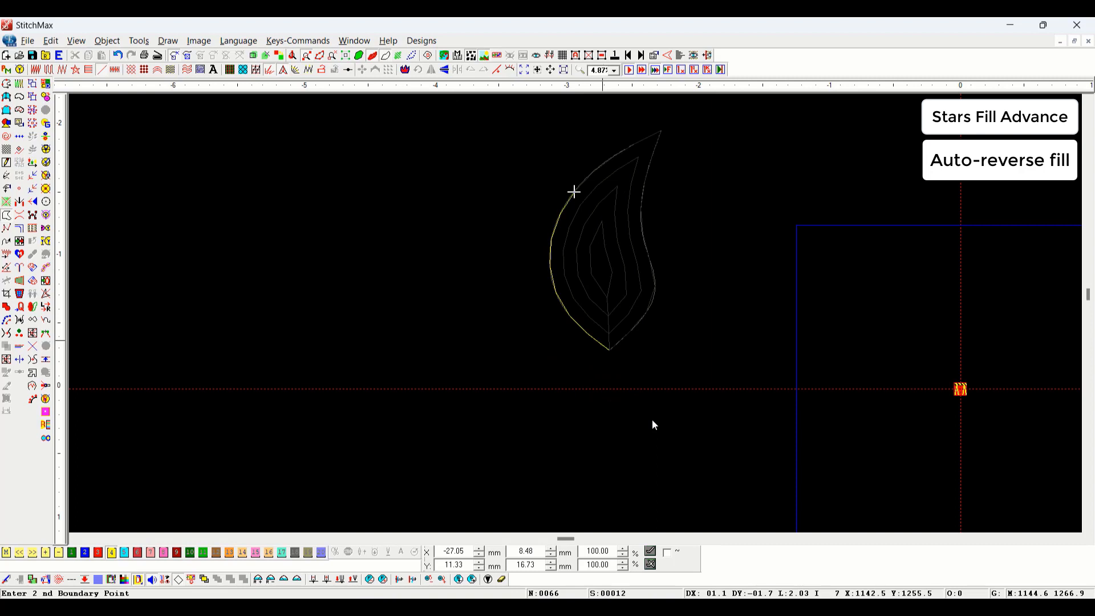
{"action": "key", "text": "Right"}
{"action": "key", "text": "Right"}
{"action": "key", "text": "Right"}
{"action": "key", "text": "Right"}
{"action": "key", "text": "Right"}
{"action": "key", "text": "Right"}
{"action": "key", "text": "Right"}
{"action": "key", "text": "Right"}
{"action": "key", "text": "Right"}
{"action": "key", "text": "Right"}
{"action": "key", "text": "Right"}
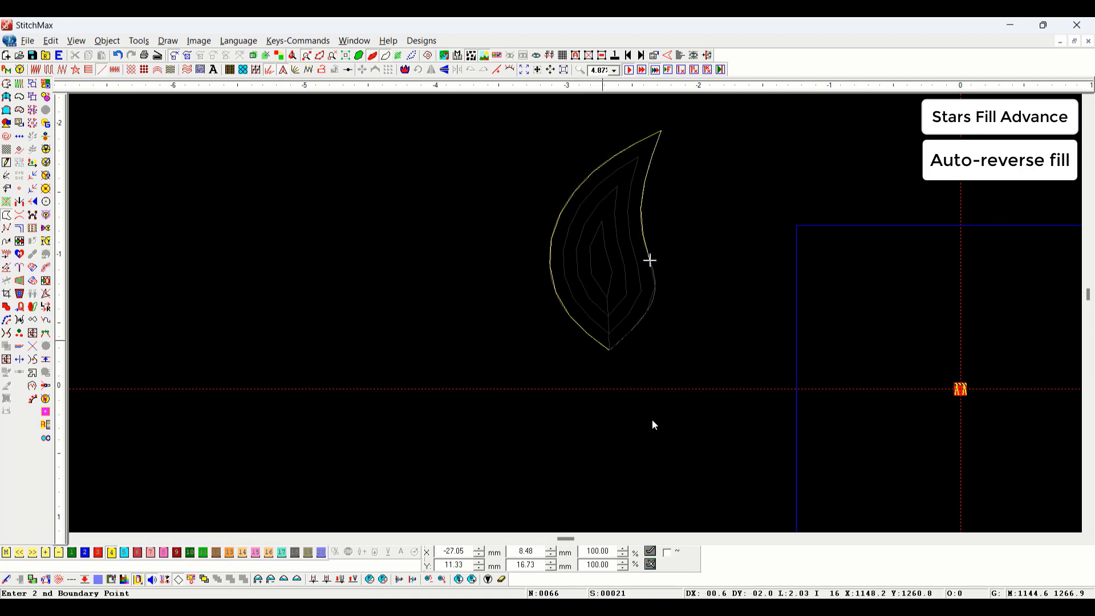
{"action": "key", "text": "Right"}
{"action": "key", "text": "Right"}
{"action": "key", "text": "Right"}
Step: Disable Alternative Reverse in the leaf's Star/Plasma fill parameters, apply it and deselect the leaf
{"action": "left_click", "coordinate": [616, 326]}
{"action": "double_click", "coordinate": [614, 321]}
{"action": "left_click", "coordinate": [365, 114]}
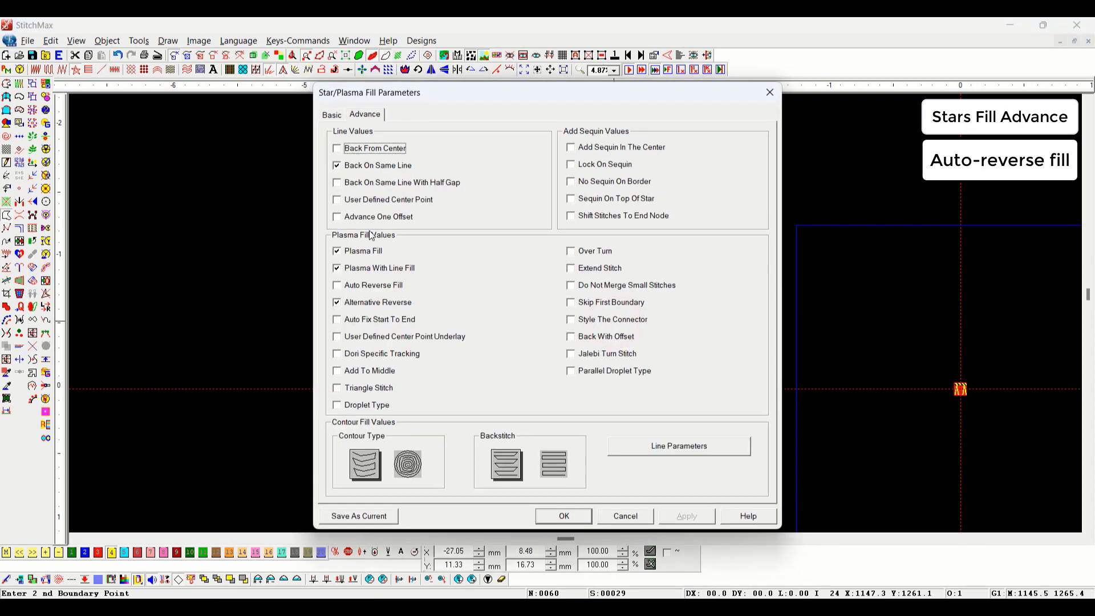
{"action": "left_click", "coordinate": [355, 307]}
{"action": "key", "text": "Return"}
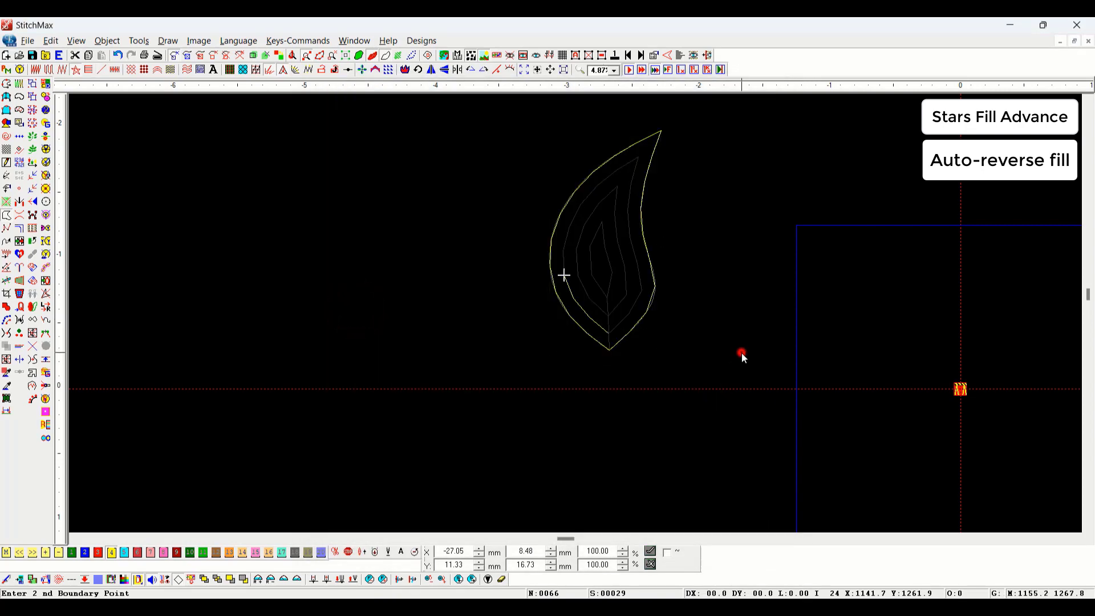
{"action": "left_click", "coordinate": [741, 353]}
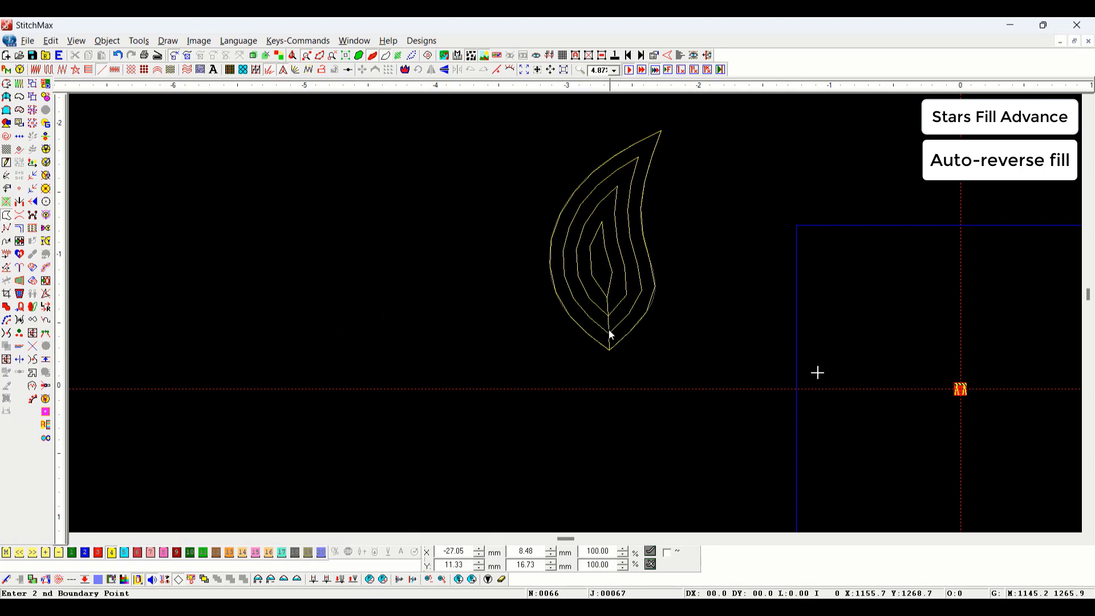
Step: Display the leaf in realistic stitch view and inspect its fill lines up close
{"action": "left_click", "coordinate": [584, 333]}
{"action": "key", "text": "t"}
{"action": "left_click_drag", "start_coordinate": [564, 264], "coordinate": [605, 340]}
{"action": "scroll", "coordinate": [738, 348], "scroll_direction": "down", "scroll_amount": 1}
{"action": "scroll", "coordinate": [738, 349], "scroll_direction": "down", "scroll_amount": 3}
Step: Enable Auto Reverse Fill in the leaf's Star/Plasma fill parameters, apply it and deselect the leaf
{"action": "left_click", "coordinate": [622, 282]}
{"action": "scroll", "coordinate": [622, 283], "scroll_direction": "down", "scroll_amount": 2}
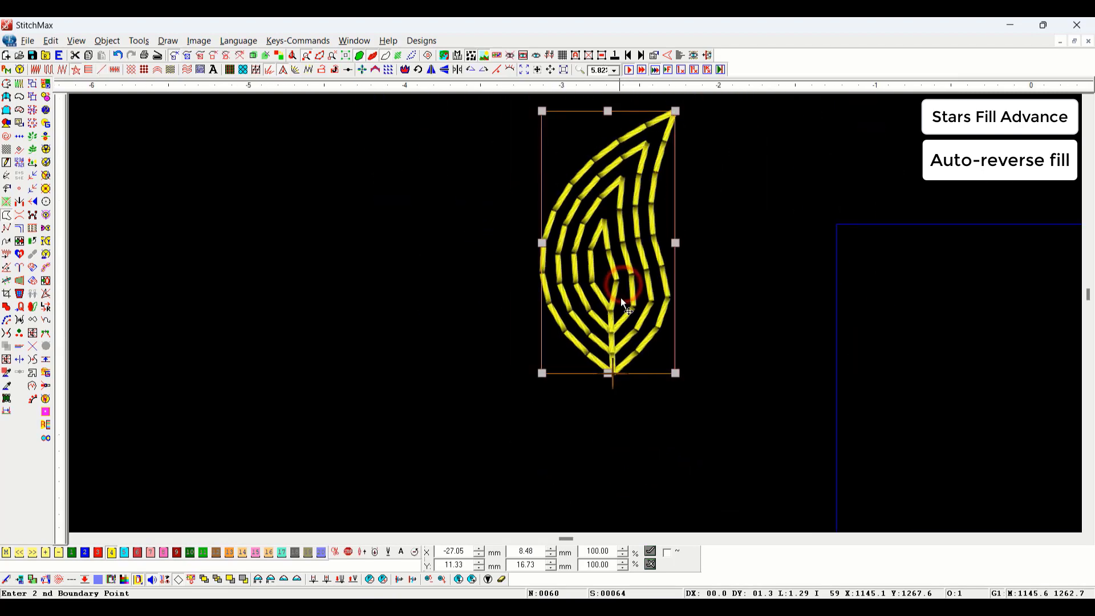
{"action": "key", "text": "alt+Return"}
{"action": "key", "text": "ctrl+Tab"}
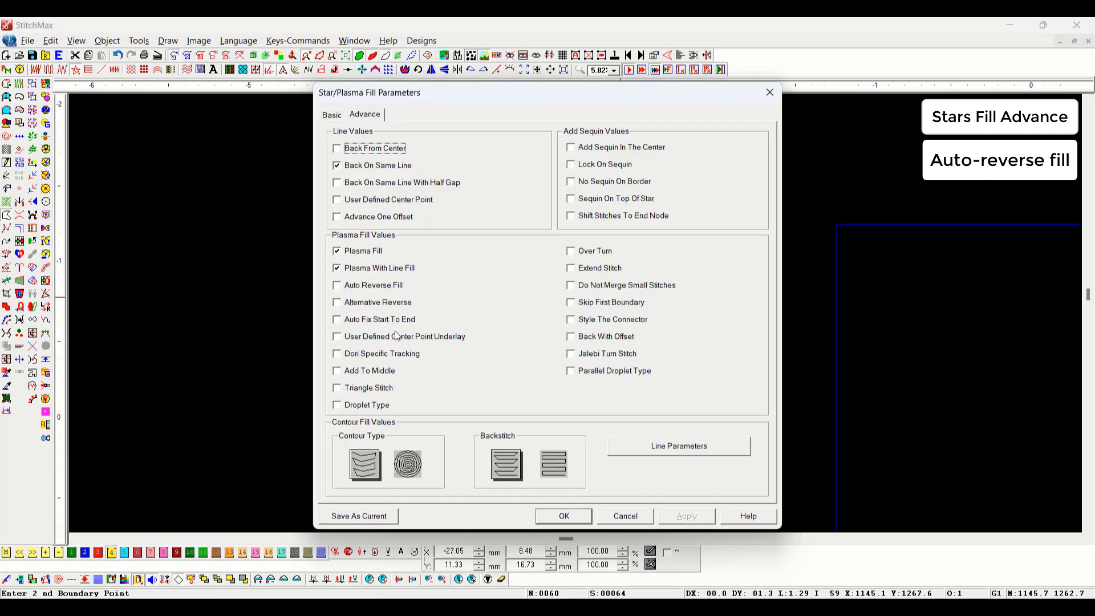
{"action": "left_click", "coordinate": [361, 288]}
{"action": "left_click", "coordinate": [563, 515]}
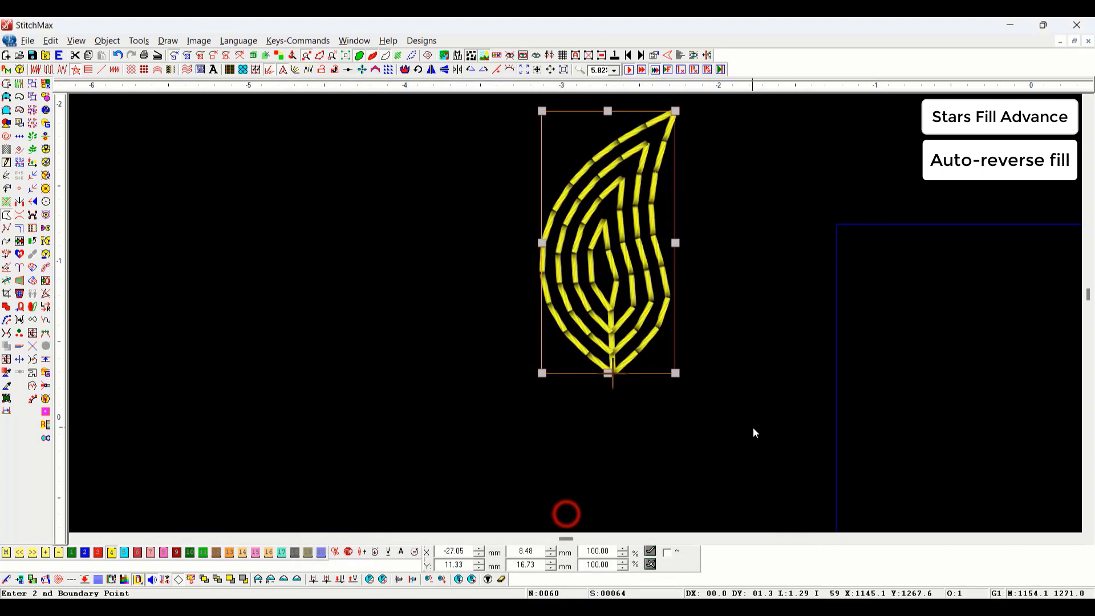
{"action": "left_click", "coordinate": [754, 429]}
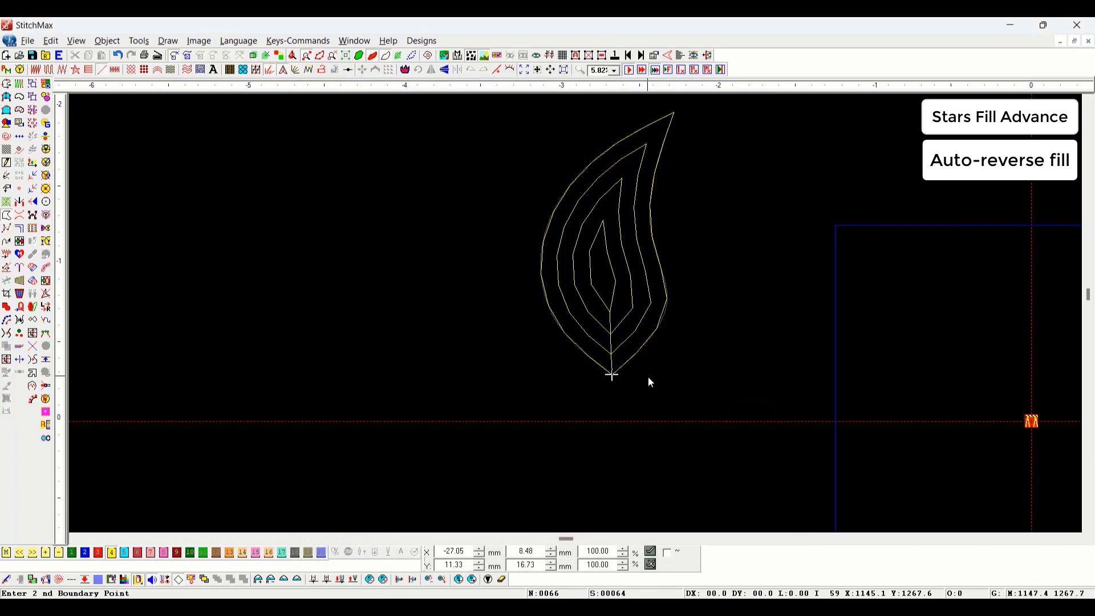
Step: Trace the leaf's auto-reversed fill stitch by stitch from the first stitch through the outer outline to examine the sewing order
{"action": "key", "text": "Home"}
{"action": "key", "text": "Right"}
{"action": "key", "text": "Right"}
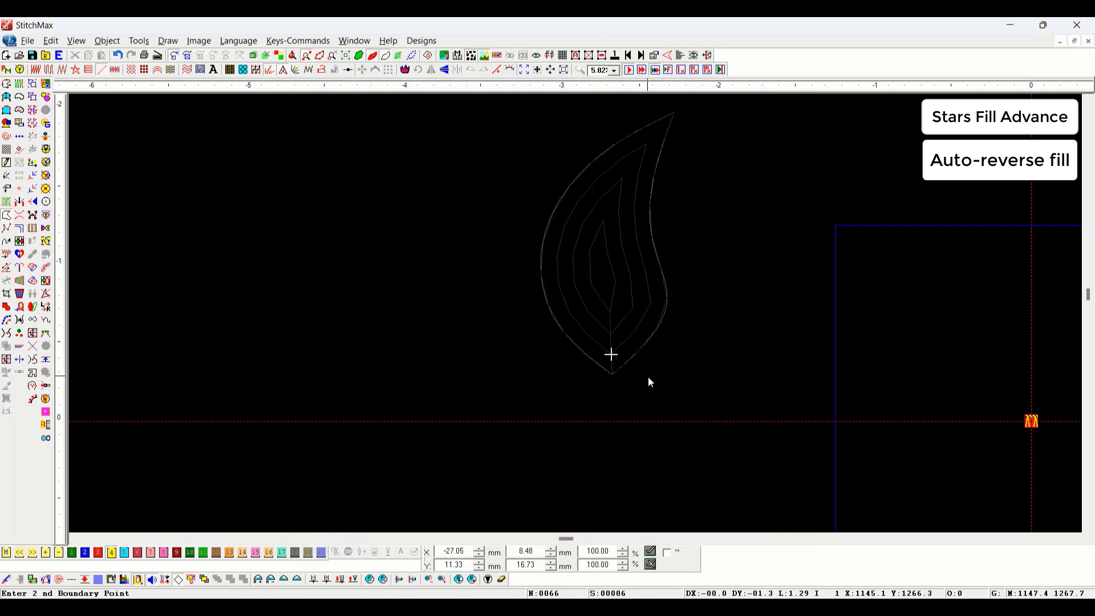
{"action": "key", "text": "Right"}
{"action": "key", "text": "Right"}
{"action": "key", "text": "Right"}
{"action": "key", "text": "Right"}
{"action": "key", "text": "Right"}
{"action": "key", "text": "Right"}
{"action": "key", "text": "Right"}
{"action": "key", "text": "Right"}
{"action": "key", "text": "Right"}
{"action": "key", "text": "Right"}
{"action": "key", "text": "Right"}
{"action": "key", "text": "Right"}
{"action": "key", "text": "Right"}
{"action": "key", "text": "Right"}
{"action": "key", "text": "Right"}
{"action": "key", "text": "Right"}
{"action": "key", "text": "Right"}
{"action": "key", "text": "Right"}
{"action": "key", "text": "Right"}
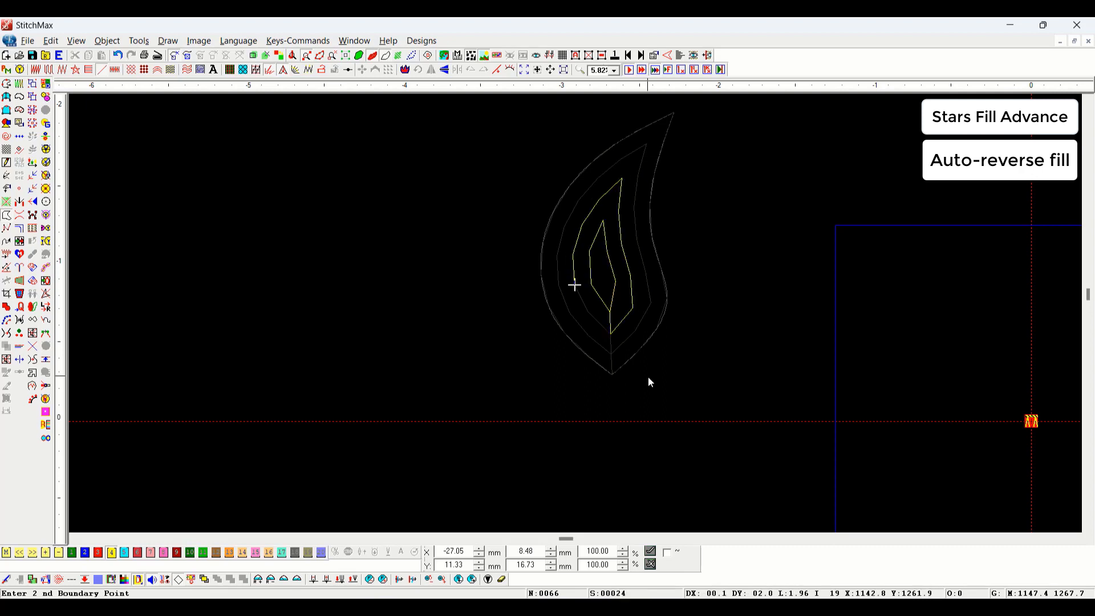
{"action": "key", "text": "Right"}
{"action": "key", "text": "Right"}
{"action": "key", "text": "Right"}
{"action": "key", "text": "Right"}
{"action": "key", "text": "Right"}
{"action": "key", "text": "Right"}
{"action": "key", "text": "Right"}
{"action": "key", "text": "Right"}
{"action": "key", "text": "Right"}
{"action": "key", "text": "Right"}
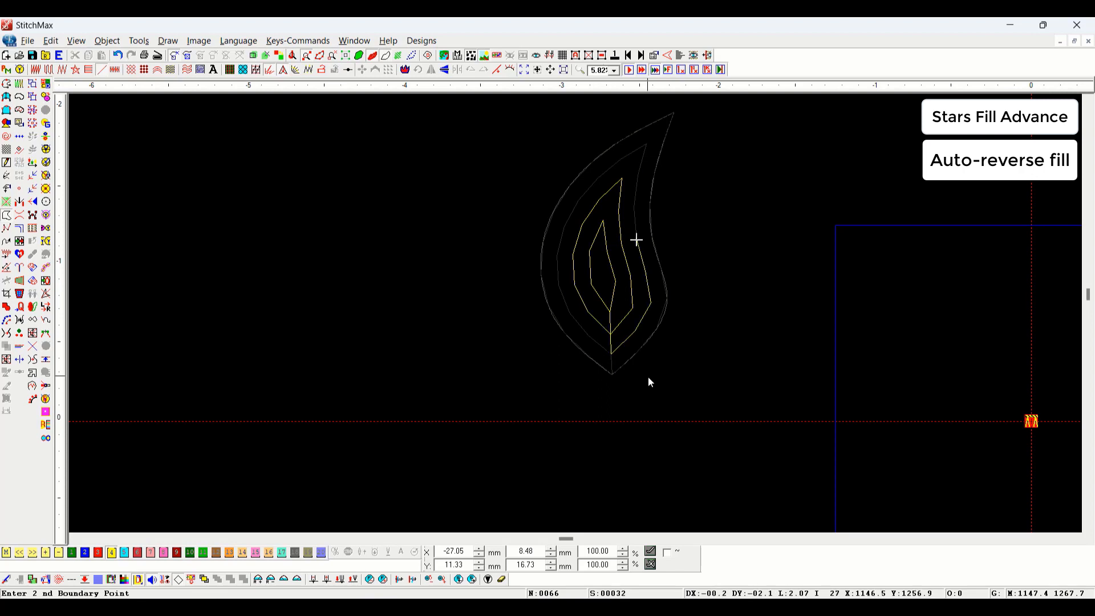
{"action": "key", "text": "Right"}
{"action": "key", "text": "Right"}
{"action": "key", "text": "Right"}
{"action": "key", "text": "Right"}
{"action": "key", "text": "Right"}
{"action": "key", "text": "Right"}
{"action": "key", "text": "Right"}
{"action": "key", "text": "Right"}
{"action": "key", "text": "Right"}
{"action": "key", "text": "Right"}
{"action": "key", "text": "Right"}
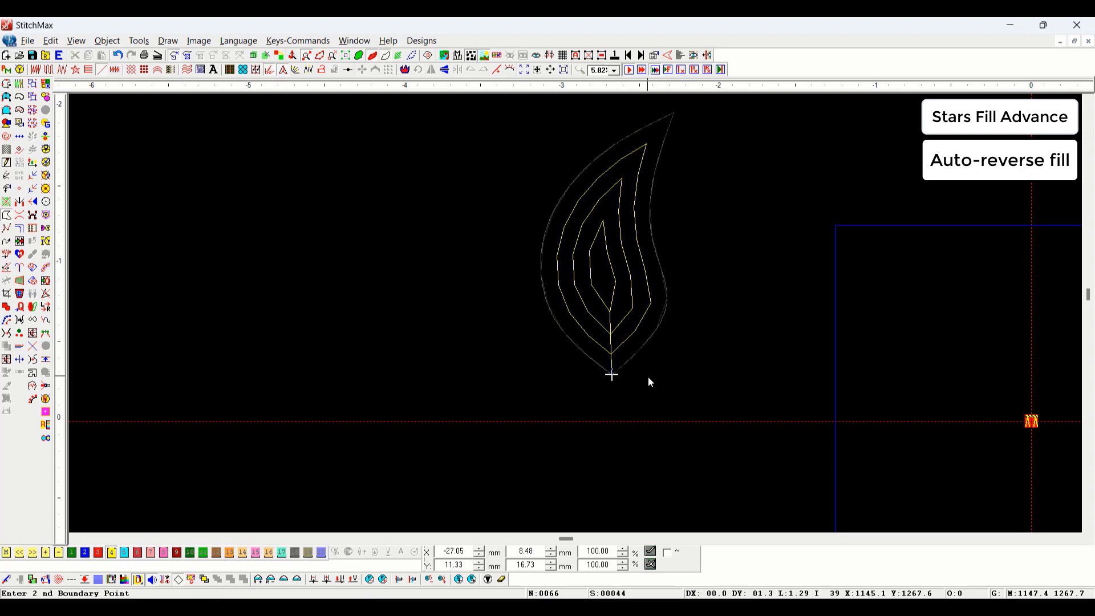
{"action": "key", "text": "Right"}
{"action": "key", "text": "Right"}
{"action": "key", "text": "Right"}
{"action": "key", "text": "Right"}
{"action": "key", "text": "Right"}
{"action": "key", "text": "Right"}
{"action": "key", "text": "Right"}
{"action": "key", "text": "Right"}
{"action": "key", "text": "Right"}
{"action": "key", "text": "Right"}
{"action": "key", "text": "Right"}
{"action": "key", "text": "Right"}
{"action": "key", "text": "Right"}
{"action": "key", "text": "Right"}
{"action": "key", "text": "Right"}
{"action": "key", "text": "Right"}
{"action": "key", "text": "Right"}
{"action": "key", "text": "Right"}
{"action": "key", "text": "Right"}
{"action": "key", "text": "Right"}
{"action": "key", "text": "Right"}
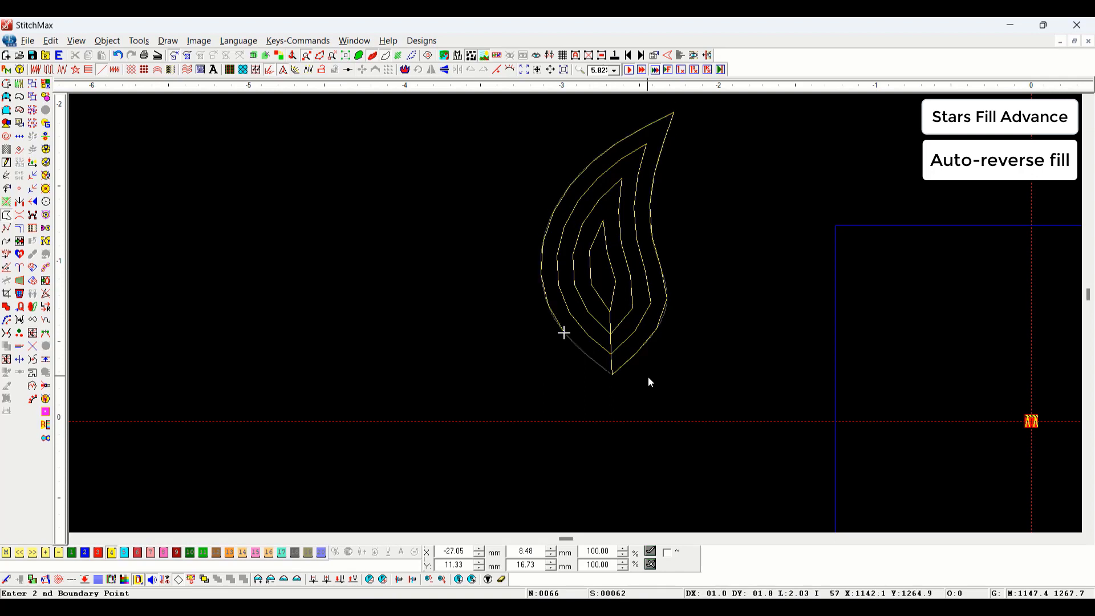
{"action": "key", "text": "Right"}
Step: Reshape the leaf by pulling its tip outward and raising the inner-curve node, making it about 14.2 × 19 mm
{"action": "left_click", "coordinate": [628, 290]}
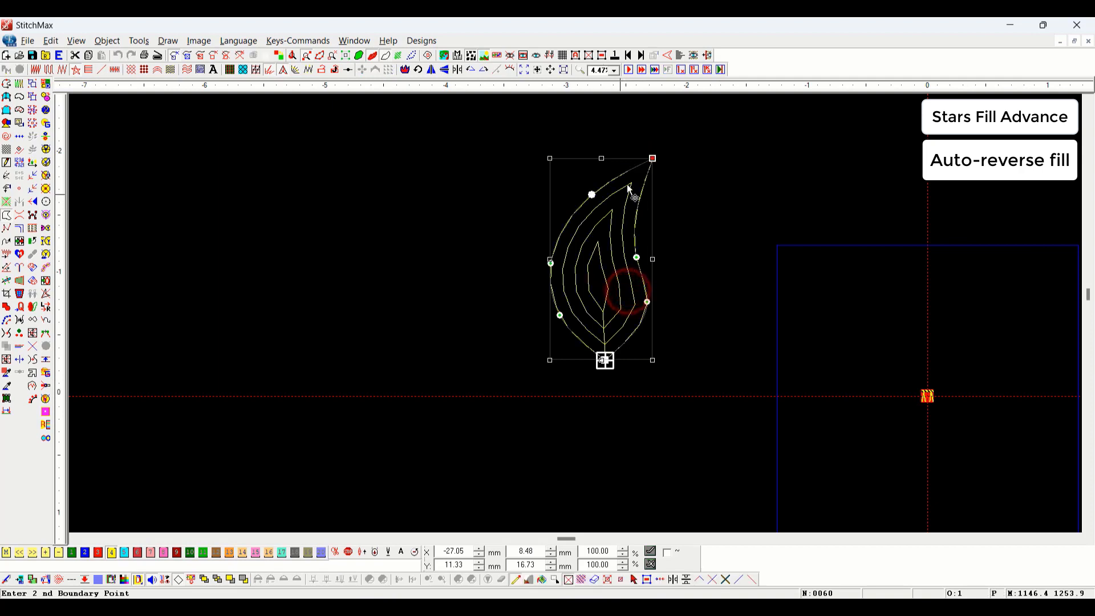
{"action": "left_click_drag", "start_coordinate": [650, 158], "coordinate": [720, 131]}
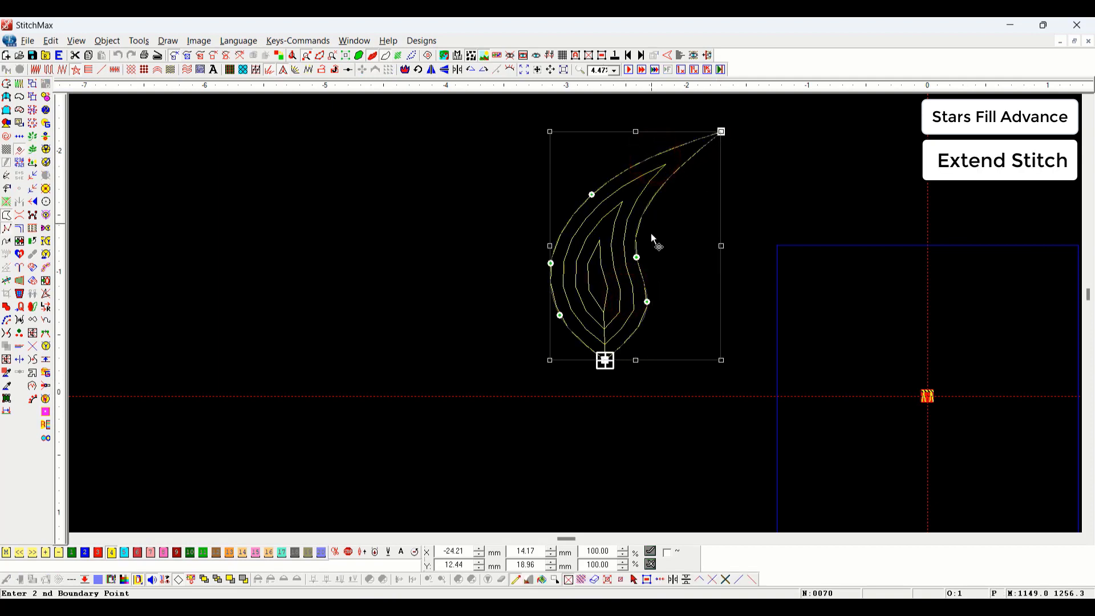
{"action": "left_click_drag", "start_coordinate": [637, 257], "coordinate": [646, 199]}
{"action": "scroll", "coordinate": [707, 226], "scroll_direction": "down", "scroll_amount": 1}
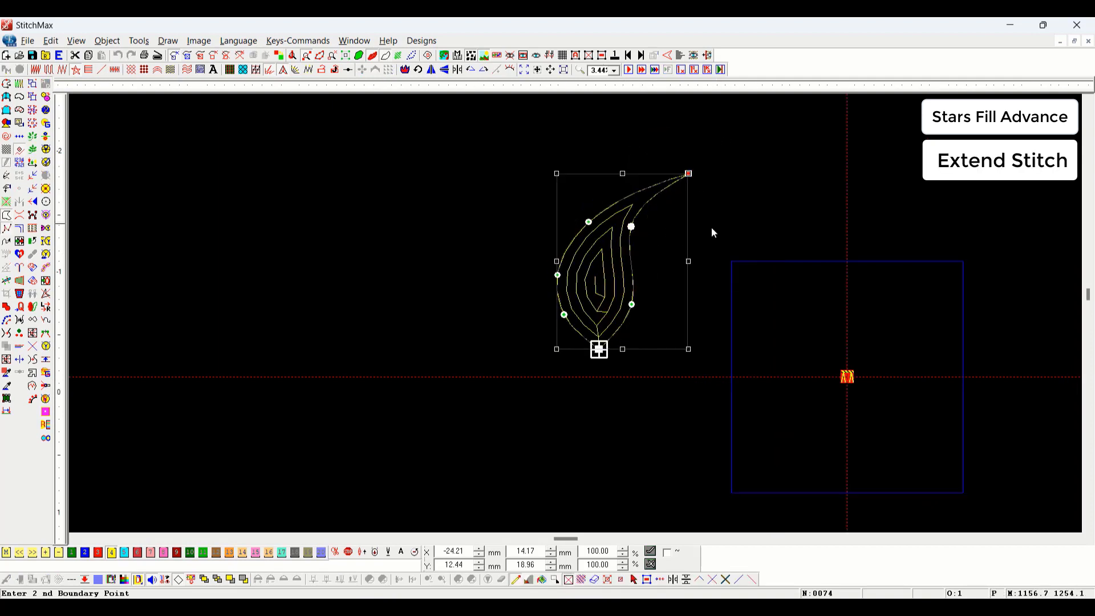
{"action": "key", "text": "Escape"}
{"action": "left_click", "coordinate": [804, 212]}
{"action": "left_click_drag", "start_coordinate": [716, 149], "coordinate": [491, 371]}
{"action": "scroll", "coordinate": [670, 251], "scroll_direction": "down", "scroll_amount": 1}
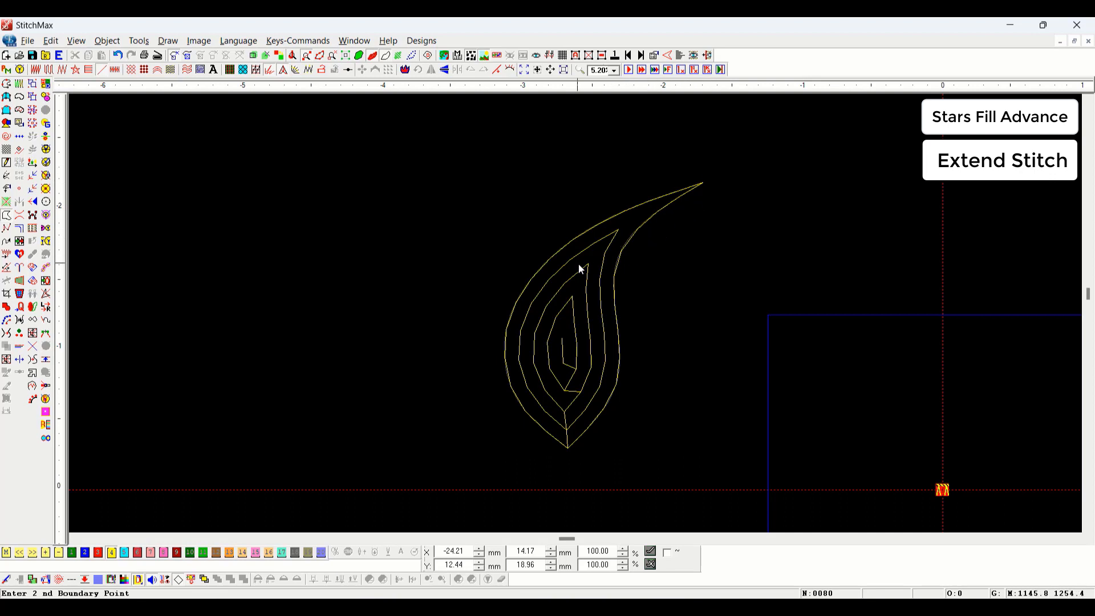
Step: Enable Extend Stitch in the leaf's Star/Plasma fill parameters and apply it
{"action": "left_click", "coordinate": [612, 267]}
{"action": "key", "text": "ctrl+w"}
{"action": "key", "text": "ctrl+Tab"}
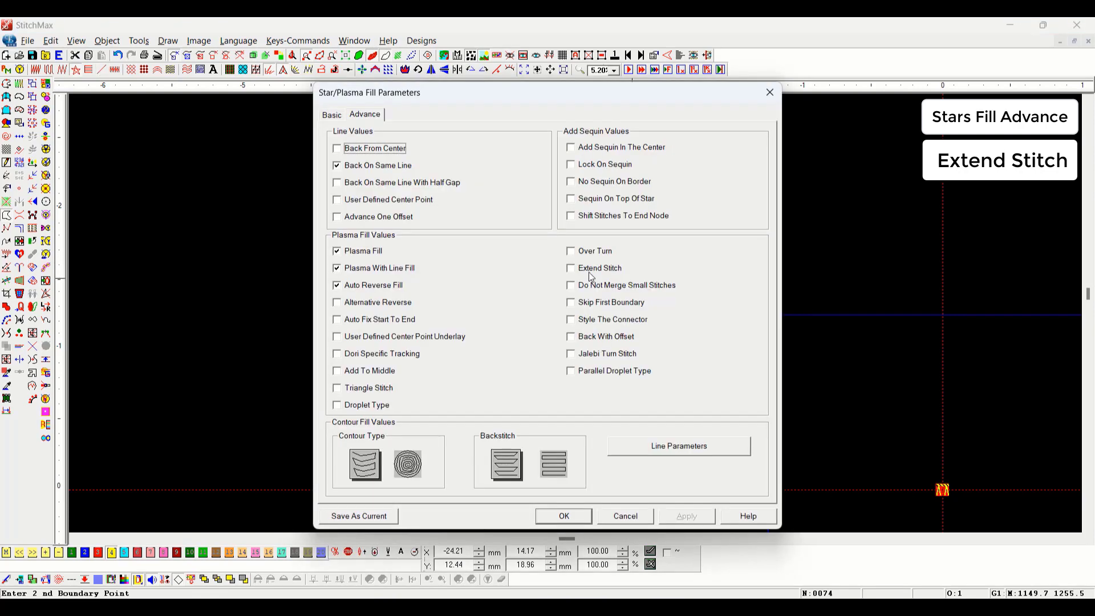
{"action": "left_click_drag", "start_coordinate": [685, 95], "coordinate": [335, 82]}
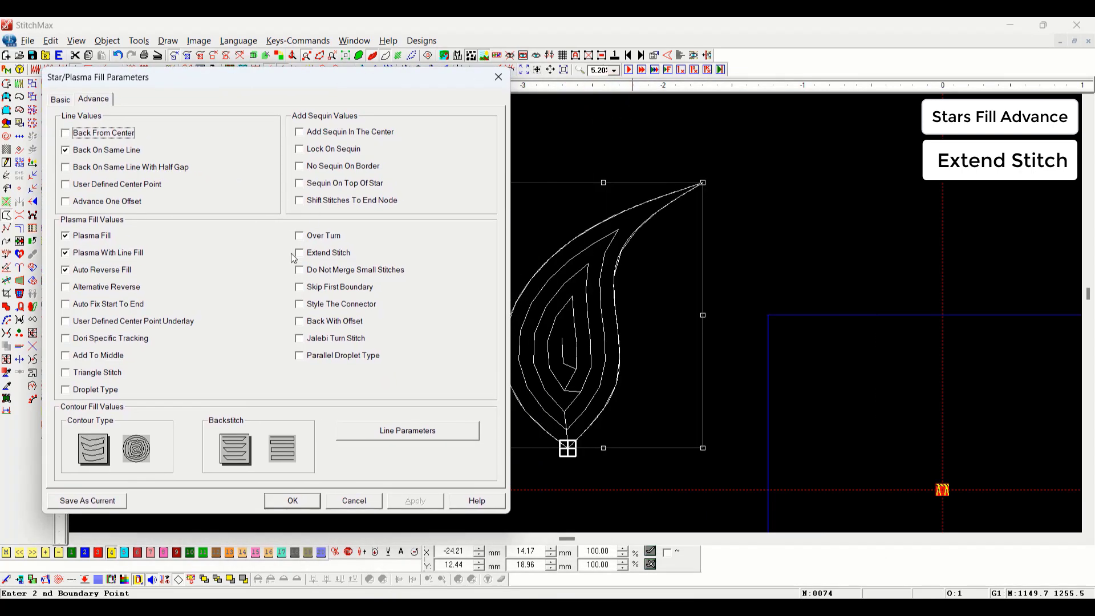
{"action": "left_click", "coordinate": [328, 256]}
{"action": "left_click", "coordinate": [303, 501]}
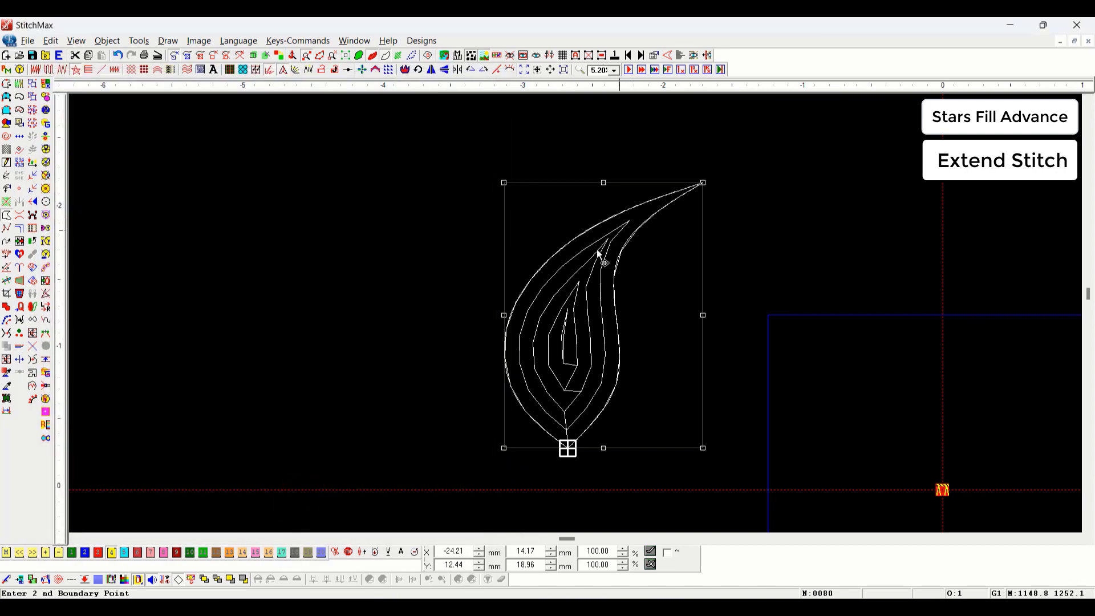
Step: Compare the fill at the leaf's tip by undoing and redoing Extend Stitch, and show the stitch points along the lines
{"action": "left_click_drag", "start_coordinate": [533, 173], "coordinate": [683, 320]}
{"action": "key", "text": "ctrl+z"}
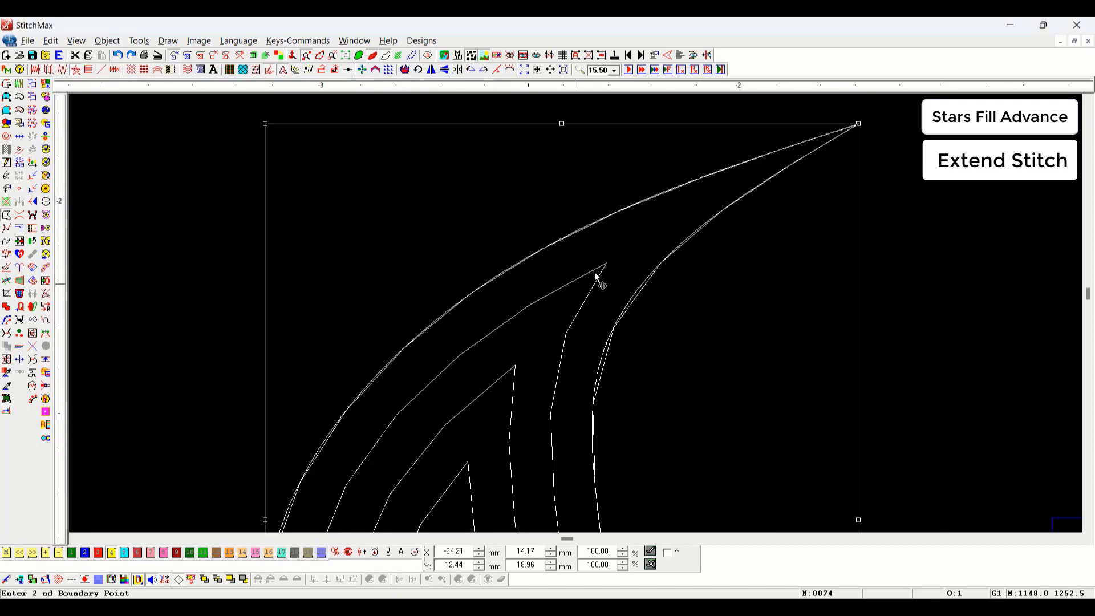
{"action": "key", "text": "ctrl+y"}
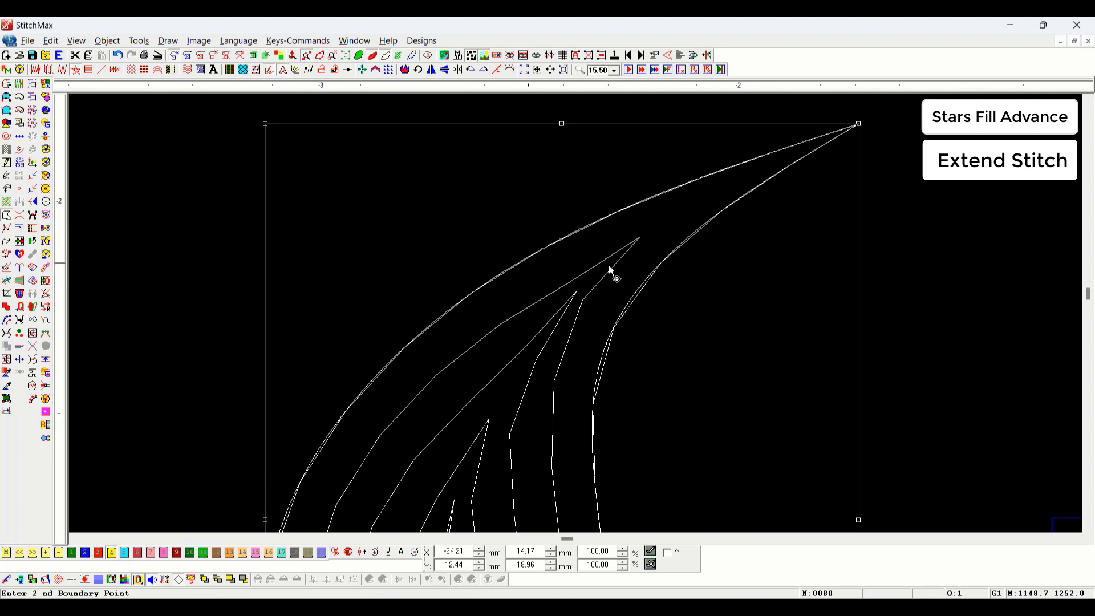
{"action": "key", "text": "period"}
{"action": "scroll", "coordinate": [610, 265], "scroll_direction": "down", "scroll_amount": 2}
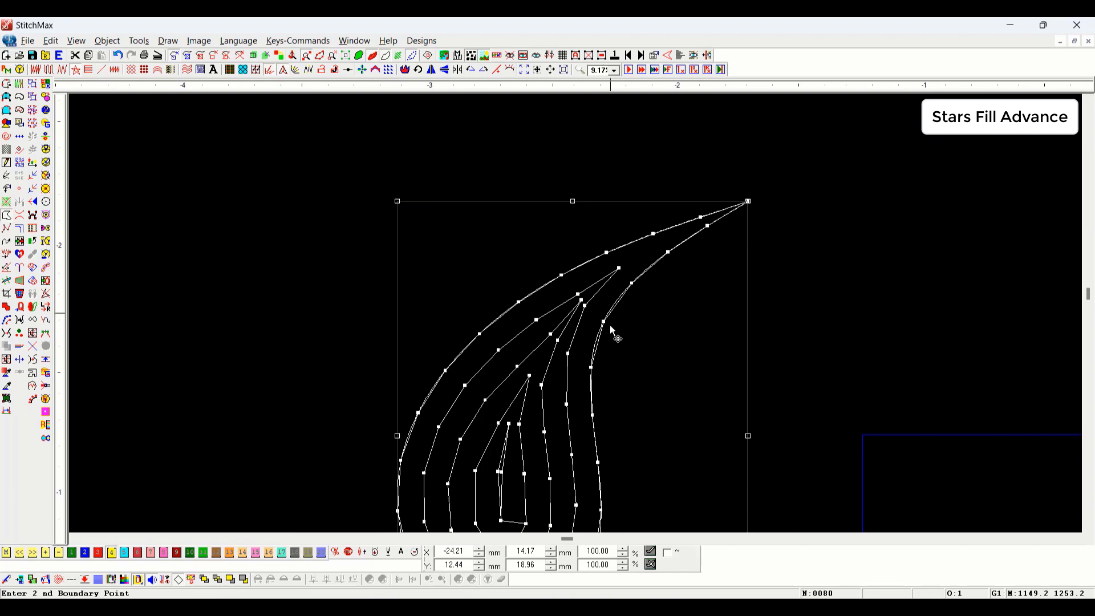
{"action": "scroll", "coordinate": [611, 329], "scroll_direction": "down", "scroll_amount": 2}
{"action": "left_click", "coordinate": [764, 312]}
Step: Pull the leaf's tip node back inward so the shape is about 10 × 17 mm
{"action": "left_click", "coordinate": [594, 327]}
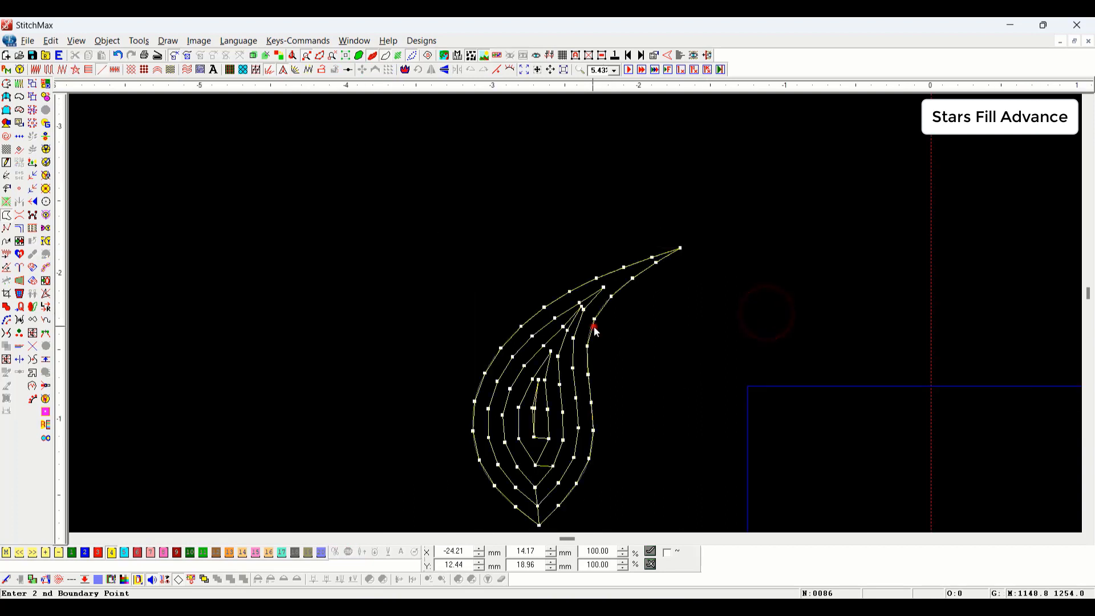
{"action": "left_click", "coordinate": [681, 250]}
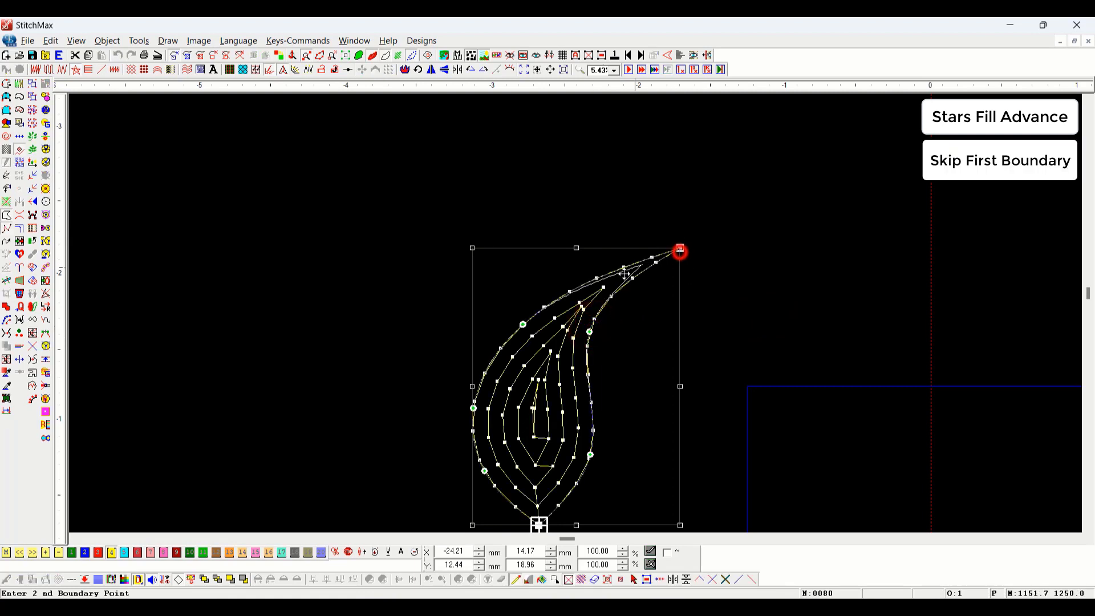
{"action": "scroll", "coordinate": [625, 288], "scroll_direction": "down", "scroll_amount": 1}
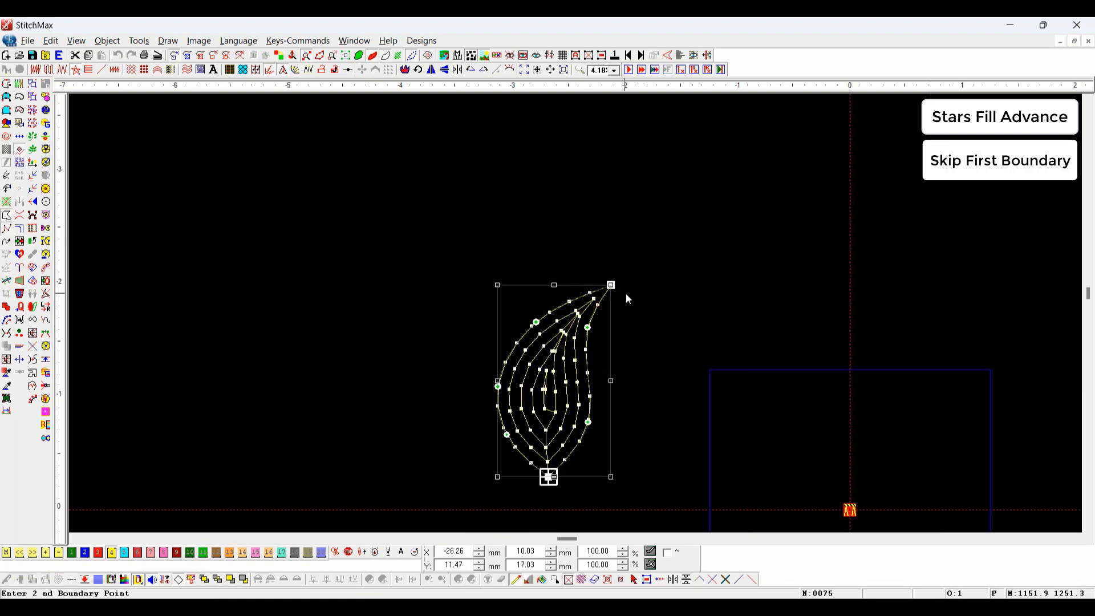
Step: Disable Extend Stitch in the leaf's Star/Plasma fill parameters and apply it
{"action": "right_click", "coordinate": [694, 302]}
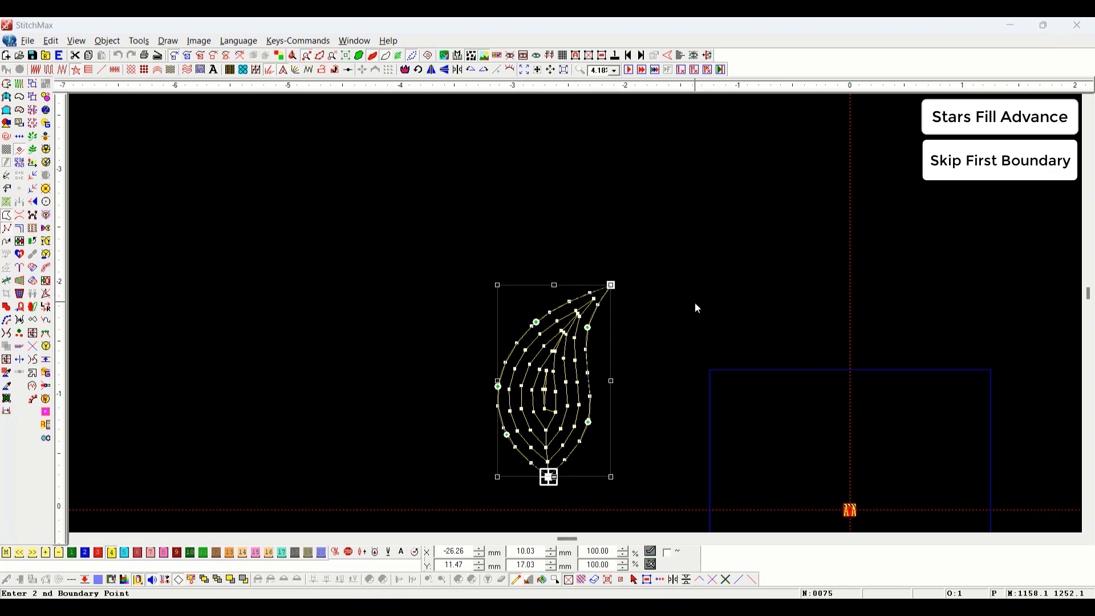
{"action": "left_click", "coordinate": [598, 268]}
{"action": "key", "text": "Return"}
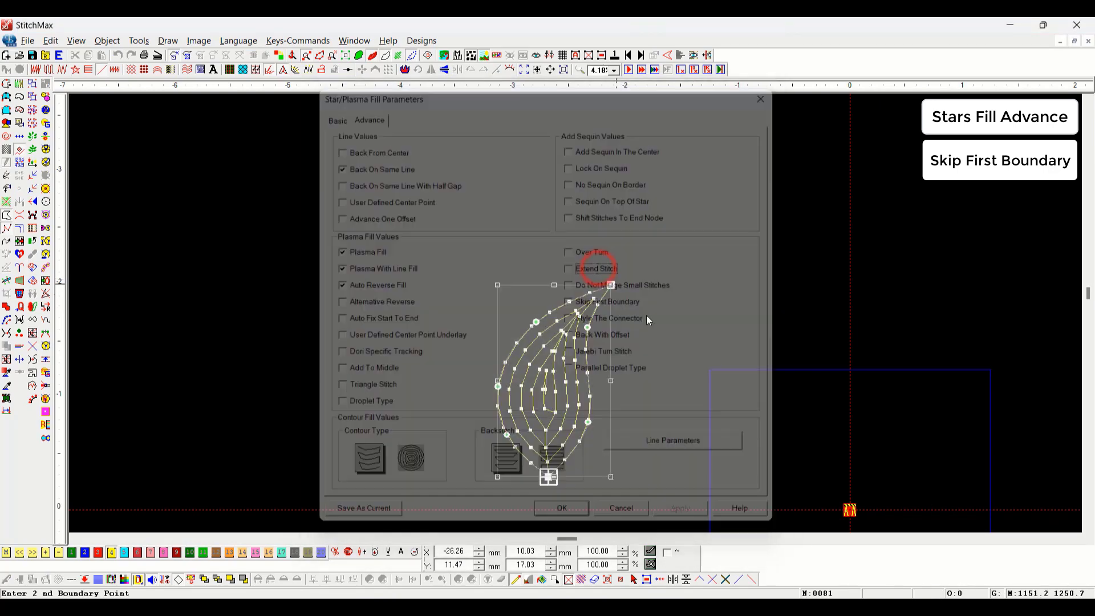
{"action": "left_click", "coordinate": [716, 354]}
Step: Finish node editing on the leaf and display it enlarged in realistic stitch view
{"action": "left_click_drag", "start_coordinate": [689, 242], "coordinate": [437, 488]}
{"action": "key", "text": "Return"}
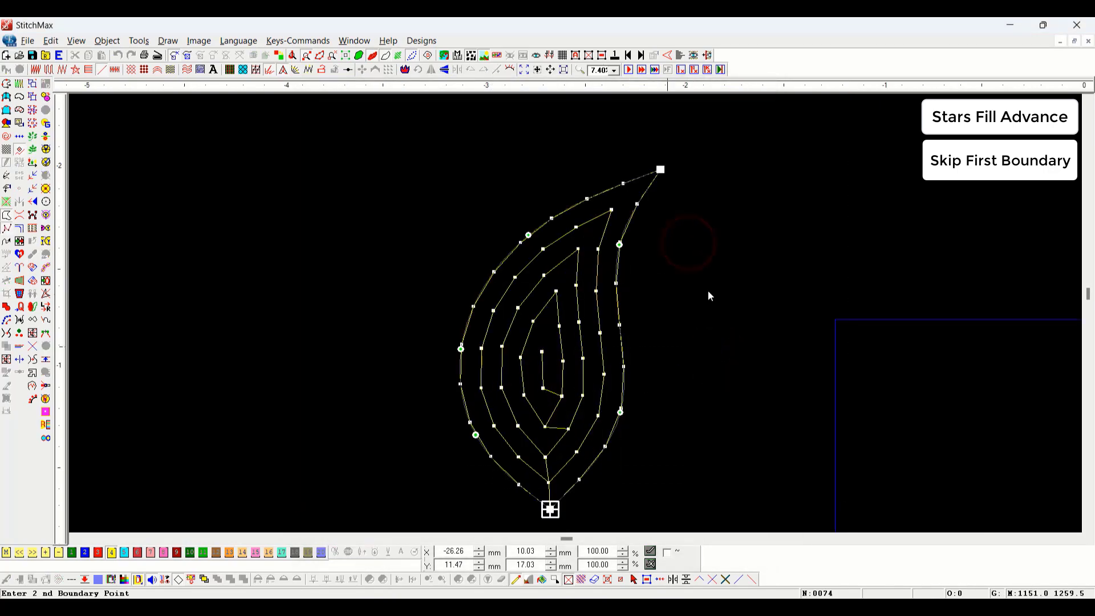
{"action": "left_click", "coordinate": [743, 250]}
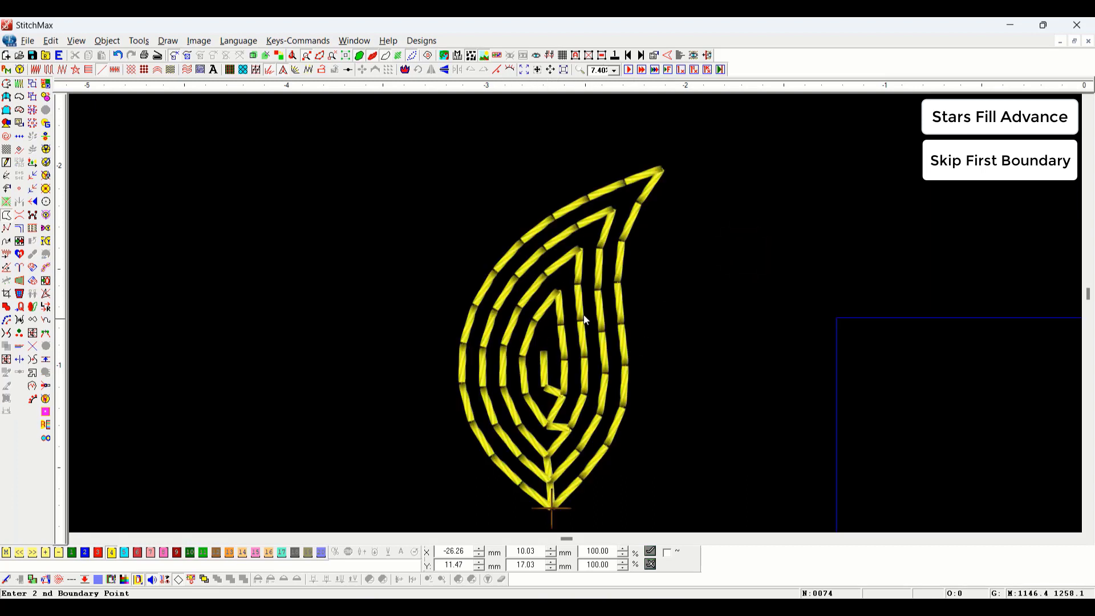
Step: Add a running-stitch outline along the leaf's boundary and colour it red
{"action": "left_click", "coordinate": [600, 317]}
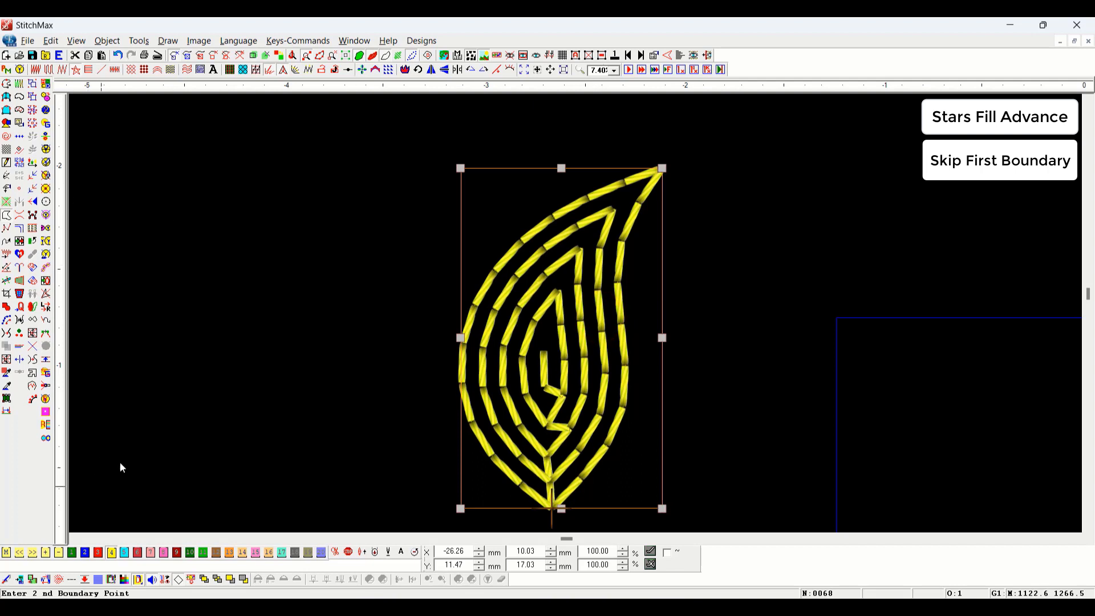
{"action": "left_click", "coordinate": [98, 71]}
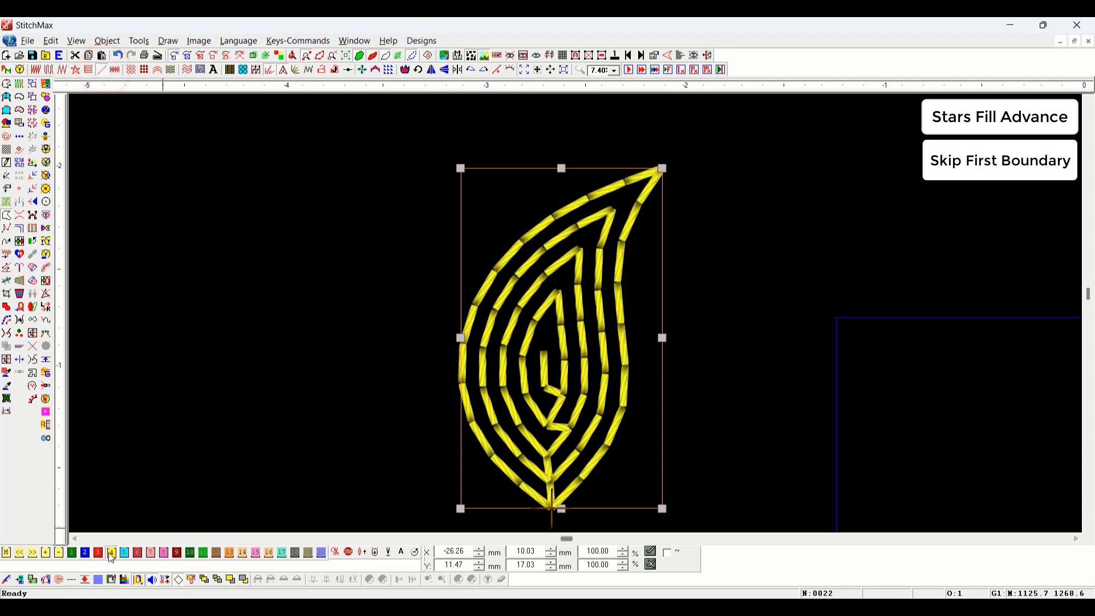
{"action": "left_click", "coordinate": [101, 554]}
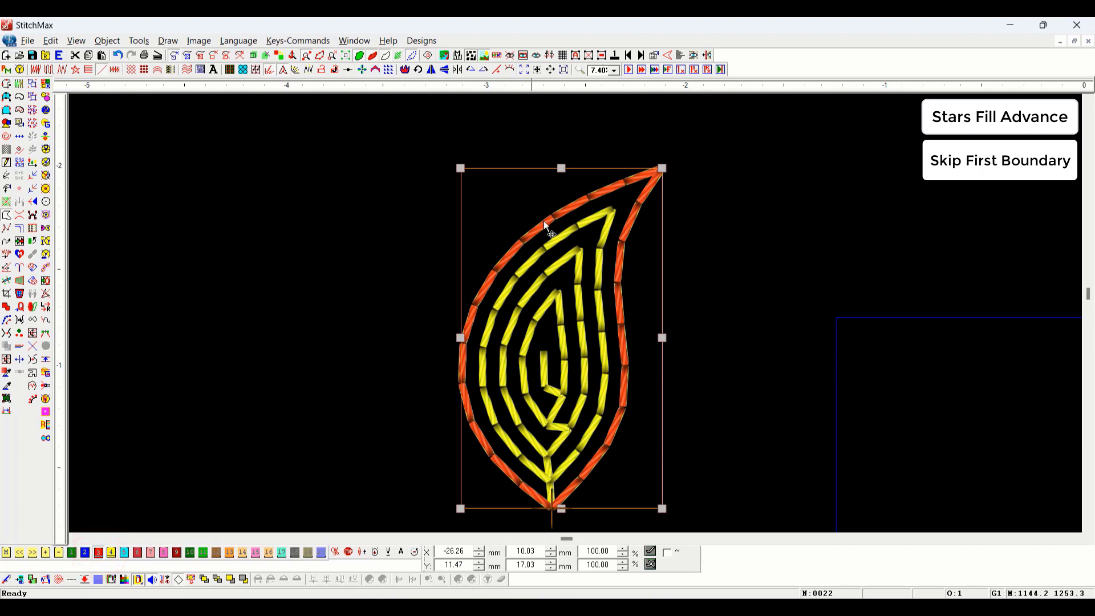
{"action": "left_click", "coordinate": [716, 365]}
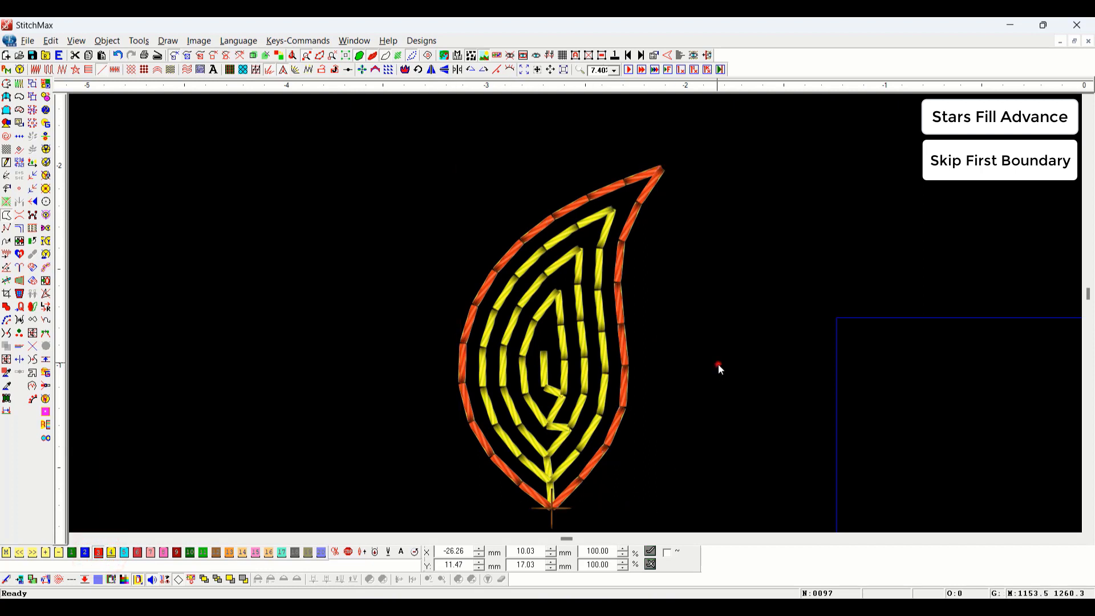
Step: Shift the yellow star fill off the red outline to compare their boundaries, and undo the move
{"action": "left_click", "coordinate": [602, 412]}
{"action": "left_click_drag", "start_coordinate": [604, 408], "coordinate": [582, 406]}
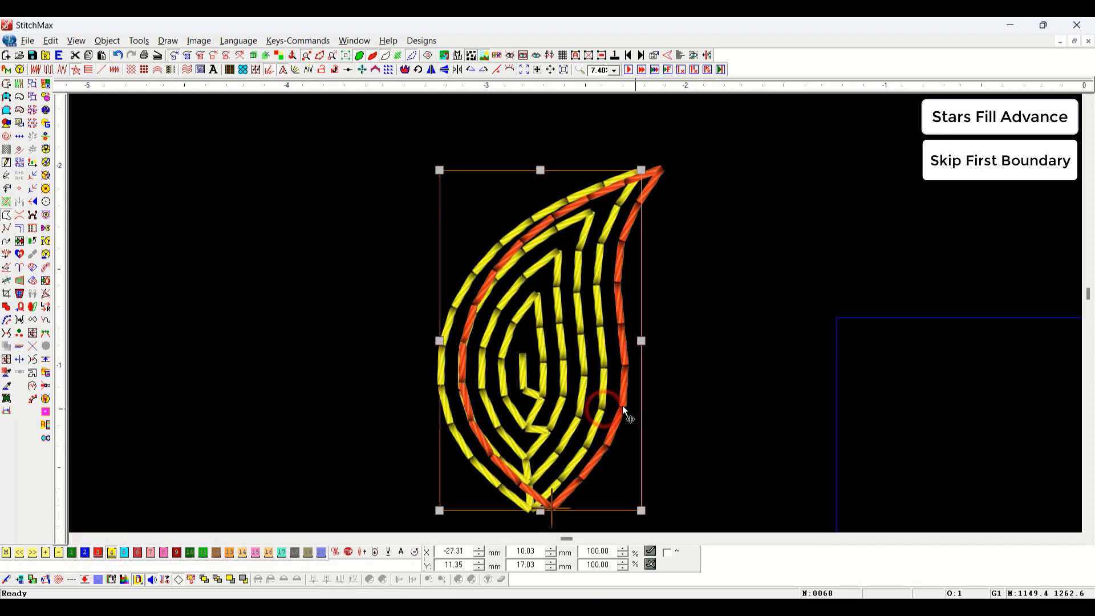
{"action": "key", "text": "t"}
{"action": "key", "text": "ctrl+z"}
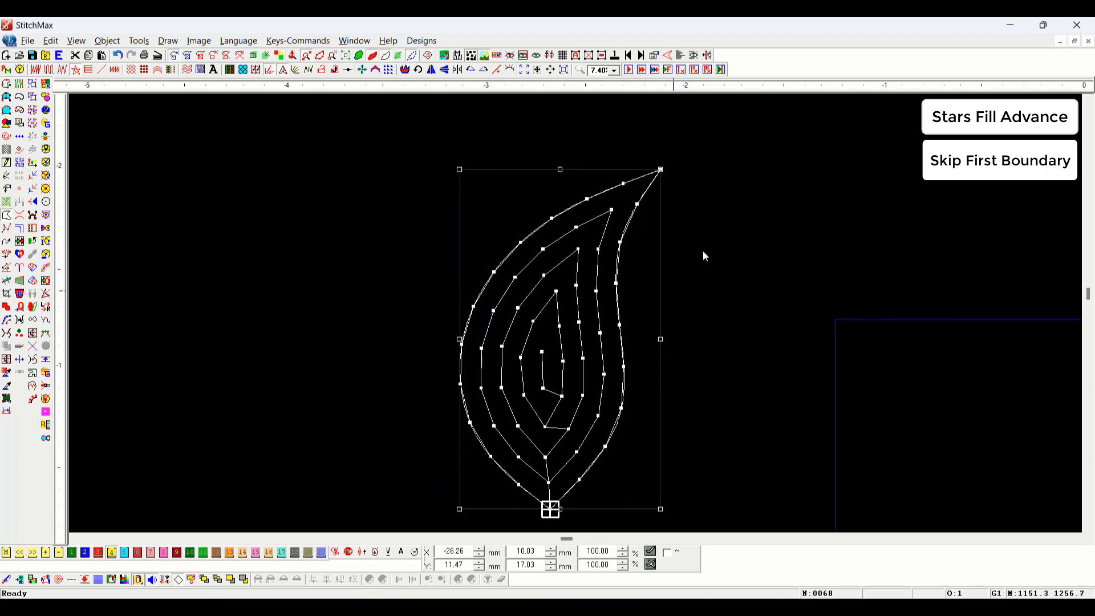
{"action": "left_click", "coordinate": [728, 220]}
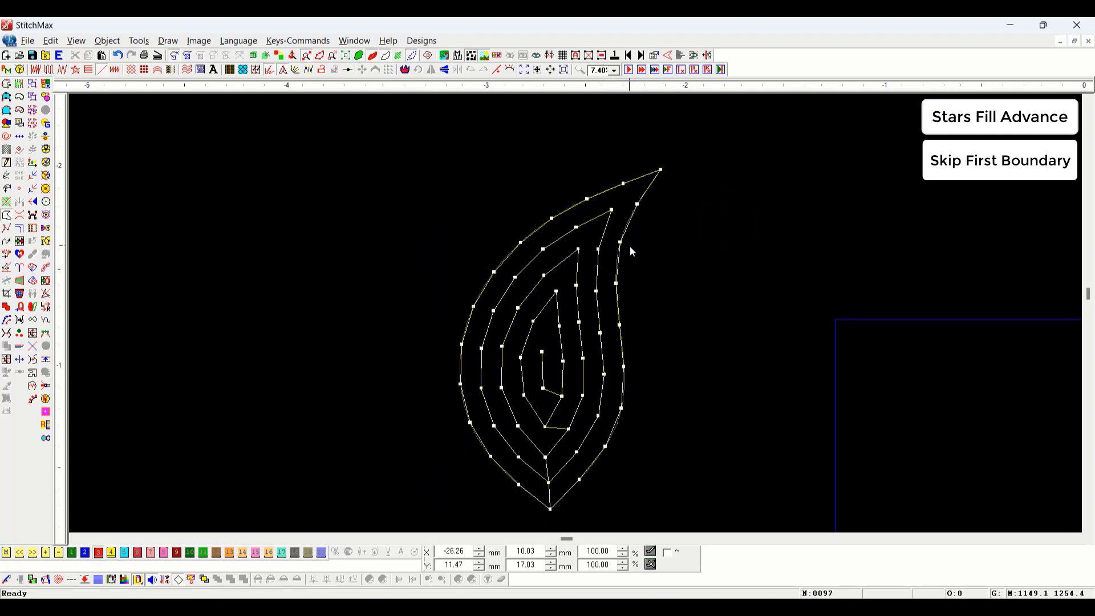
Step: Enable Skip First Boundary in the yellow leaf's Star/Plasma fill parameters and apply it in realistic stitch view
{"action": "left_click", "coordinate": [597, 258]}
{"action": "left_click", "coordinate": [747, 274]}
{"action": "key", "text": "t"}
{"action": "left_click", "coordinate": [586, 272]}
{"action": "key", "text": "Return"}
{"action": "key", "text": "ctrl+Tab"}
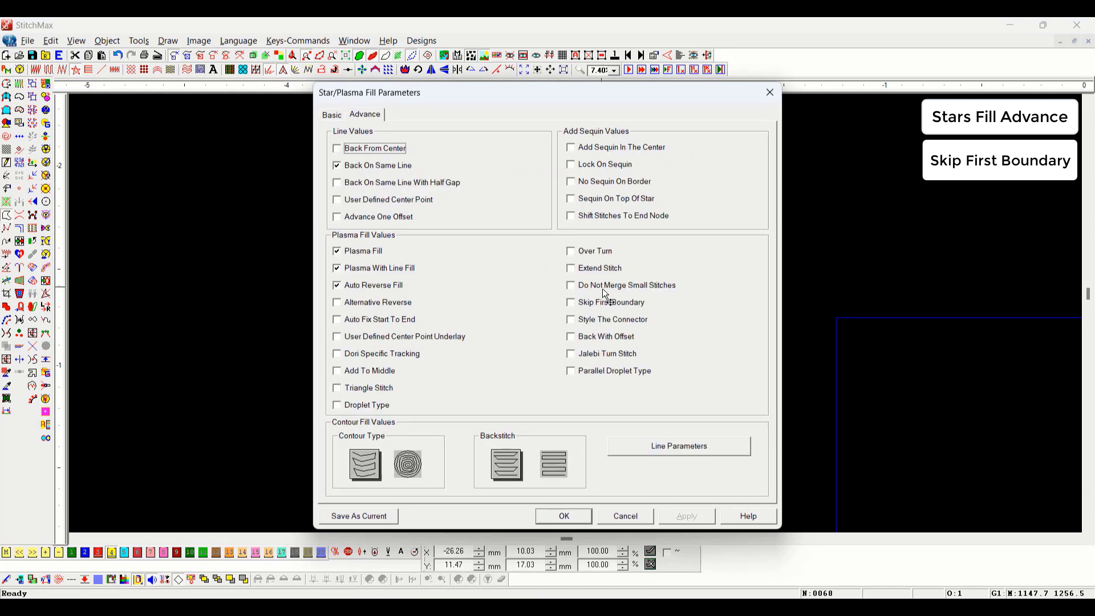
{"action": "left_click", "coordinate": [572, 304]}
{"action": "left_click_drag", "start_coordinate": [586, 98], "coordinate": [936, 102]}
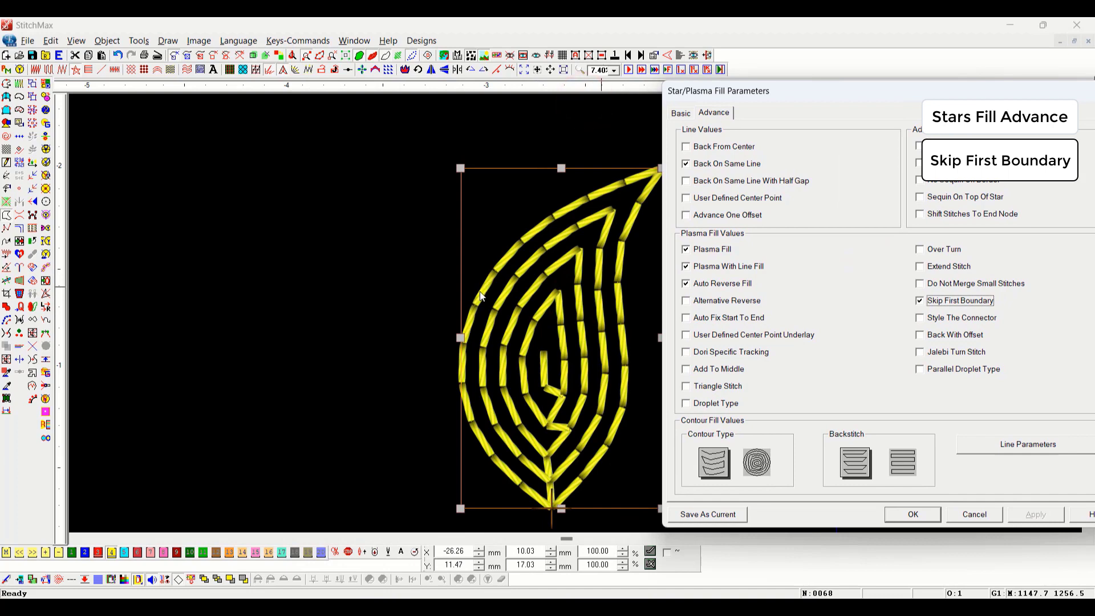
{"action": "left_click", "coordinate": [913, 515]}
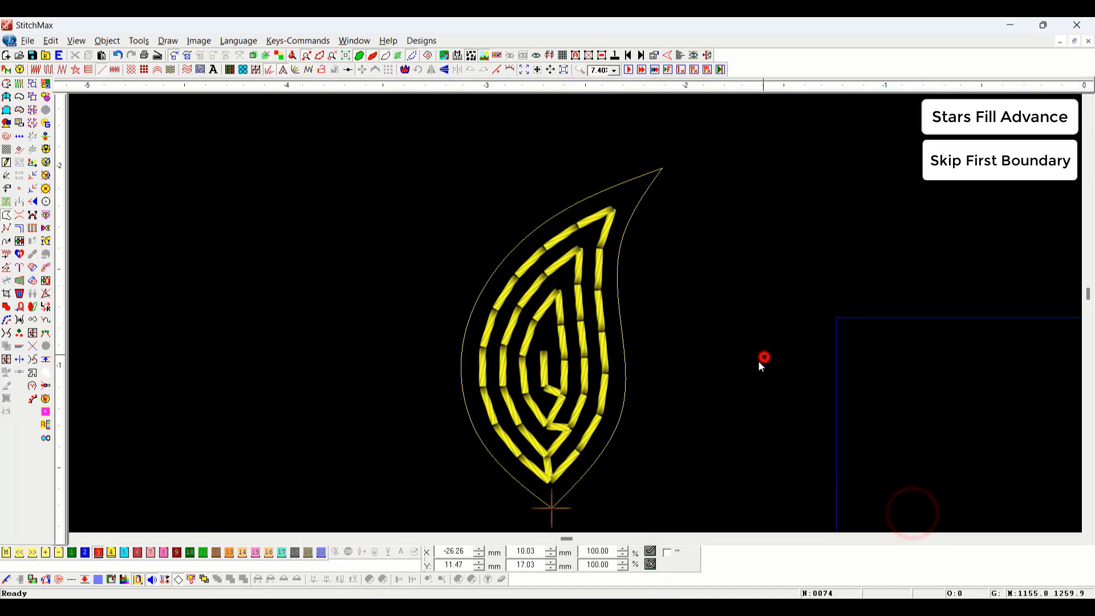
{"action": "left_click", "coordinate": [754, 373]}
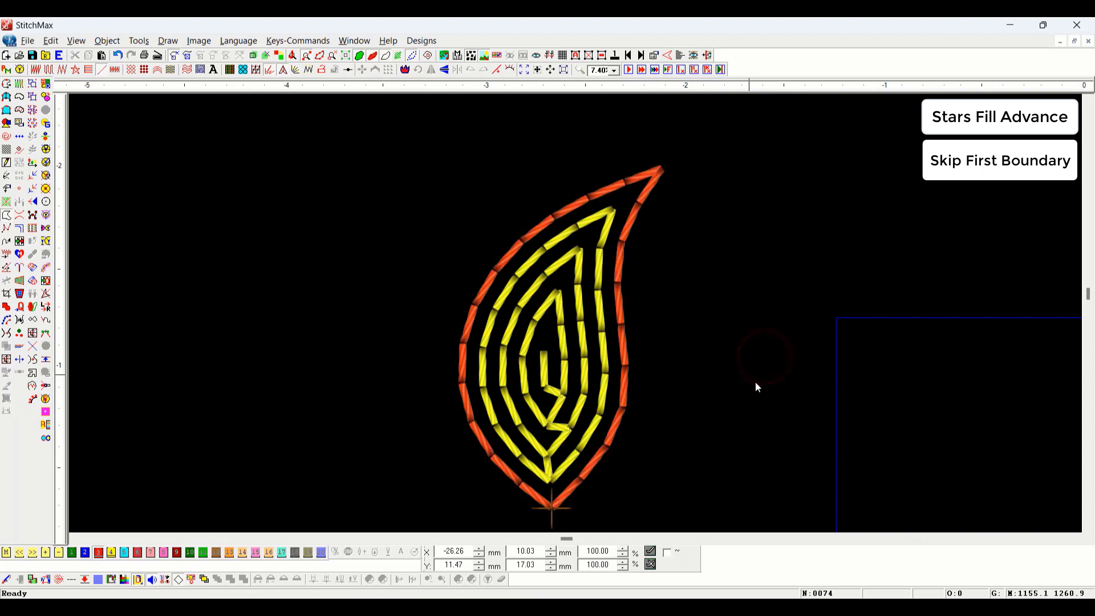
Step: Shift the red outline away from the leaf to expose the fill's missing boundary row, and undo the move
{"action": "left_click", "coordinate": [614, 194]}
{"action": "left_click_drag", "start_coordinate": [617, 190], "coordinate": [652, 219]}
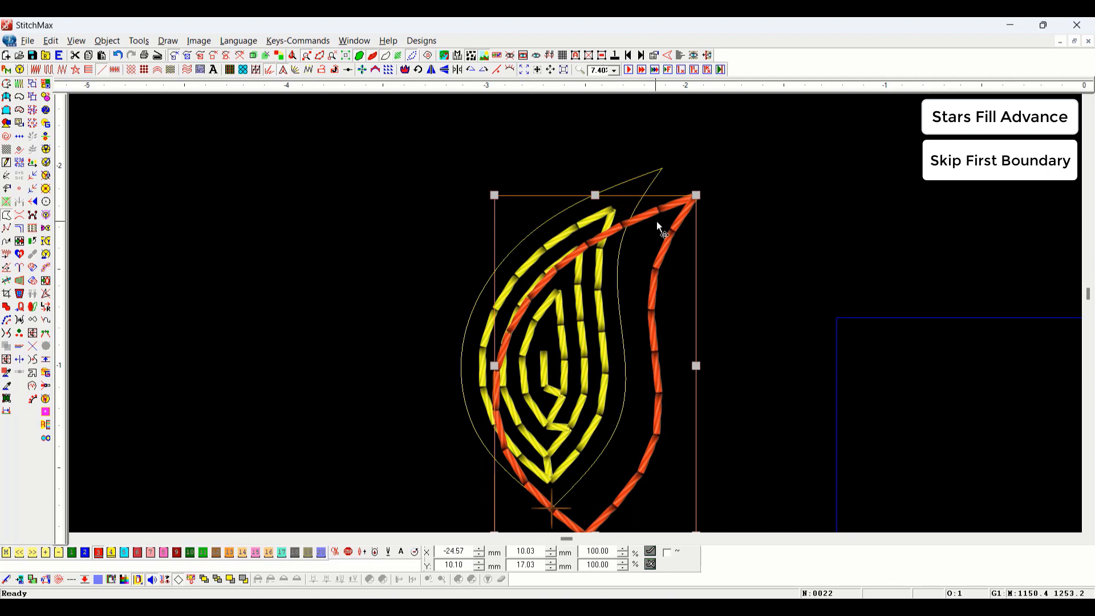
{"action": "key", "text": "ctrl+z"}
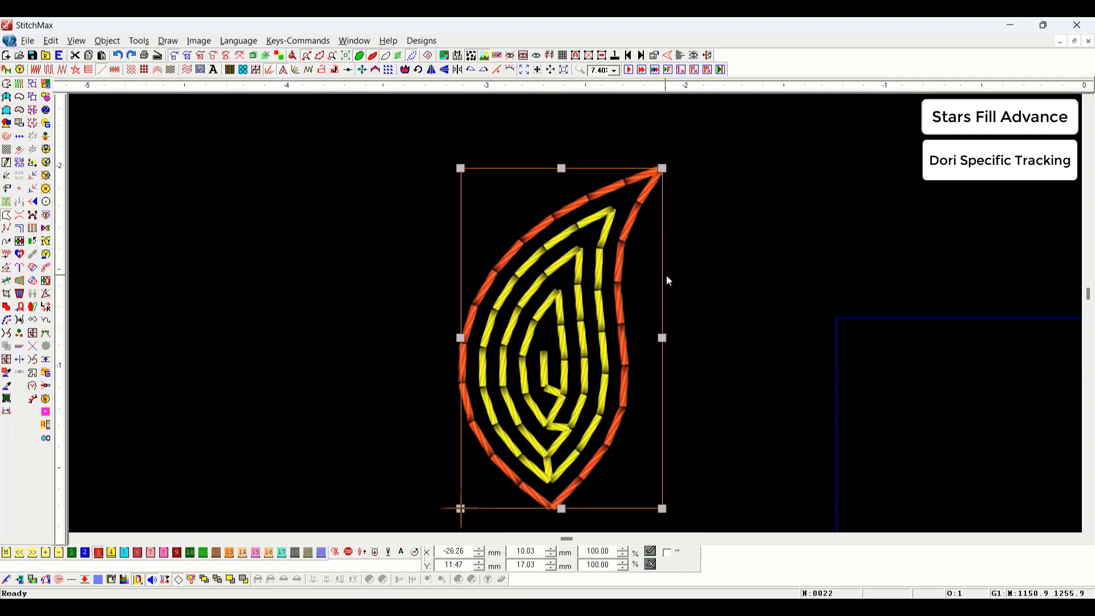
{"action": "left_click", "coordinate": [774, 280]}
Step: Delete the red running-stitch outline around the leaf
{"action": "scroll", "coordinate": [626, 288], "scroll_direction": "up", "scroll_amount": 3}
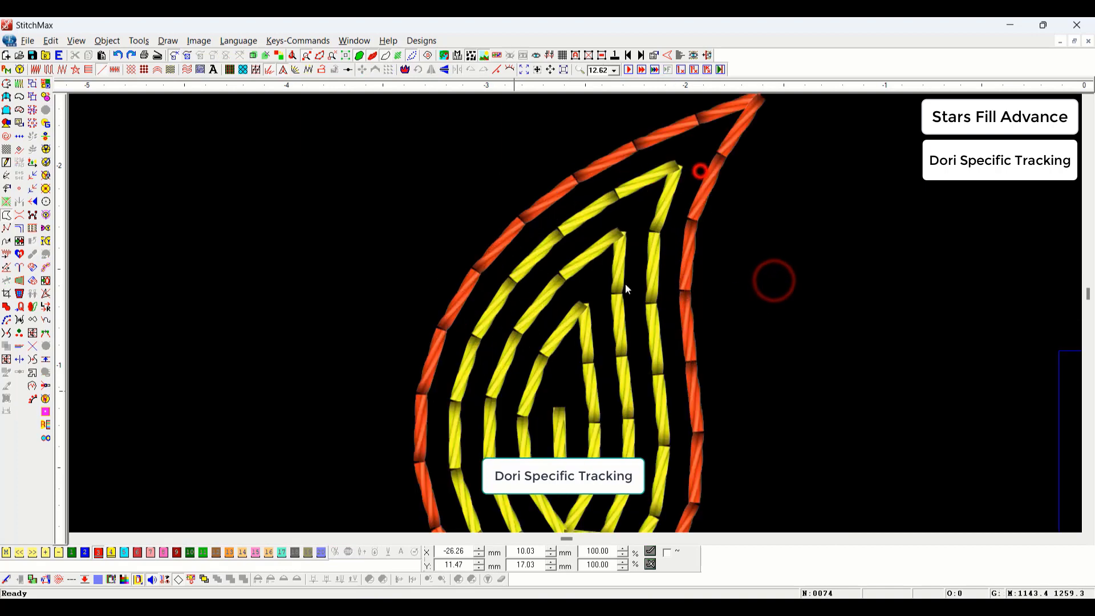
{"action": "left_click", "coordinate": [720, 173]}
{"action": "key", "text": "Delete"}
Step: Disable Skip First Boundary in the leaf's Star/Plasma fill parameters and apply it
{"action": "left_click", "coordinate": [640, 267]}
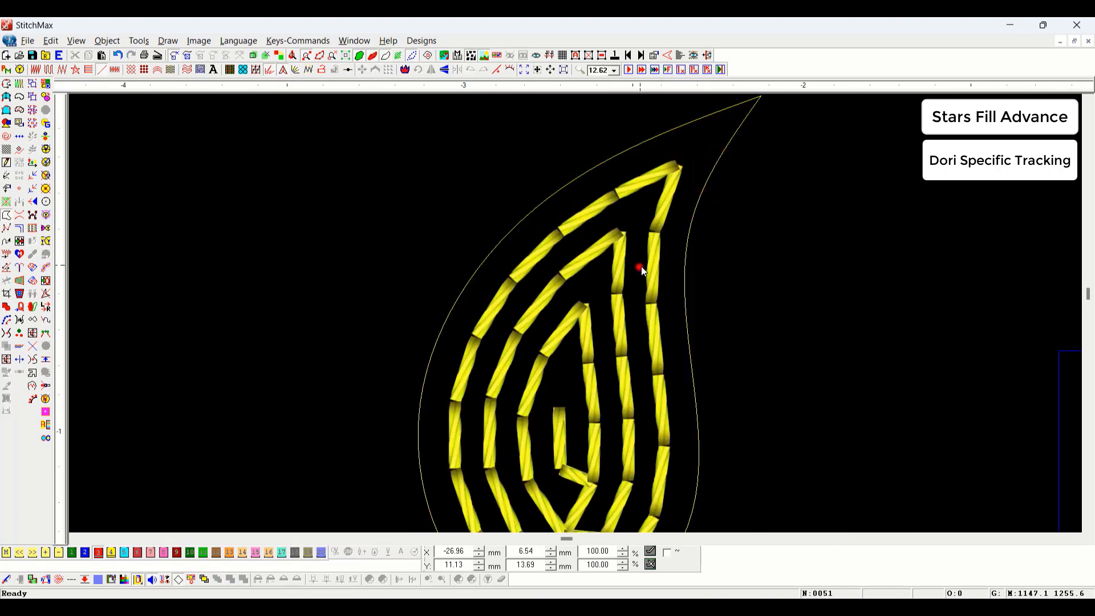
{"action": "double_click", "coordinate": [640, 265]}
{"action": "left_click", "coordinate": [365, 114]}
{"action": "left_click", "coordinate": [620, 301]}
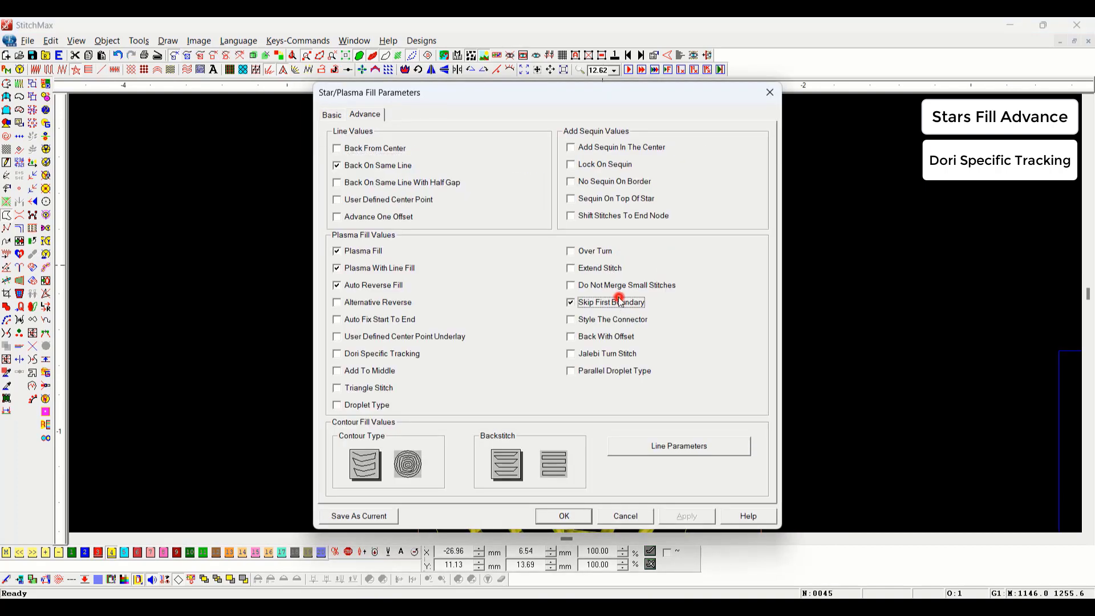
{"action": "key", "text": "Return"}
Step: Show the leaf fill as stitch points and enable Dori Specific Tracking in its Star/Plasma fill parameters
{"action": "scroll", "coordinate": [672, 307], "scroll_direction": "down", "scroll_amount": 1}
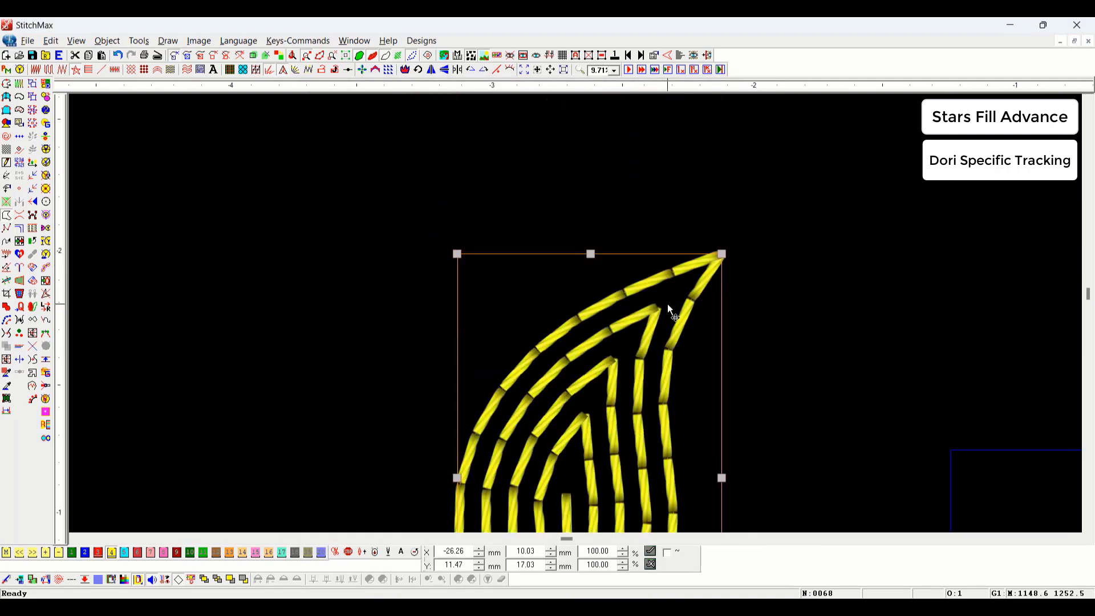
{"action": "scroll", "coordinate": [678, 307], "scroll_direction": "down", "scroll_amount": 5}
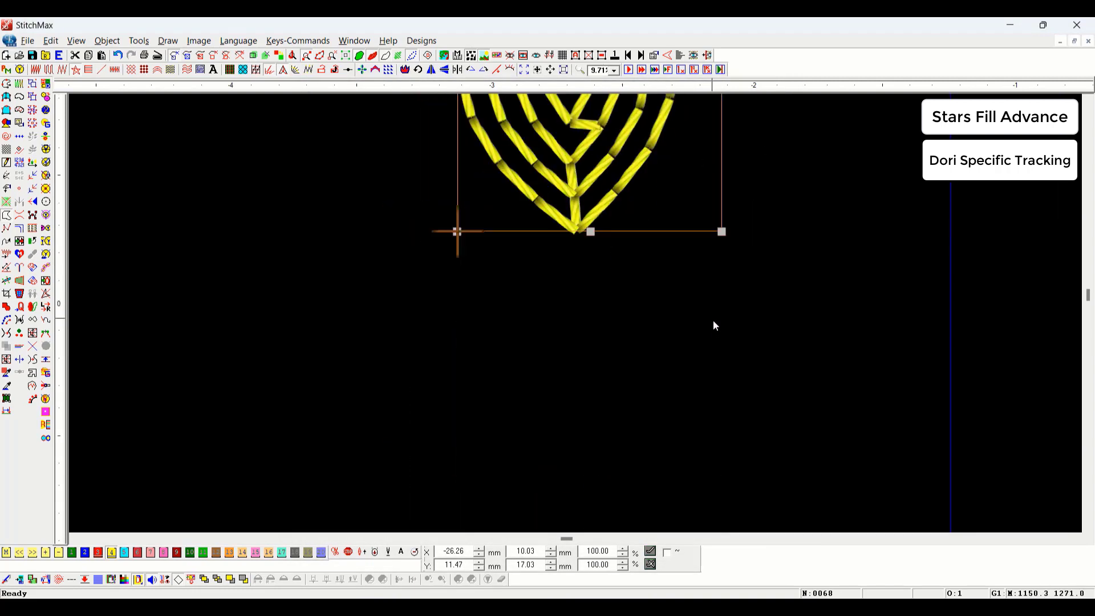
{"action": "scroll", "coordinate": [628, 251], "scroll_direction": "up", "scroll_amount": 2}
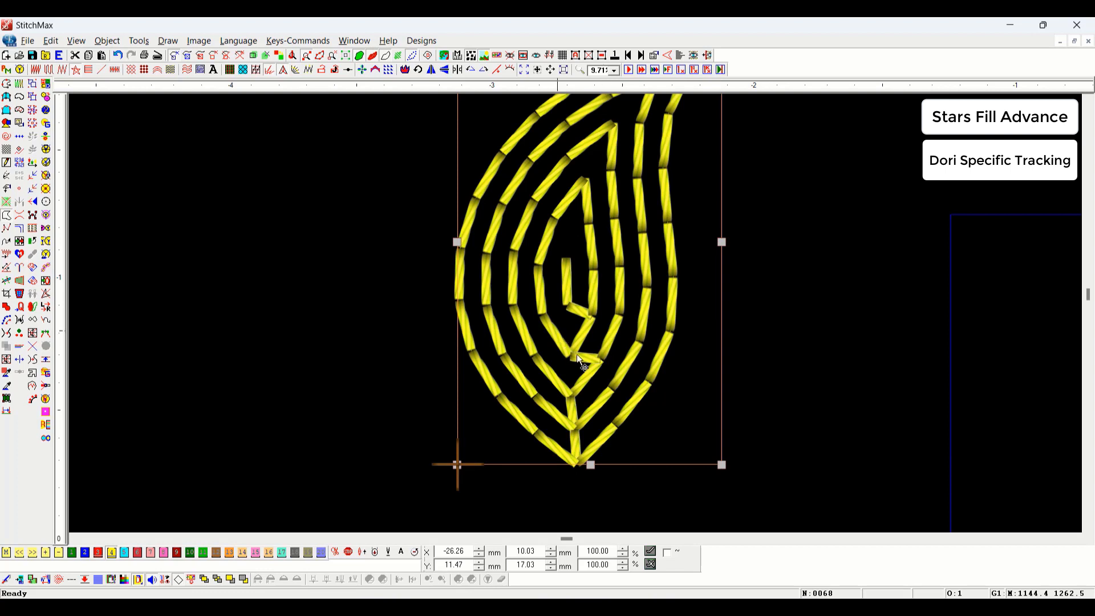
{"action": "key", "text": "t"}
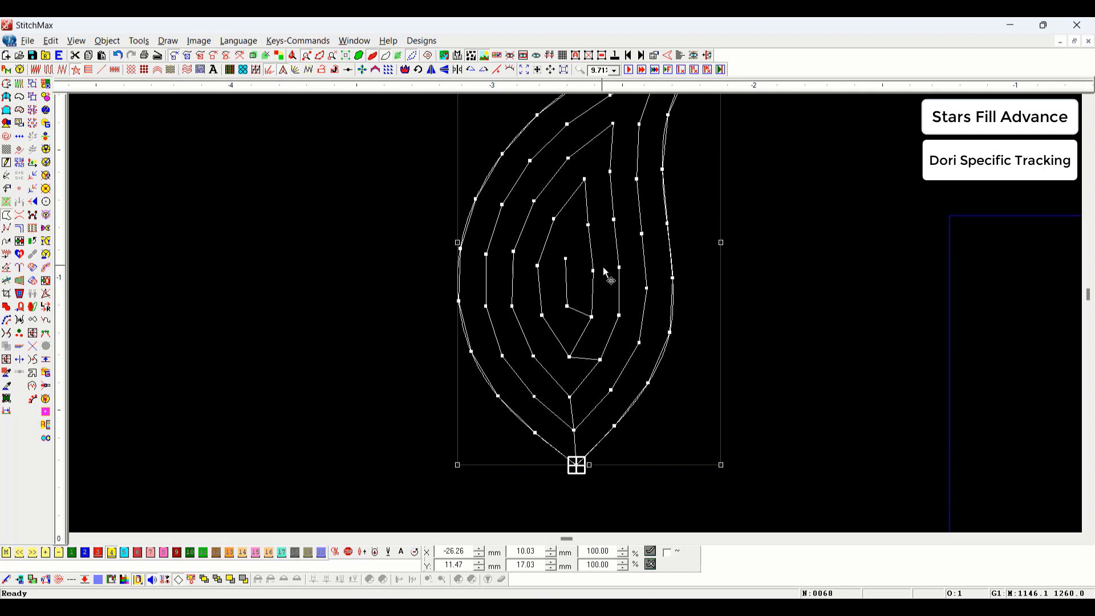
{"action": "left_click", "coordinate": [594, 288]}
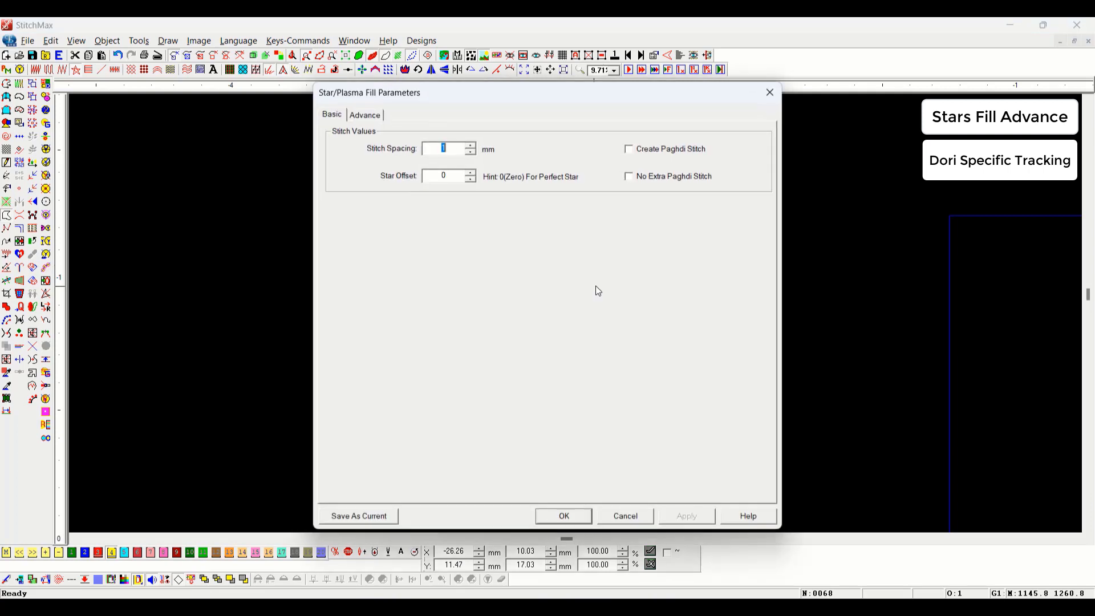
{"action": "left_click", "coordinate": [365, 115]}
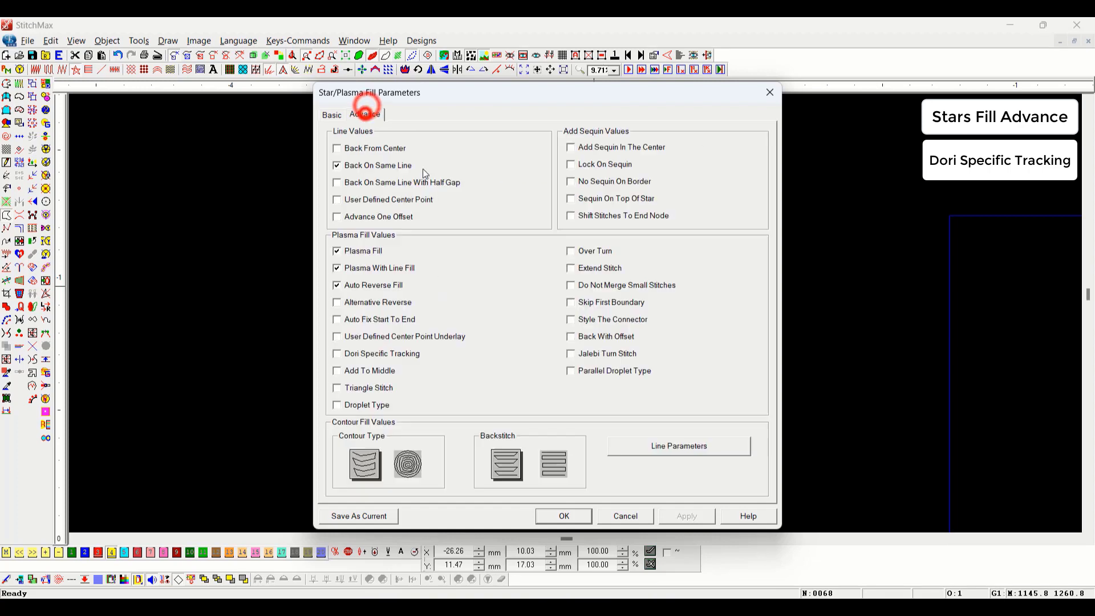
{"action": "left_click", "coordinate": [338, 354]}
{"action": "left_click_drag", "start_coordinate": [470, 93], "coordinate": [858, 89]}
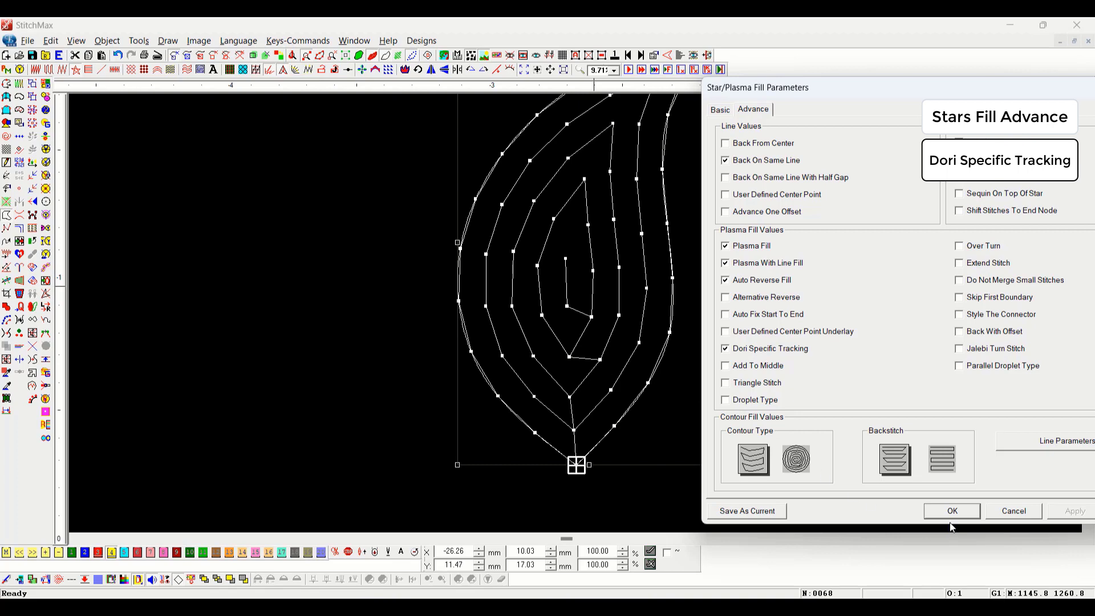
{"action": "left_click", "coordinate": [933, 514]}
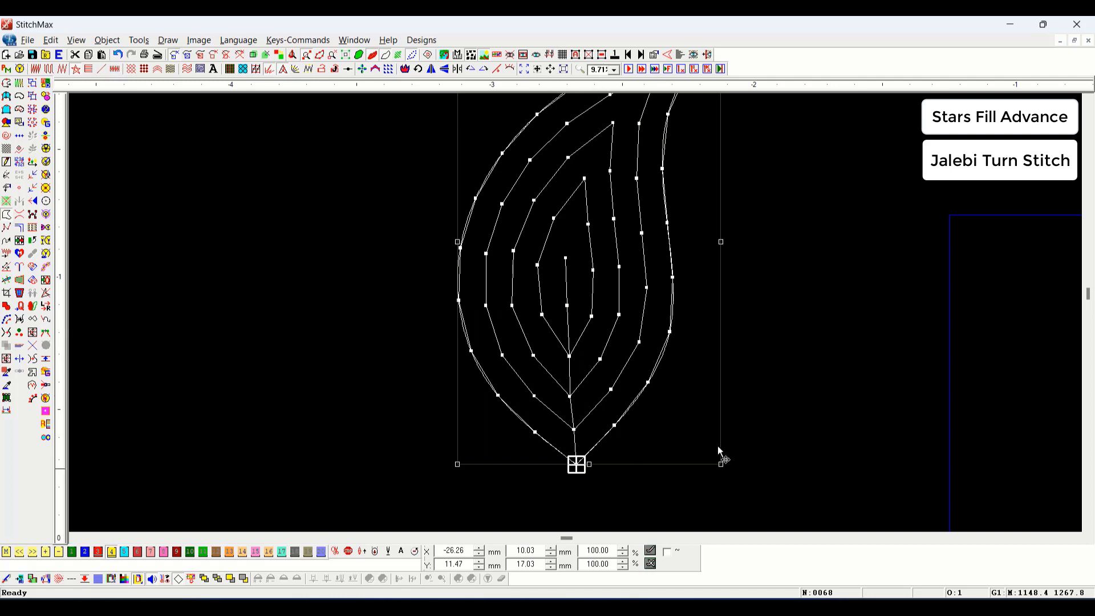
{"action": "left_click", "coordinate": [740, 417]}
Step: Step through the leaf's stitches one by one from the centre to the outer boundary to examine the fill's path
{"action": "left_click", "coordinate": [538, 433]}
{"action": "scroll", "coordinate": [535, 439], "scroll_direction": "down", "scroll_amount": 1}
{"action": "key", "text": "Left"}
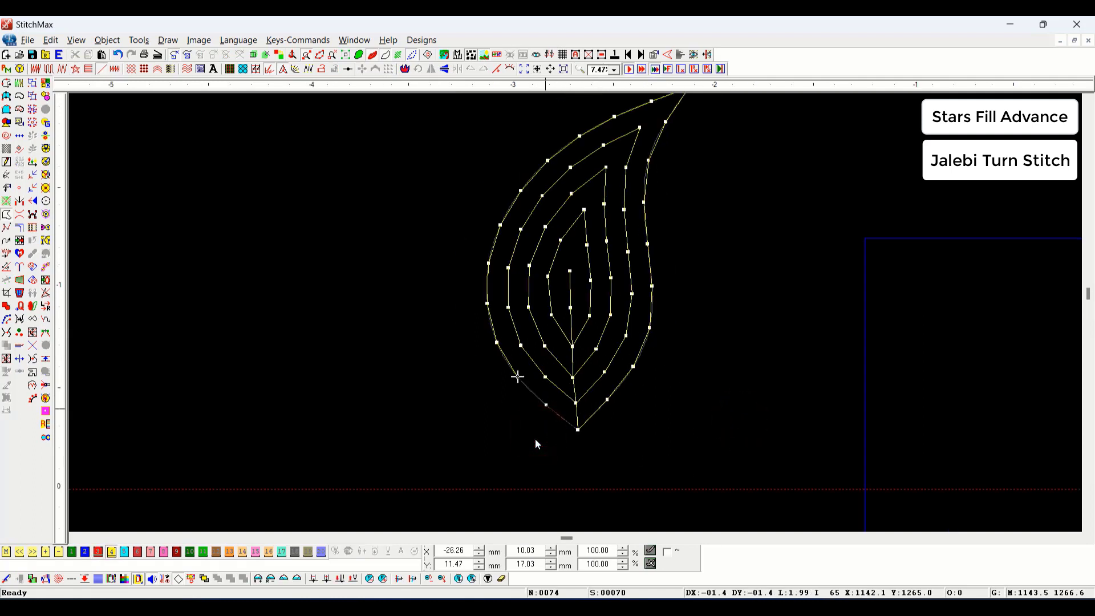
{"action": "key", "text": "Home"}
{"action": "key", "text": "Right"}
{"action": "key", "text": "Right"}
{"action": "key", "text": "Right"}
{"action": "key", "text": "Right"}
{"action": "key", "text": "Right"}
{"action": "key", "text": "Right"}
{"action": "key", "text": "Right"}
{"action": "key", "text": "Right"}
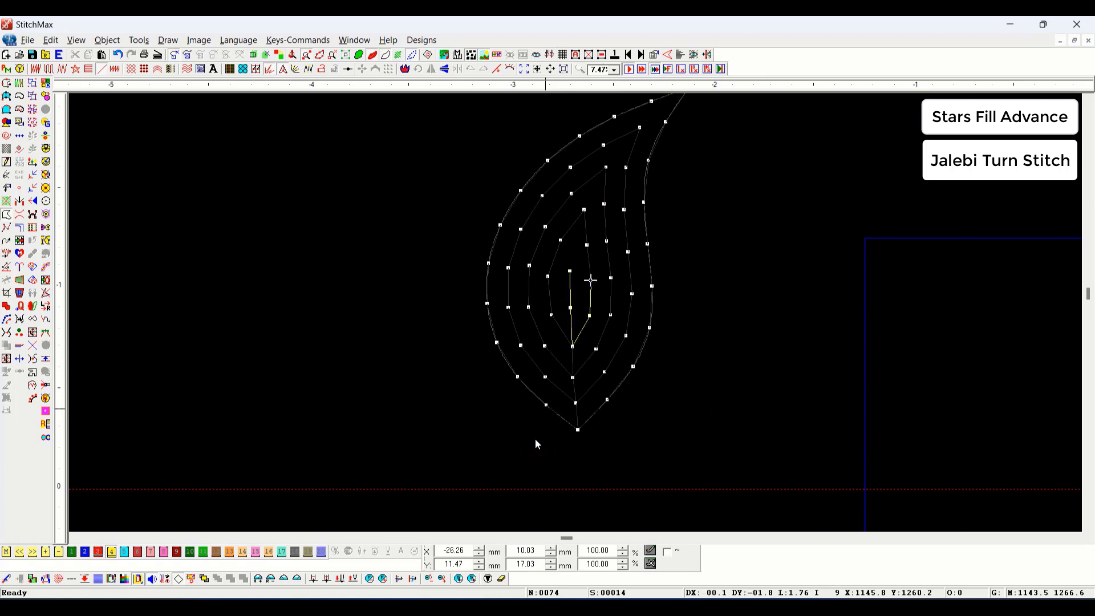
{"action": "key", "text": "Right"}
{"action": "key", "text": "Right"}
{"action": "key", "text": "Right"}
{"action": "key", "text": "Right"}
{"action": "key", "text": "Right"}
{"action": "key", "text": "Right"}
{"action": "key", "text": "Right"}
{"action": "key", "text": "Right"}
{"action": "key", "text": "Right"}
{"action": "key", "text": "Right"}
{"action": "key", "text": "Right"}
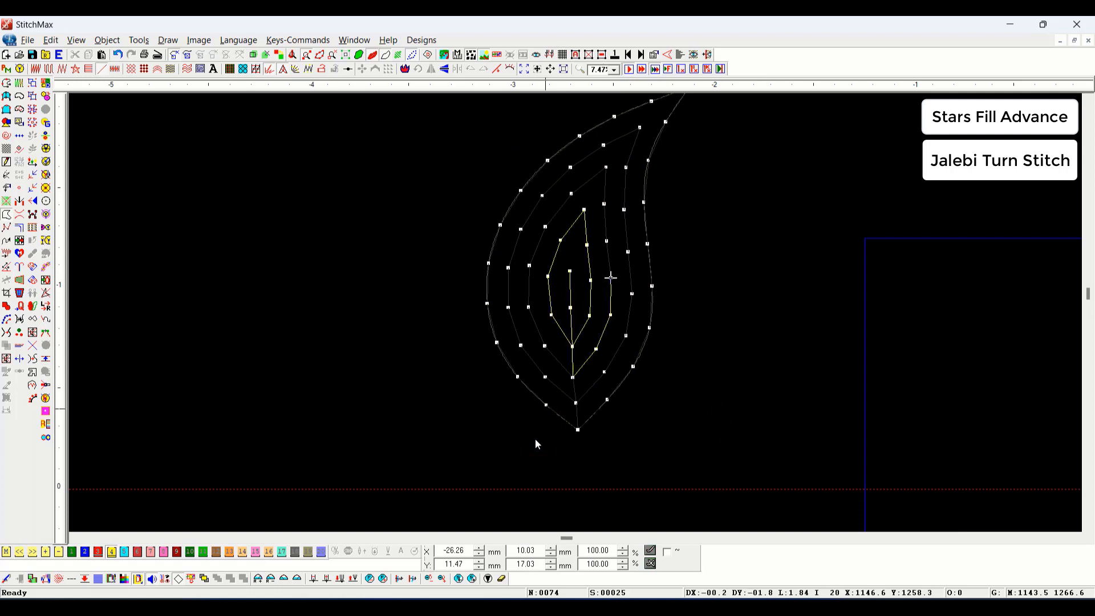
{"action": "key", "text": "Right"}
{"action": "key", "text": "Right"}
{"action": "key", "text": "Right"}
{"action": "key", "text": "Right"}
{"action": "key", "text": "Right"}
{"action": "key", "text": "Right"}
{"action": "key", "text": "Right"}
{"action": "key", "text": "Right"}
{"action": "key", "text": "Right"}
{"action": "key", "text": "Right"}
{"action": "key", "text": "Right"}
{"action": "key", "text": "Right"}
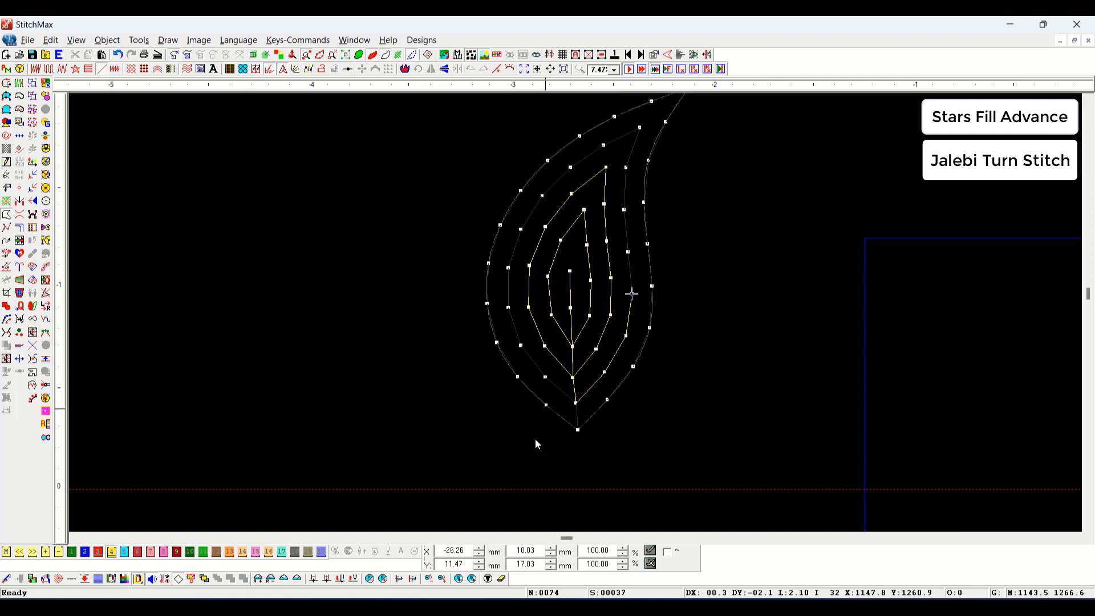
{"action": "key", "text": "Right"}
{"action": "key", "text": "Right"}
{"action": "key", "text": "Right"}
{"action": "key", "text": "Right"}
{"action": "key", "text": "Right"}
{"action": "key", "text": "Right"}
{"action": "key", "text": "Right"}
{"action": "key", "text": "Right"}
{"action": "key", "text": "Right"}
{"action": "key", "text": "Right"}
{"action": "key", "text": "Right"}
{"action": "key", "text": "Right"}
{"action": "key", "text": "Right"}
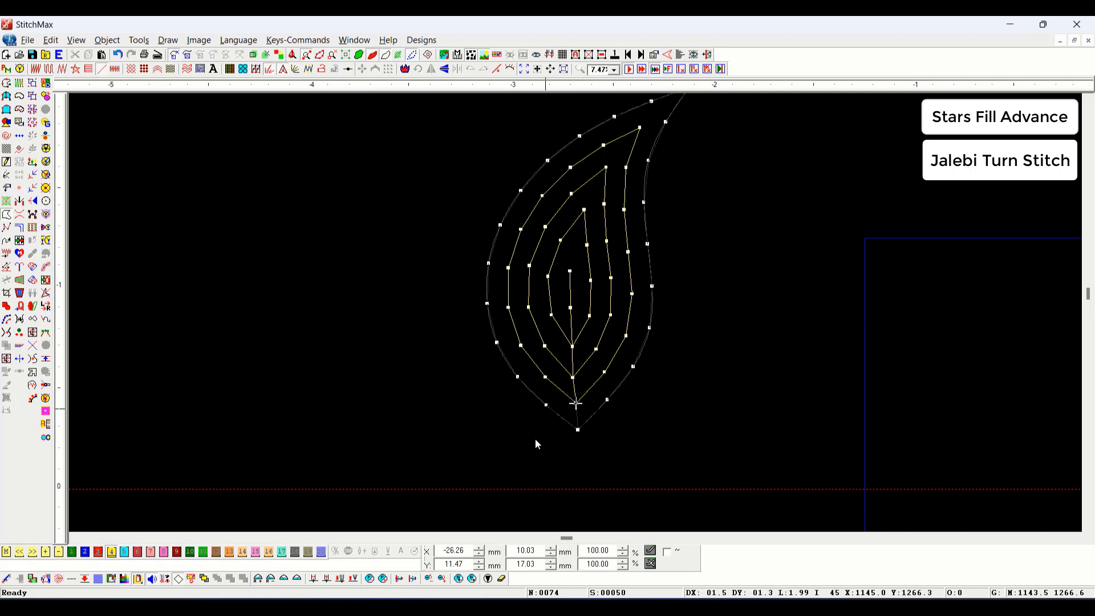
{"action": "key", "text": "Right"}
{"action": "key", "text": "Right"}
{"action": "key", "text": "Right"}
{"action": "key", "text": "Right"}
{"action": "key", "text": "Right"}
{"action": "key", "text": "Right"}
{"action": "key", "text": "Right"}
{"action": "key", "text": "Right"}
{"action": "key", "text": "Right"}
{"action": "key", "text": "Right"}
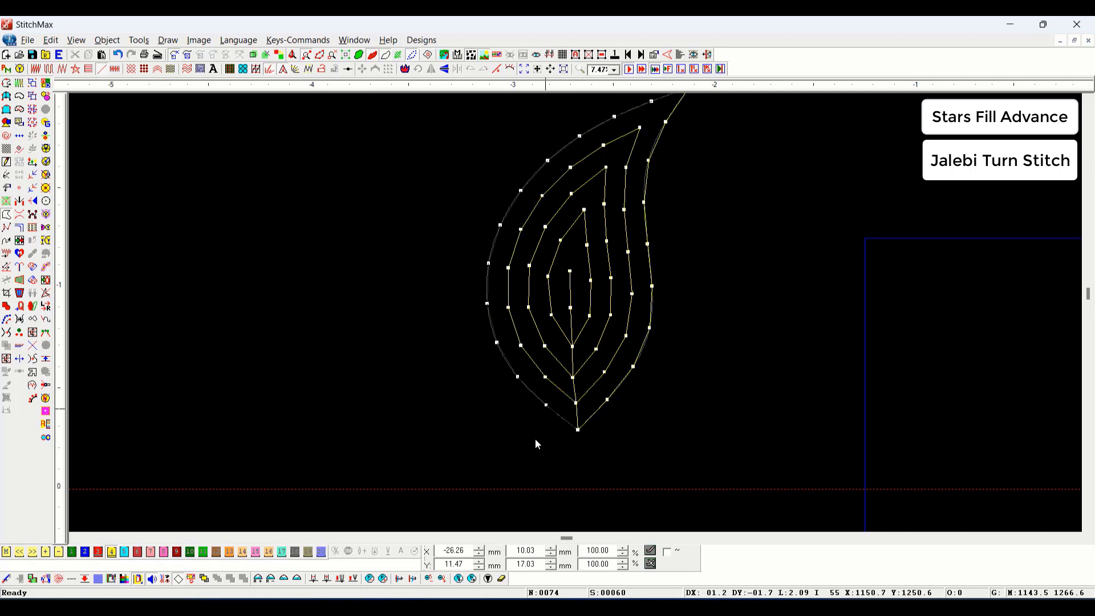
{"action": "key", "text": "Right"}
{"action": "key", "text": "Right"}
{"action": "key", "text": "Right"}
{"action": "key", "text": "Right"}
{"action": "key", "text": "Right"}
{"action": "key", "text": "Right"}
{"action": "key", "text": "Right"}
{"action": "key", "text": "Right"}
{"action": "key", "text": "Right"}
{"action": "key", "text": "Right"}
{"action": "key", "text": "Right"}
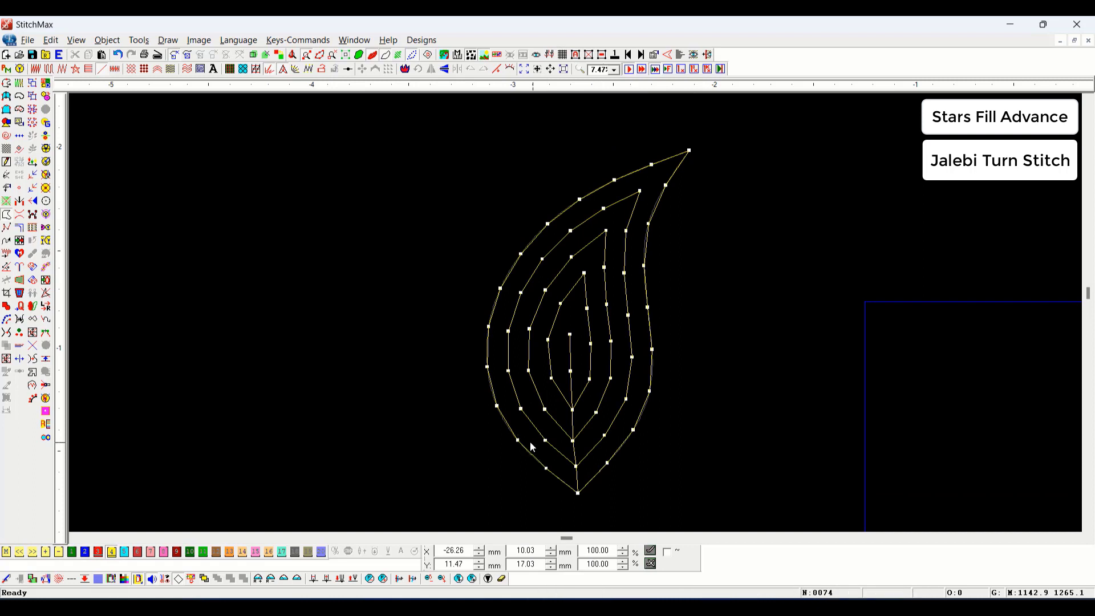
Step: Enable Jalebi Turn Stitch in the leaf's advanced Star/Plasma fill parameters and apply it
{"action": "double_click", "coordinate": [532, 366]}
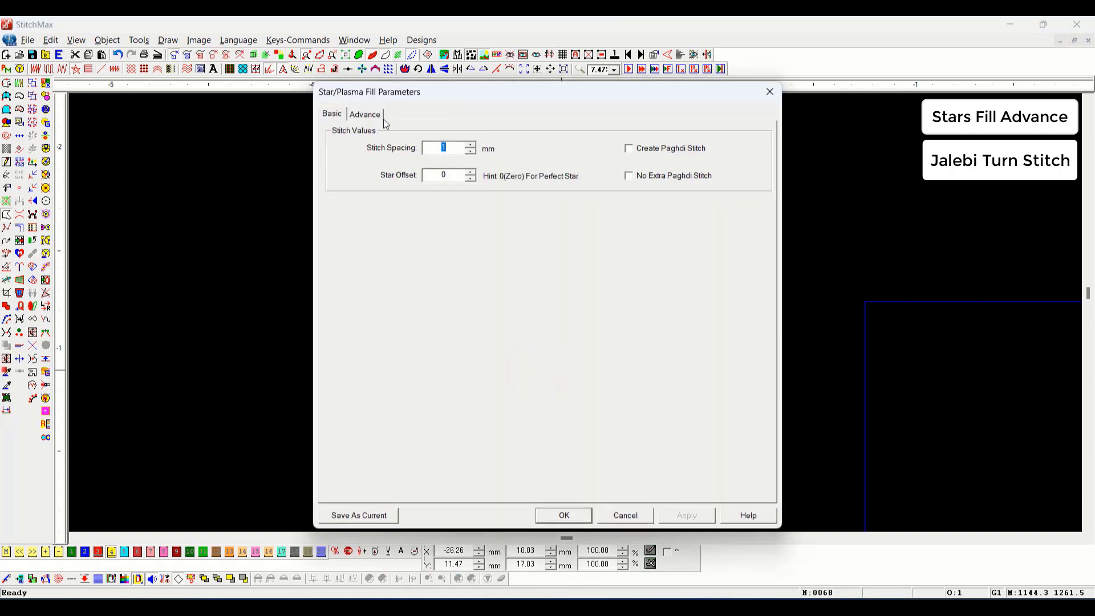
{"action": "left_click", "coordinate": [379, 116]}
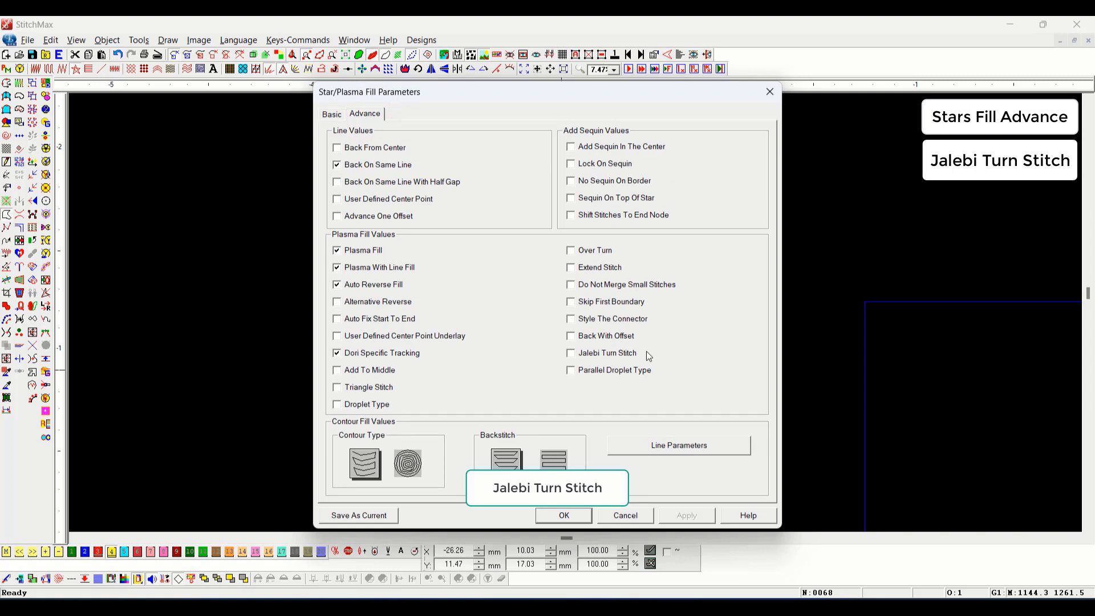
{"action": "left_click", "coordinate": [572, 354]}
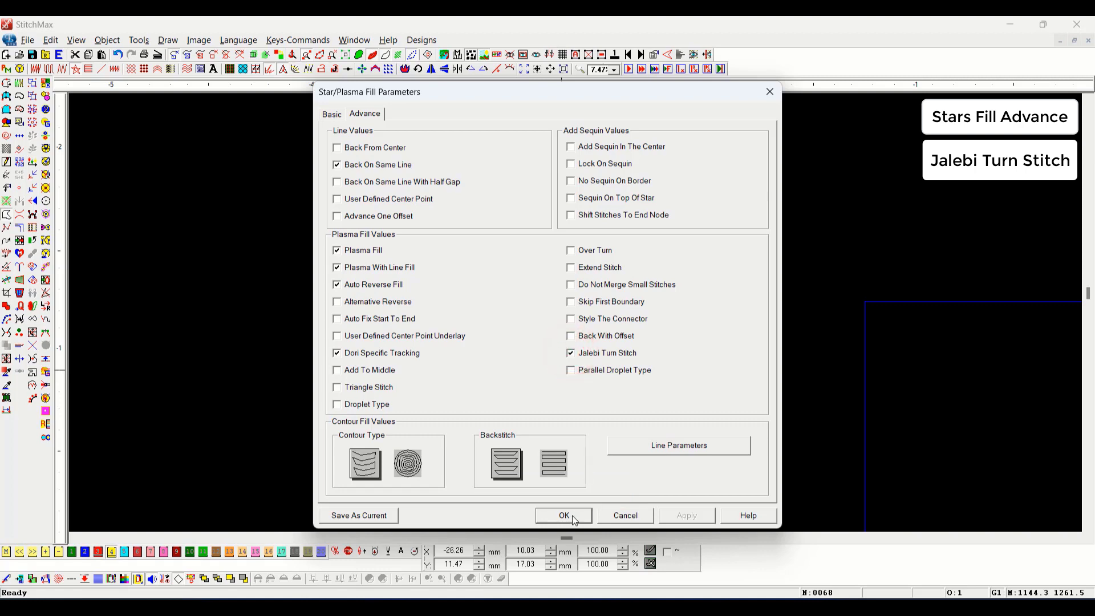
{"action": "left_click_drag", "start_coordinate": [645, 97], "coordinate": [323, 81]}
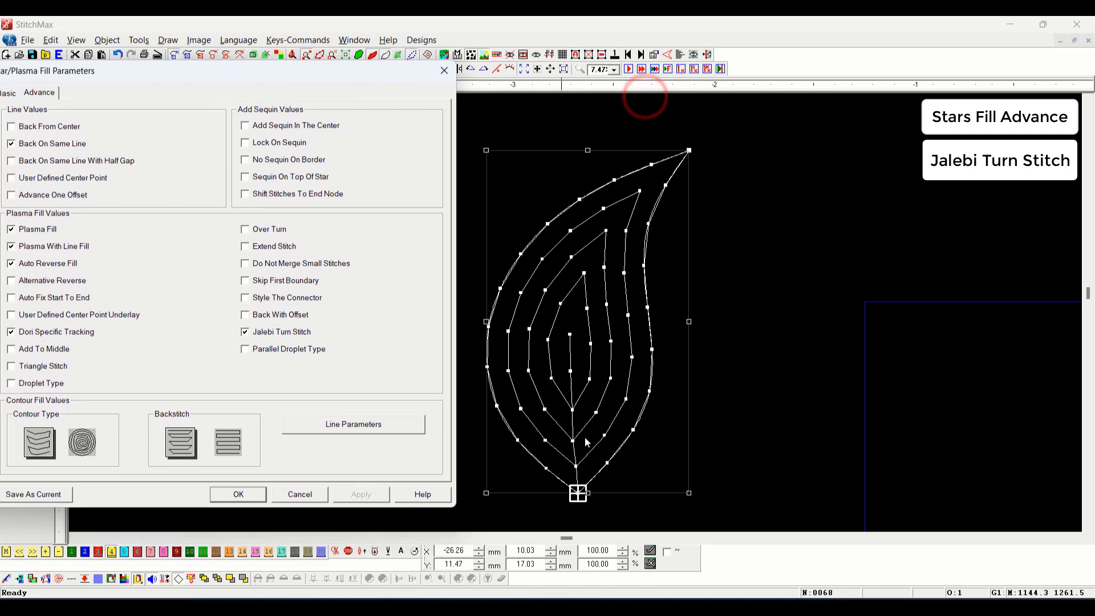
{"action": "left_click", "coordinate": [242, 492]}
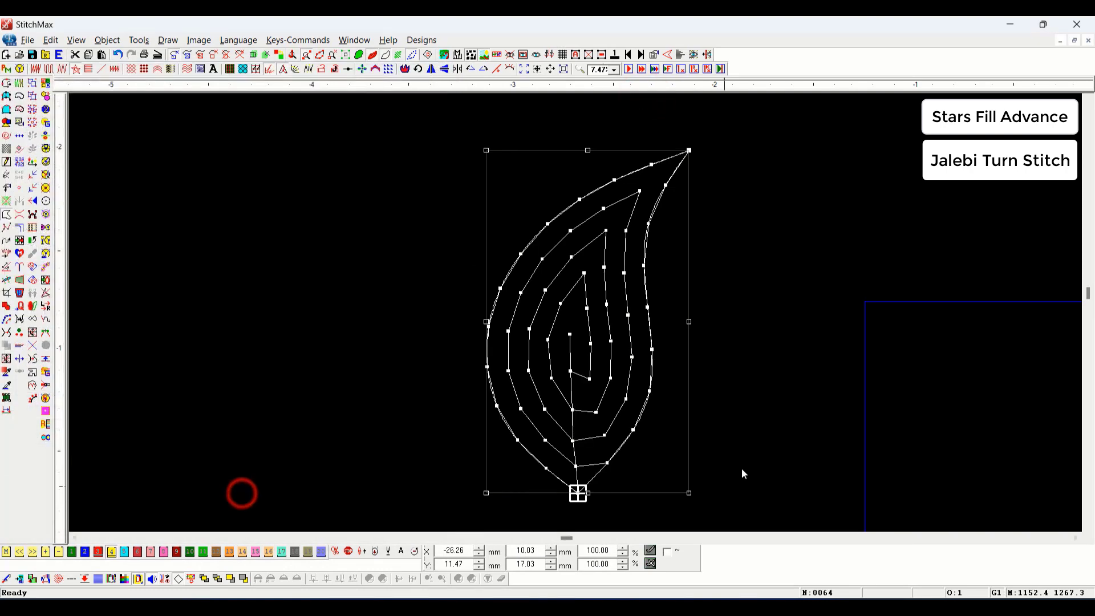
Step: Step through the leaf's stitches from the centre outward to examine how the Jalebi turns connect each contour
{"action": "left_click", "coordinate": [755, 452]}
{"action": "left_click", "coordinate": [570, 370]}
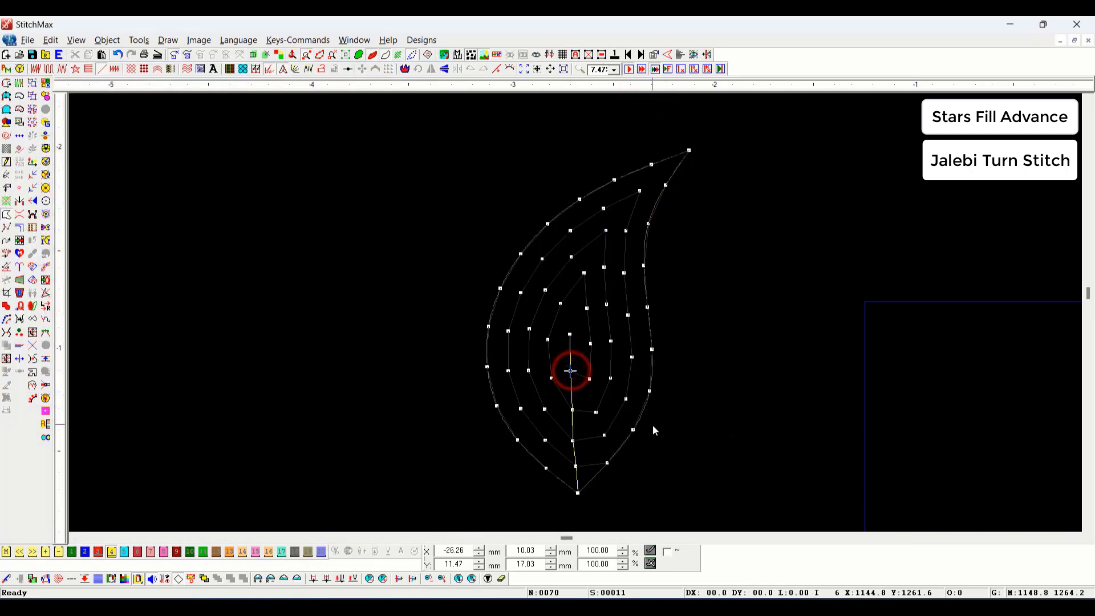
{"action": "key", "text": "BackSpace"}
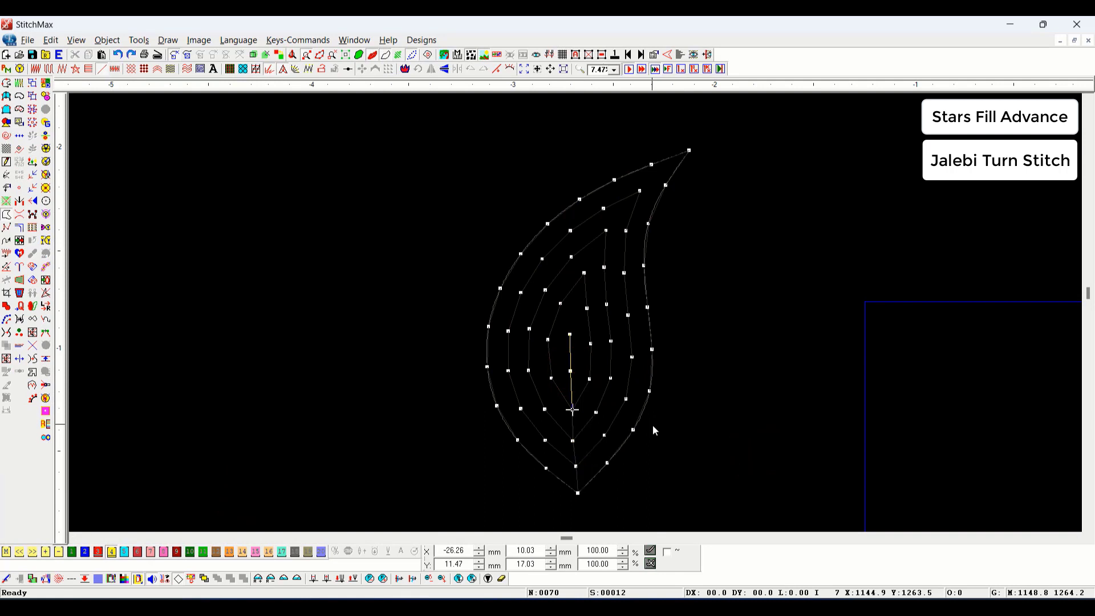
{"action": "key", "text": "Right"}
{"action": "key", "text": "Delete"}
{"action": "key", "text": "Left"}
{"action": "key", "text": "Right"}
{"action": "key", "text": "Right"}
{"action": "key", "text": "Right"}
{"action": "key", "text": "Right"}
{"action": "key", "text": "Right"}
{"action": "key", "text": "Right"}
{"action": "key", "text": "Right"}
{"action": "key", "text": "Right"}
{"action": "key", "text": "Right"}
{"action": "key", "text": "Right"}
{"action": "key", "text": "Right"}
{"action": "key", "text": "Right"}
{"action": "key", "text": "Right"}
{"action": "key", "text": "Right"}
{"action": "key", "text": "Right"}
{"action": "key", "text": "Right"}
{"action": "key", "text": "Right"}
{"action": "key", "text": "Right"}
{"action": "key", "text": "Right"}
{"action": "key", "text": "Right"}
{"action": "key", "text": "Right"}
{"action": "key", "text": "Right"}
{"action": "key", "text": "Right"}
{"action": "key", "text": "Right"}
{"action": "key", "text": "Right"}
{"action": "key", "text": "Right"}
{"action": "key", "text": "Right"}
{"action": "key", "text": "Right"}
{"action": "key", "text": "Right"}
{"action": "key", "text": "Right"}
{"action": "key", "text": "Right"}
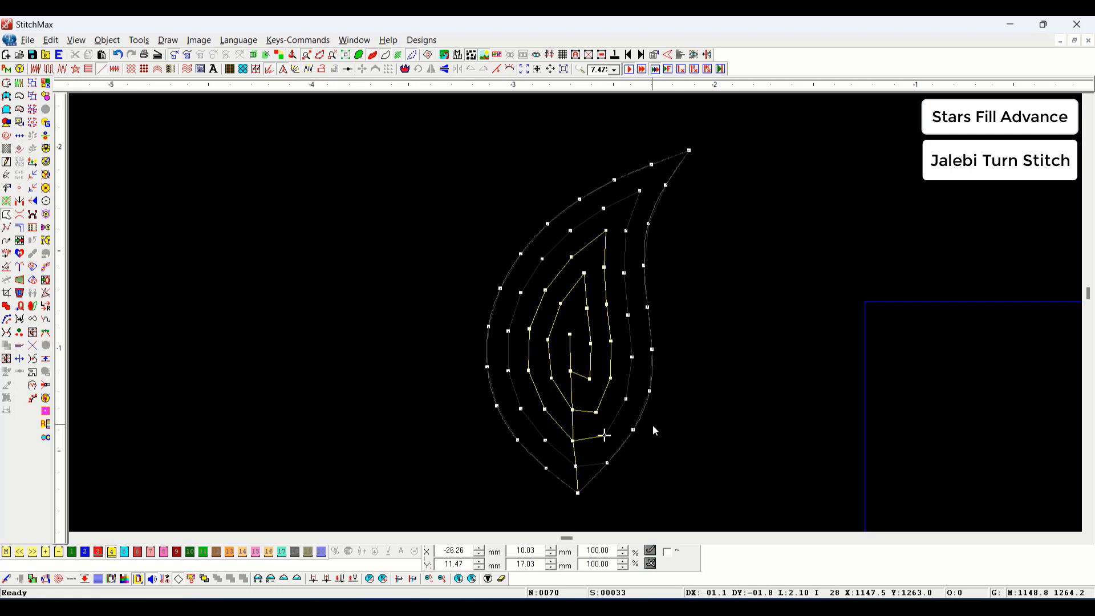
{"action": "key", "text": "Right"}
{"action": "key", "text": "Right"}
{"action": "key", "text": "Right"}
{"action": "key", "text": "Right"}
{"action": "key", "text": "Right"}
{"action": "key", "text": "Right"}
{"action": "key", "text": "Right"}
{"action": "key", "text": "Right"}
{"action": "key", "text": "Right"}
{"action": "key", "text": "Right"}
{"action": "key", "text": "Right"}
{"action": "key", "text": "Right"}
{"action": "key", "text": "Right"}
{"action": "key", "text": "Right"}
{"action": "key", "text": "Right"}
{"action": "key", "text": "Right"}
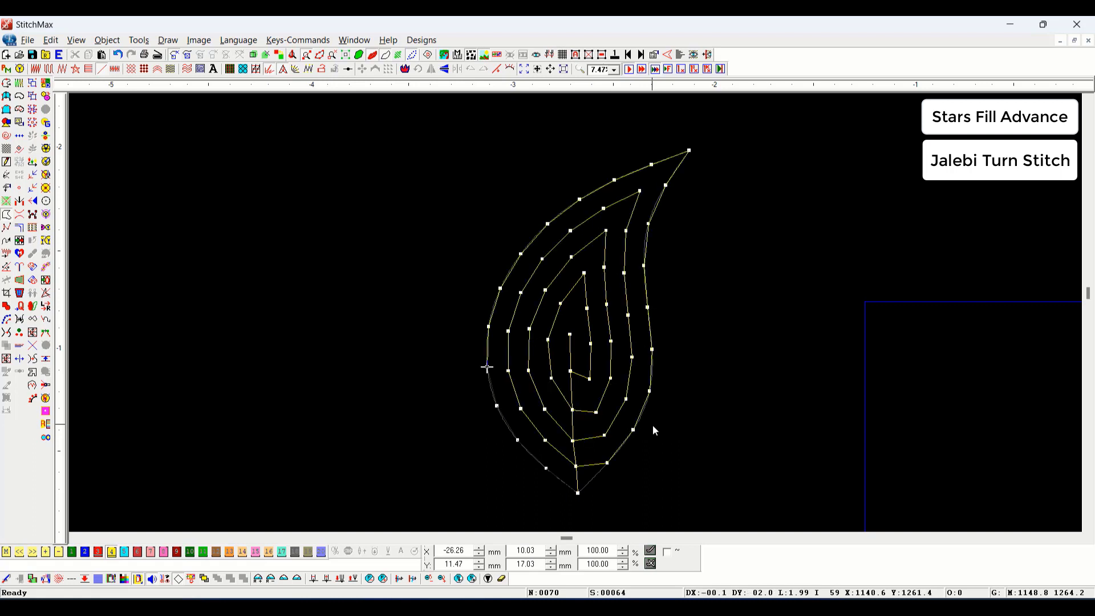
Step: Set the leaf fill's line stitch length to 1 mm and compare the result with the previous stitching
{"action": "scroll", "coordinate": [652, 425], "scroll_direction": "down", "scroll_amount": 2}
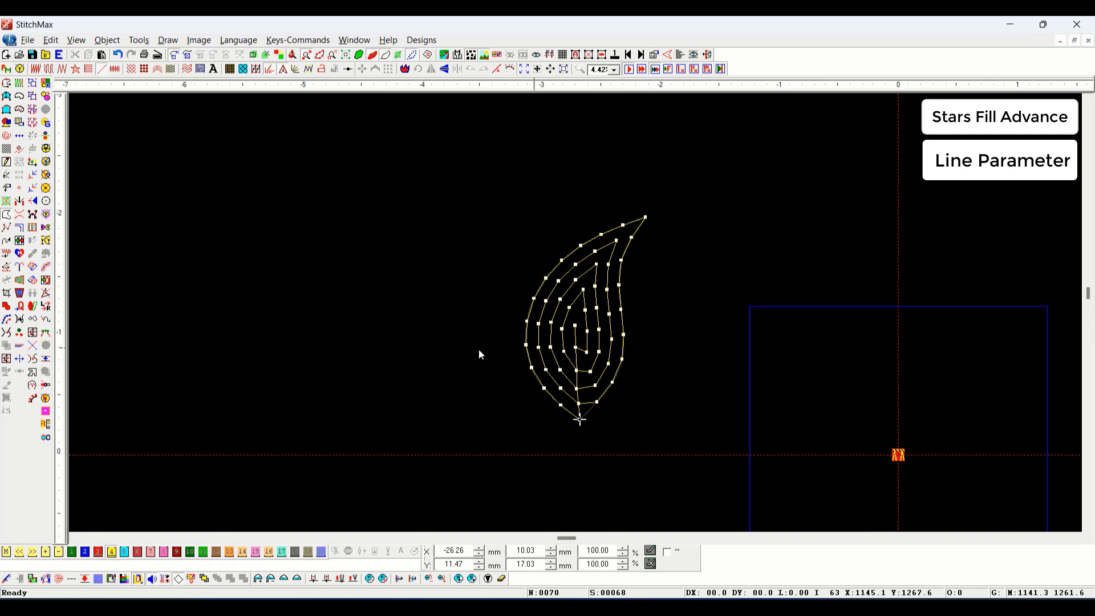
{"action": "left_click", "coordinate": [601, 389]}
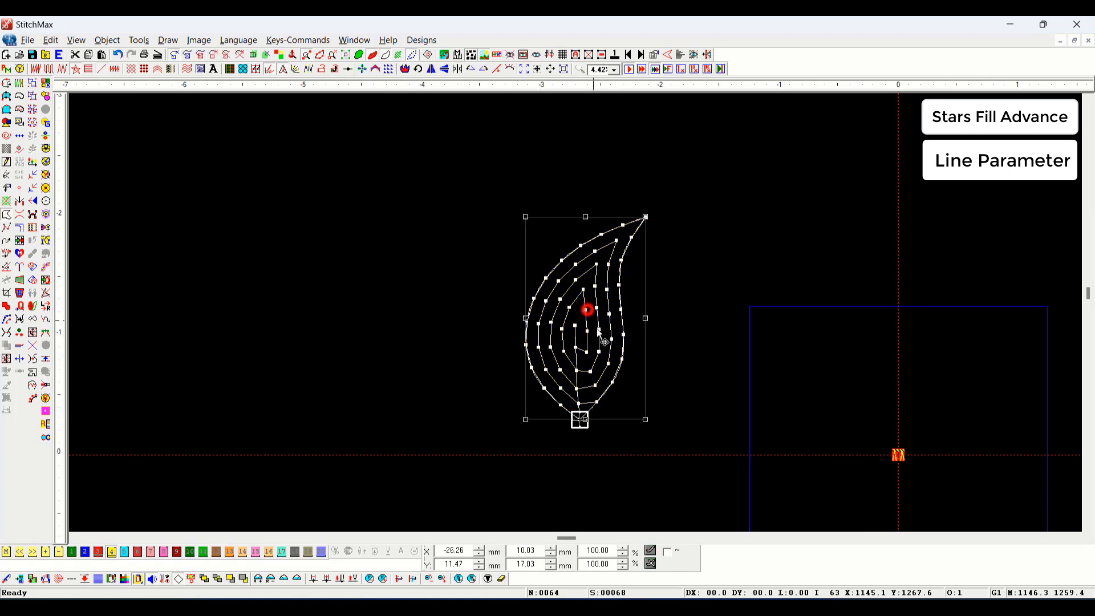
{"action": "double_click", "coordinate": [625, 381]}
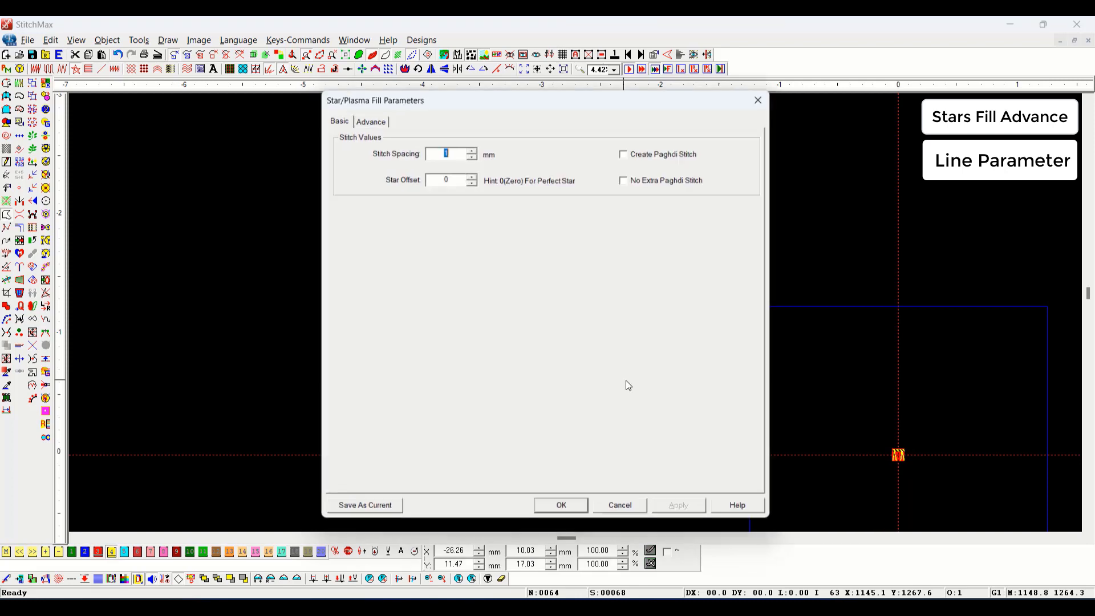
{"action": "left_click", "coordinate": [365, 114]}
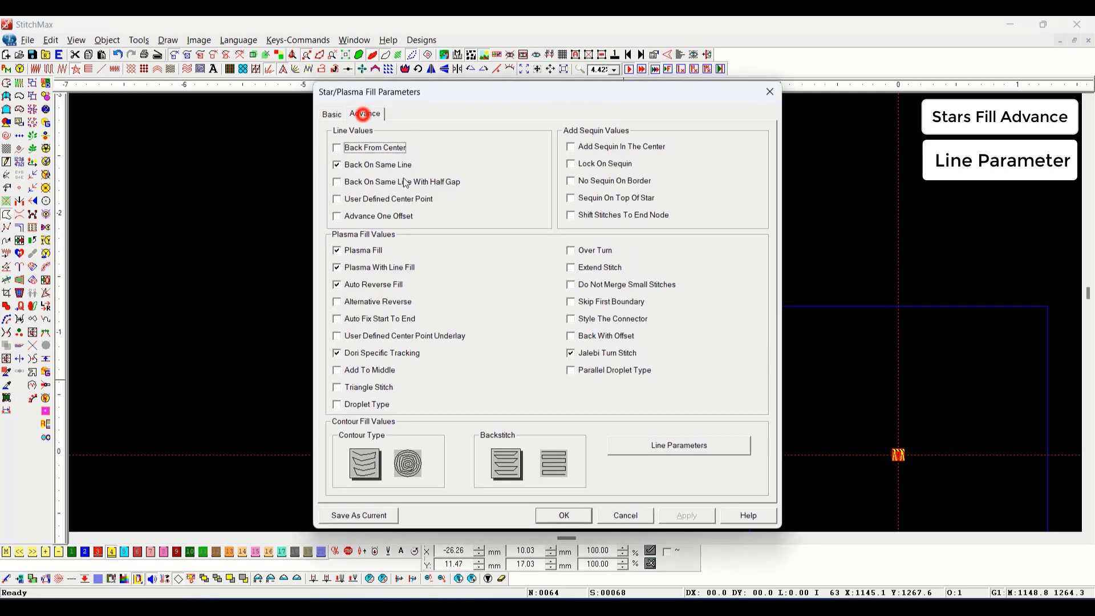
{"action": "left_click", "coordinate": [685, 451]}
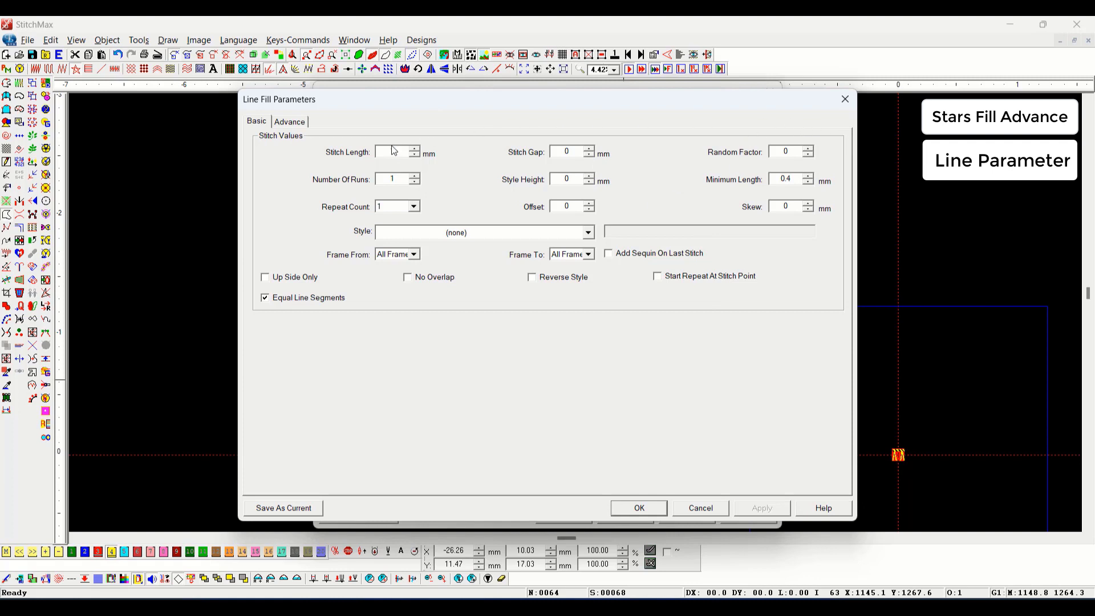
{"action": "left_click", "coordinate": [639, 508]}
{"action": "left_click", "coordinate": [563, 516]}
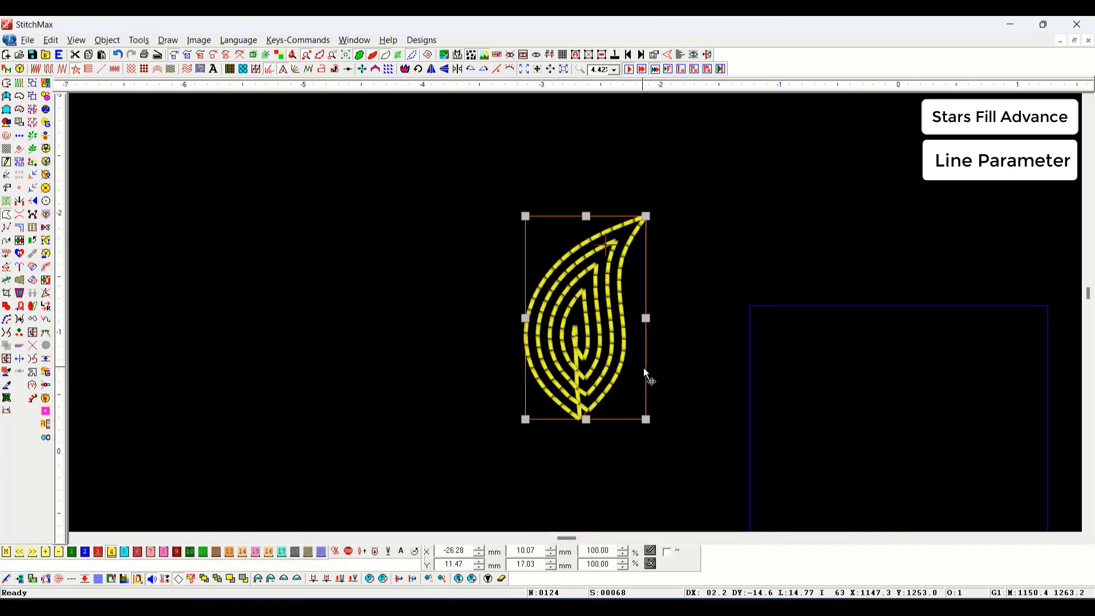
{"action": "key", "text": "ctrl+z"}
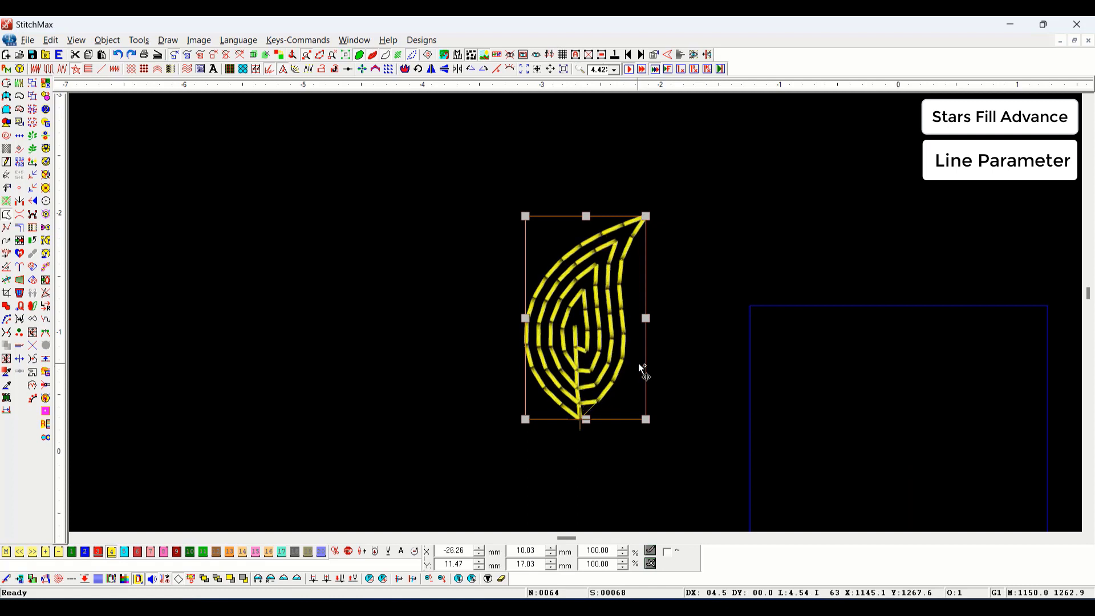
{"action": "key", "text": "ctrl+y"}
Step: Set the leaf fill's line style to Back Stitch in its Line Fill Parameters and apply it
{"action": "double_click", "coordinate": [626, 362]}
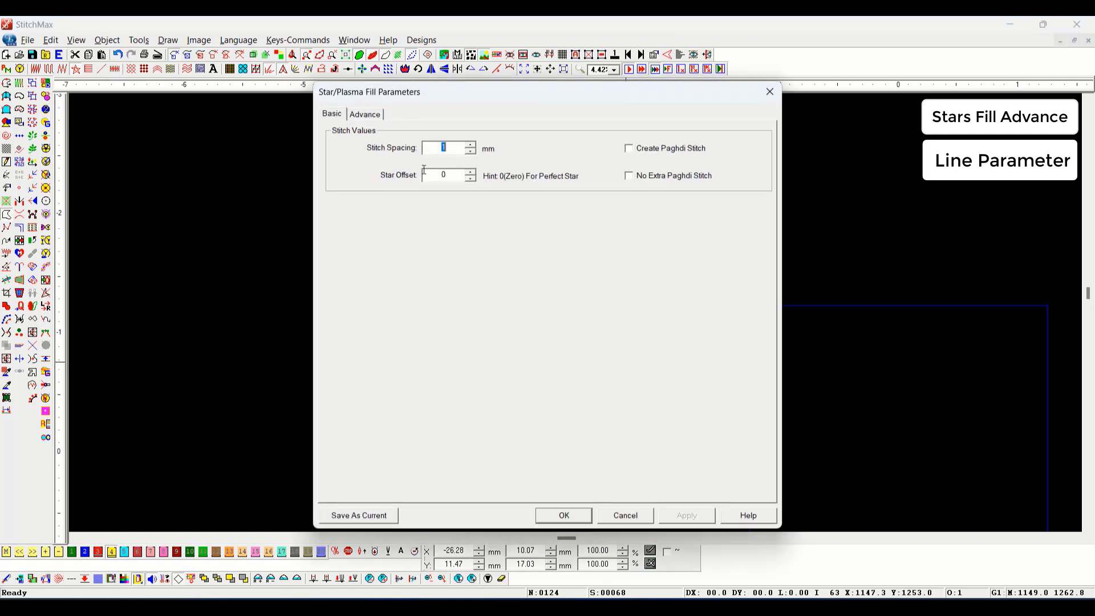
{"action": "left_click", "coordinate": [365, 114]}
{"action": "left_click", "coordinate": [658, 448]}
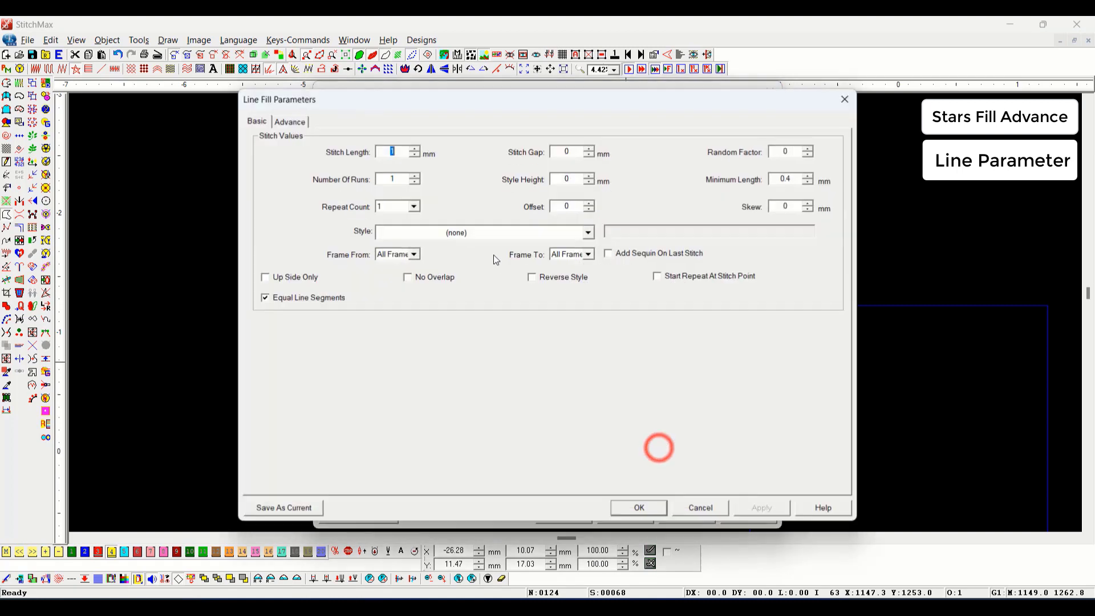
{"action": "left_click", "coordinate": [484, 231]}
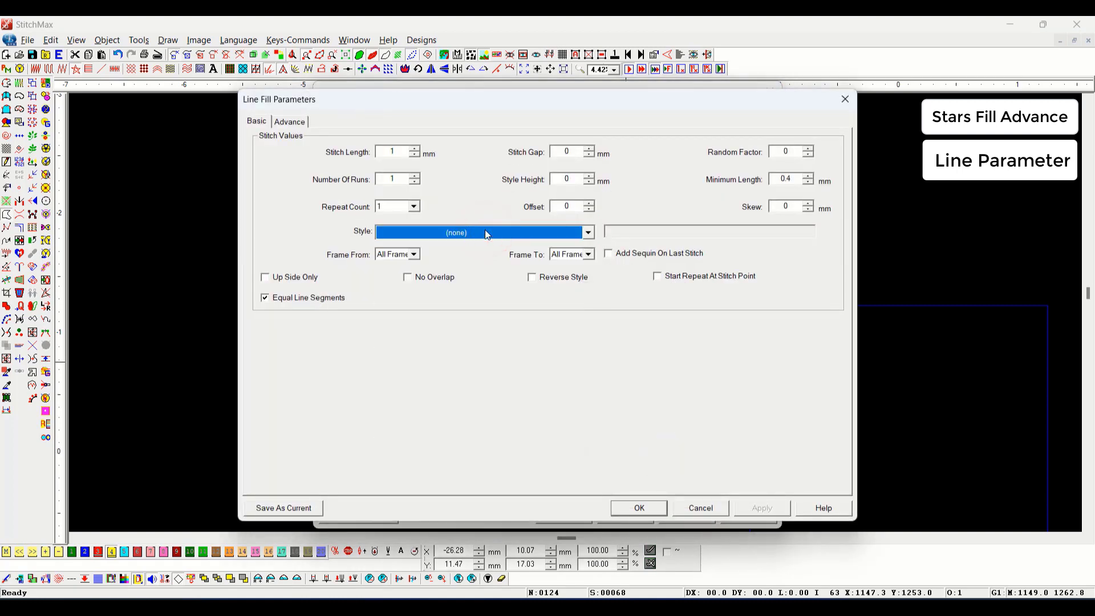
{"action": "scroll", "coordinate": [485, 231], "scroll_direction": "down", "scroll_amount": 1}
{"action": "key", "text": "Return"}
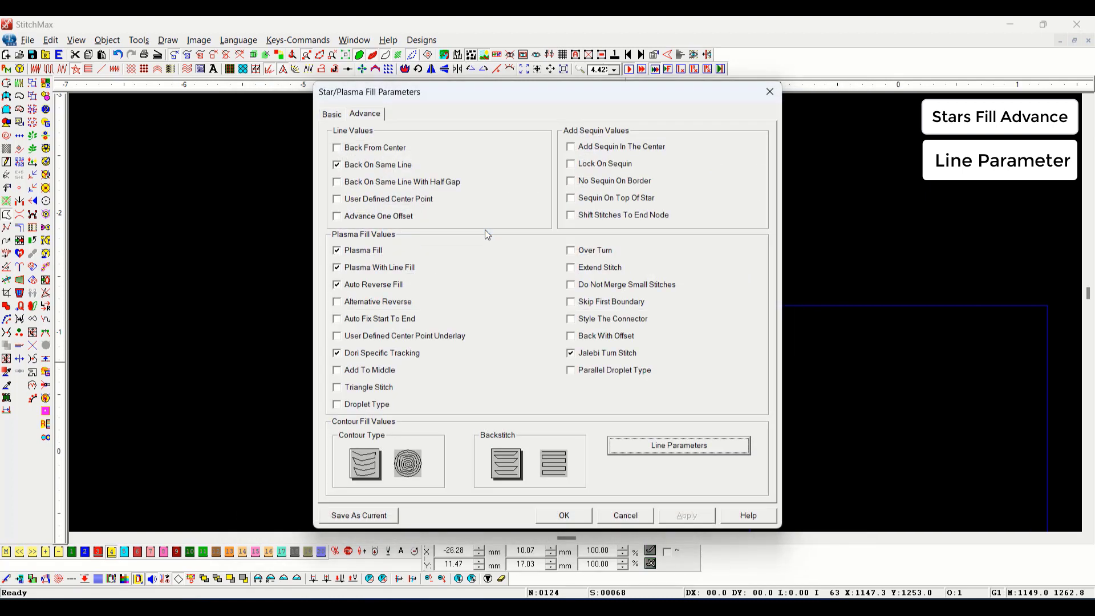
{"action": "key", "text": "Return"}
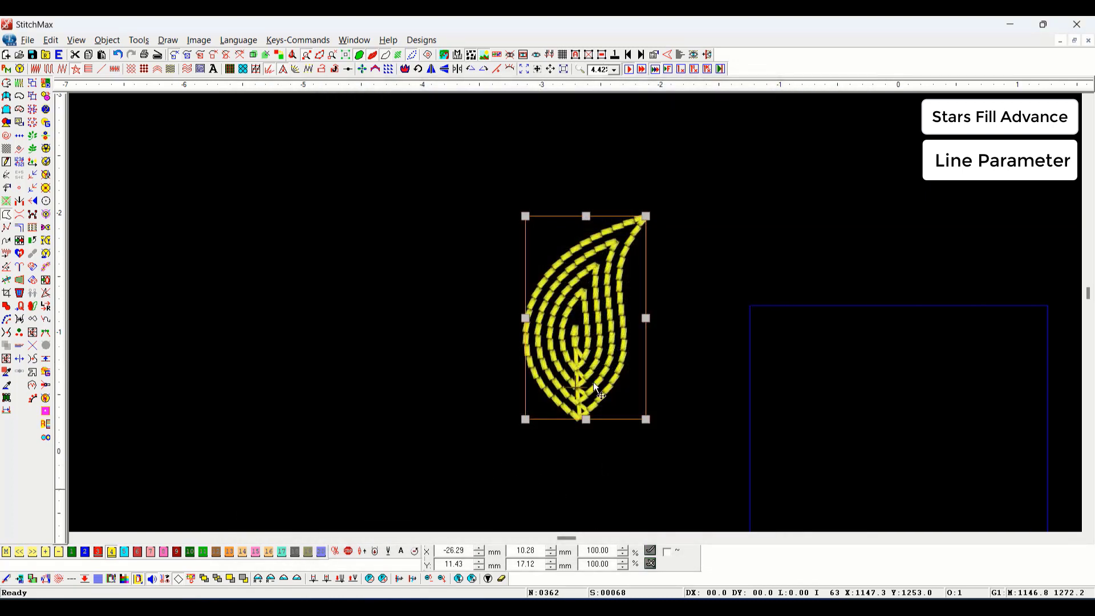
Step: Try a different, thicker line style on the leaf fill and undo the line parameter changes
{"action": "left_click_drag", "start_coordinate": [527, 235], "coordinate": [604, 397]}
{"action": "key", "text": "alt+Return"}
{"action": "key", "text": "ctrl+Tab"}
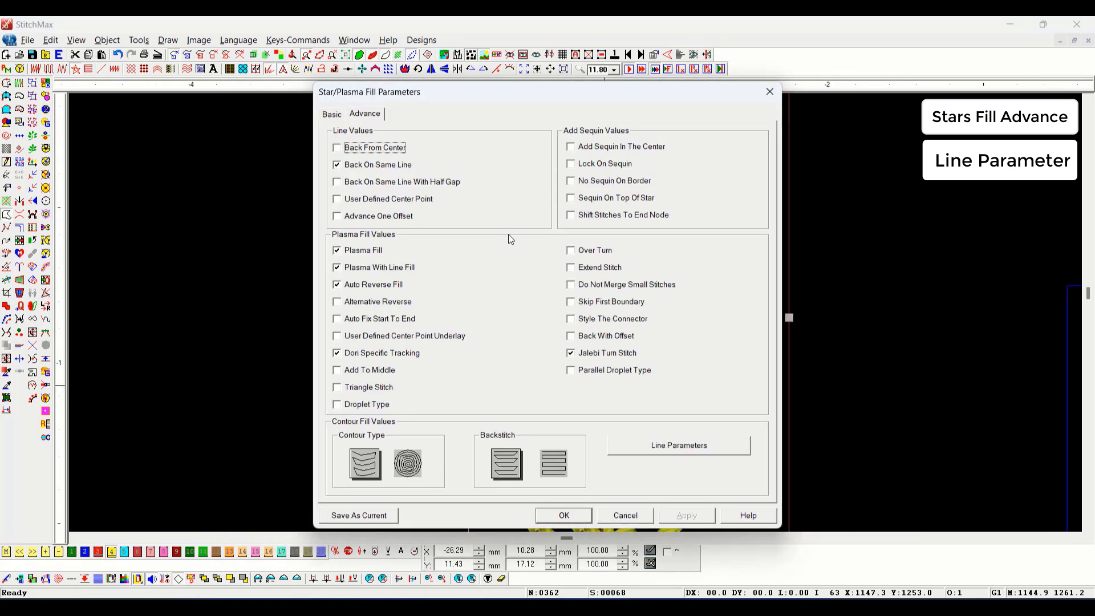
{"action": "left_click", "coordinate": [689, 449]}
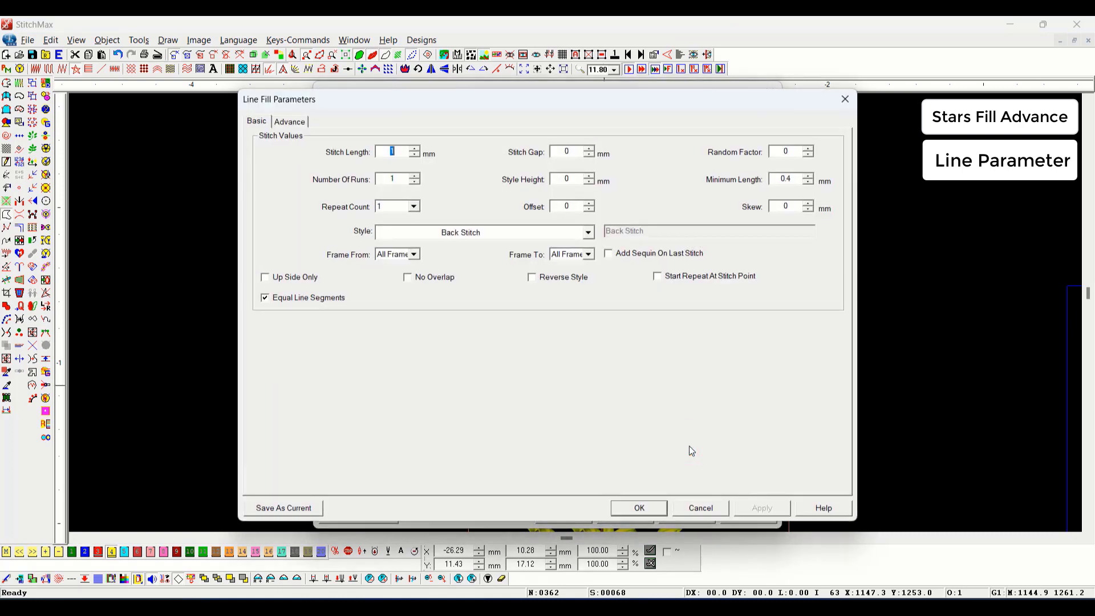
{"action": "key", "text": "Return"}
{"action": "key", "text": "Return"}
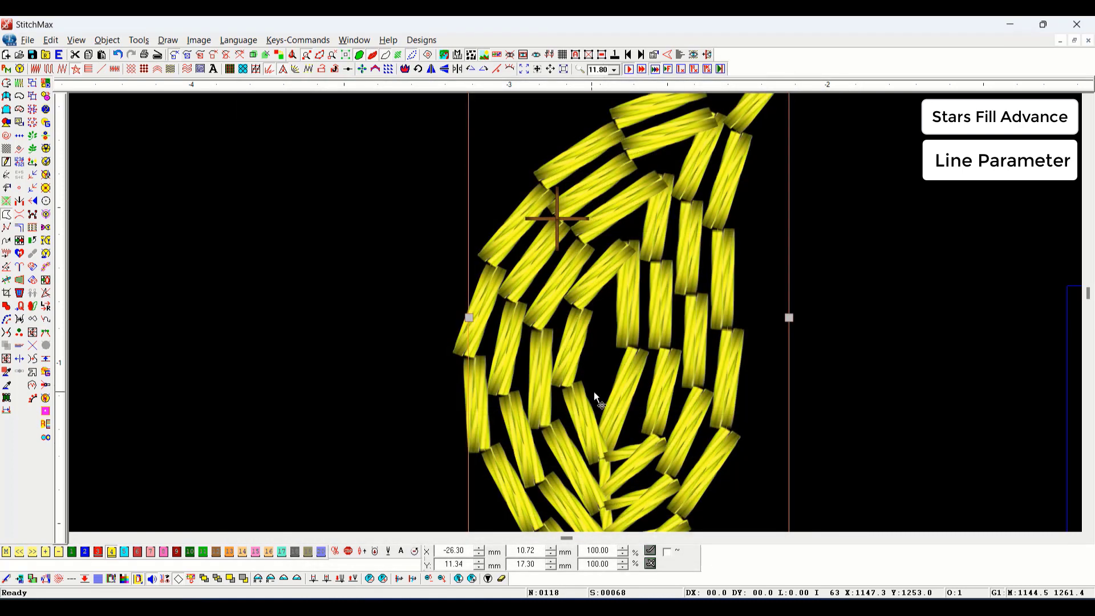
{"action": "scroll", "coordinate": [637, 347], "scroll_direction": "down", "scroll_amount": 2}
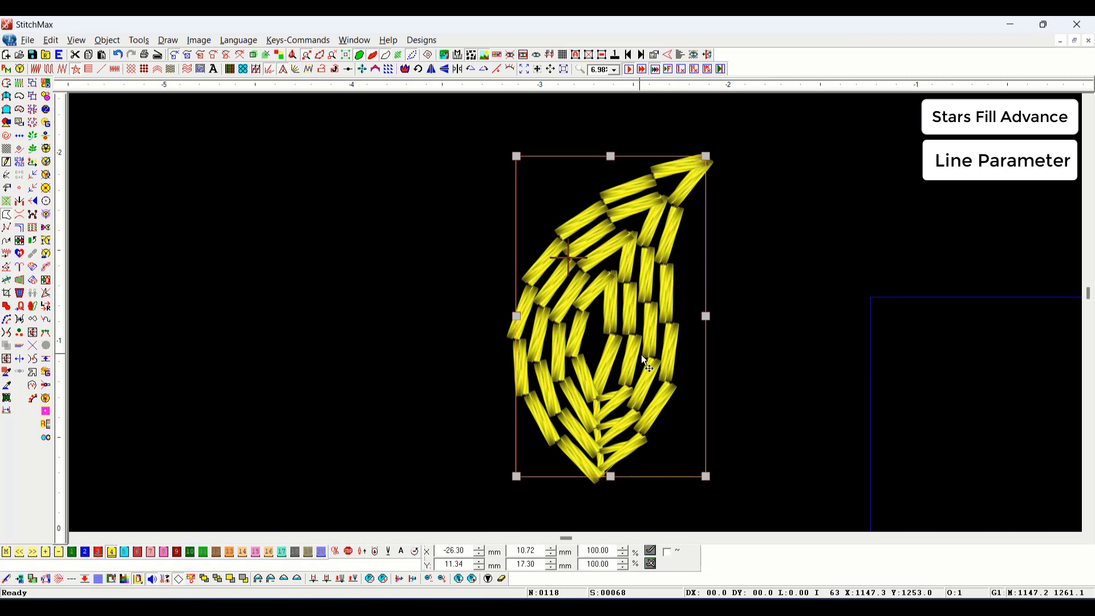
{"action": "scroll", "coordinate": [624, 350], "scroll_direction": "down", "scroll_amount": 2}
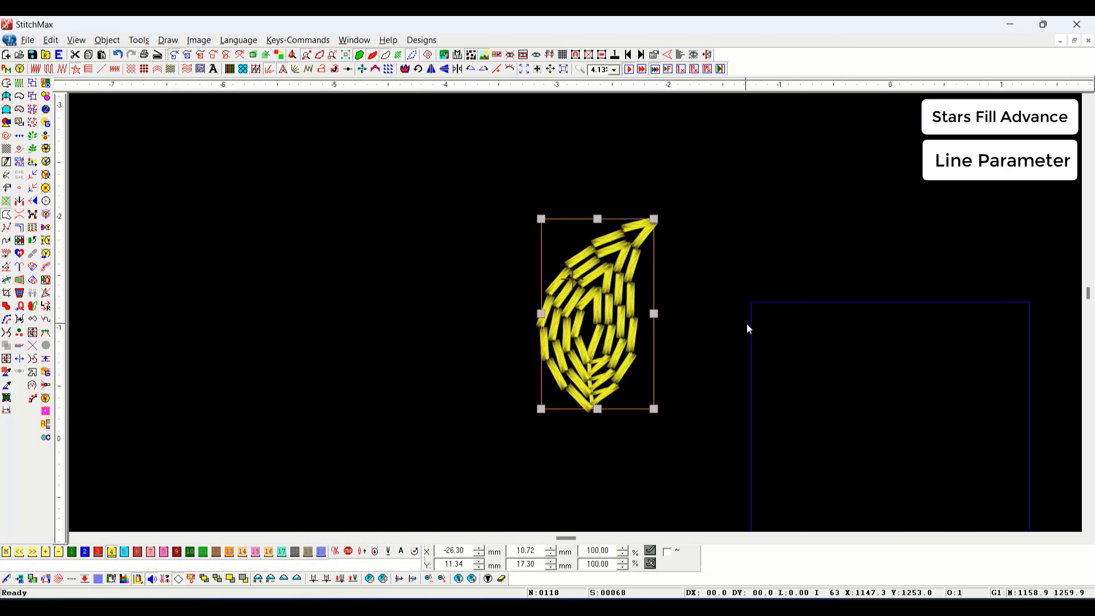
{"action": "key", "text": "ctrl+z"}
Step: Disable Jalebi Turn Stitch in the leaf's advanced Star/Plasma fill parameters and apply it
{"action": "left_click_drag", "start_coordinate": [581, 236], "coordinate": [625, 418]}
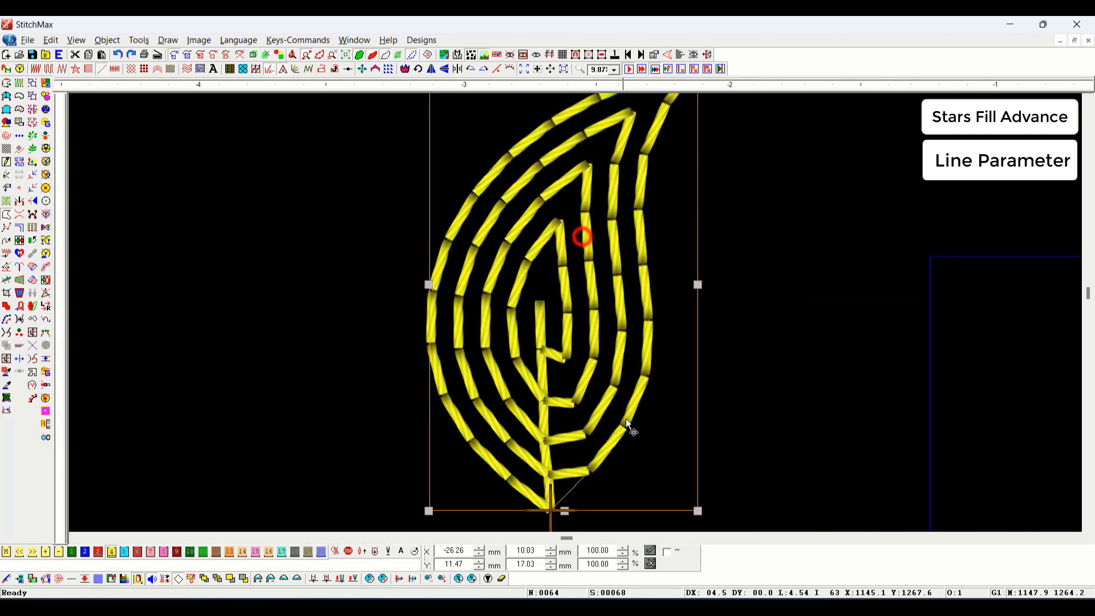
{"action": "key", "text": "alt+Return"}
{"action": "key", "text": "ctrl+Tab"}
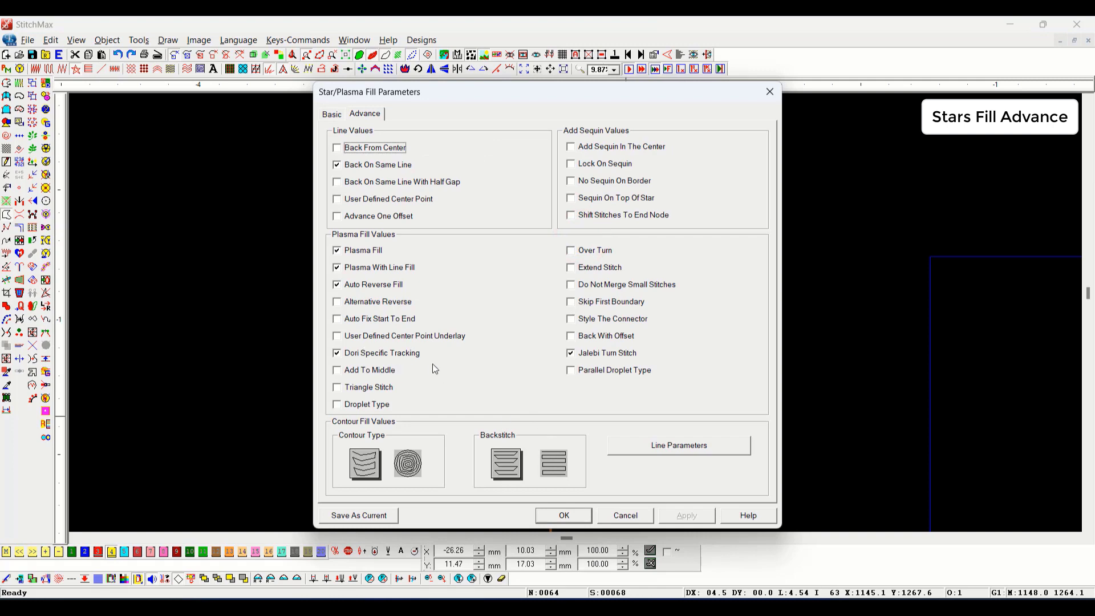
{"action": "left_click", "coordinate": [608, 353]}
{"action": "left_click", "coordinate": [561, 515]}
{"action": "left_click_drag", "start_coordinate": [606, 174], "coordinate": [687, 463]}
{"action": "scroll", "coordinate": [587, 391], "scroll_direction": "down", "scroll_amount": 3}
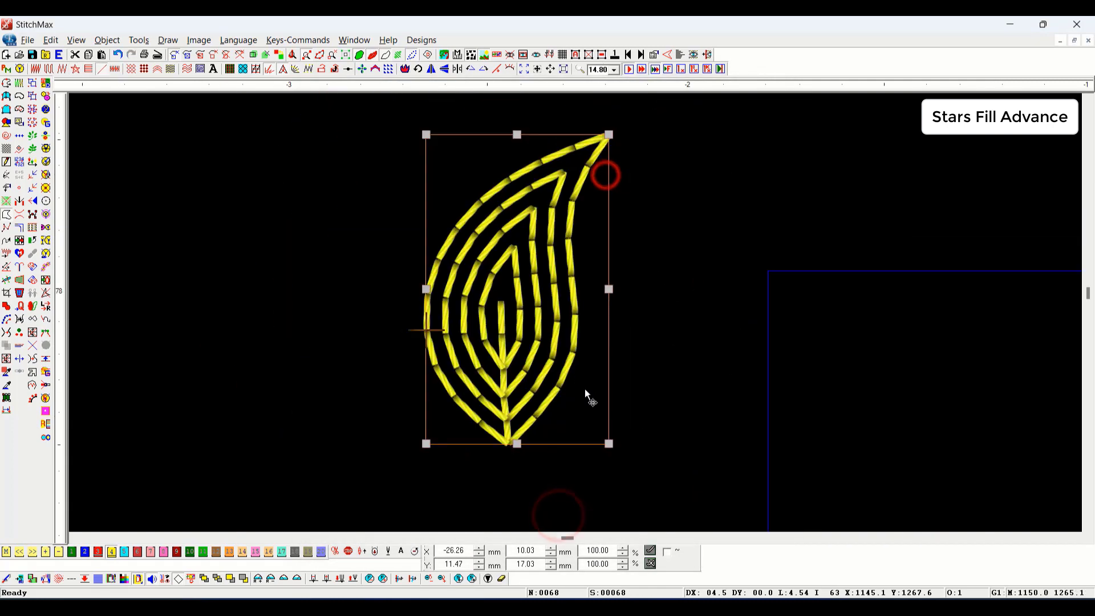
{"action": "left_click_drag", "start_coordinate": [520, 359], "coordinate": [781, 360]}
{"action": "scroll", "coordinate": [788, 373], "scroll_direction": "down", "scroll_amount": 1}
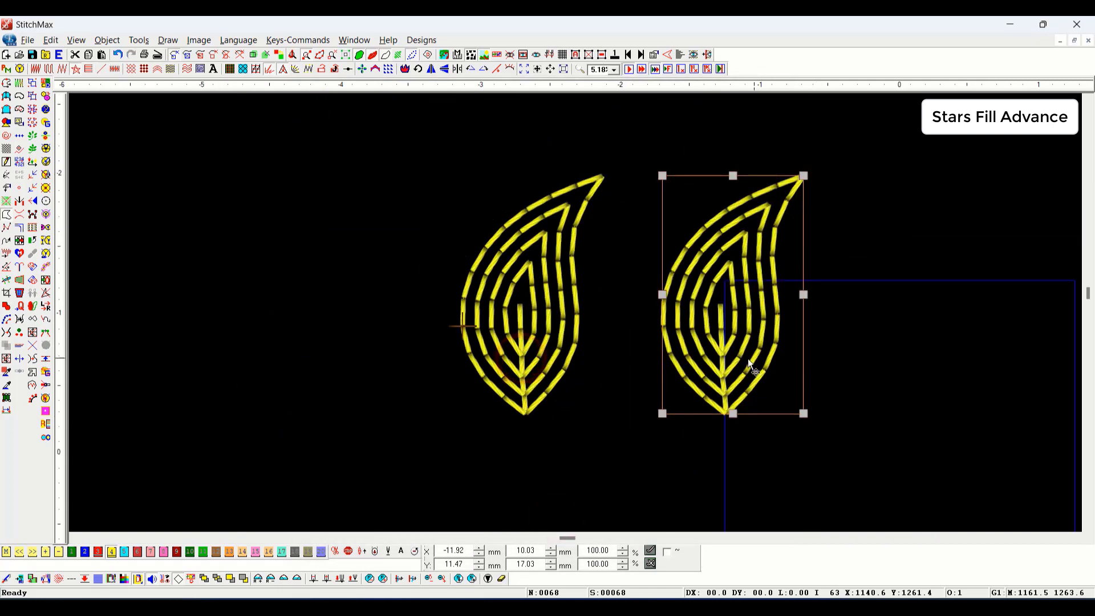
{"action": "key", "text": "Delete"}
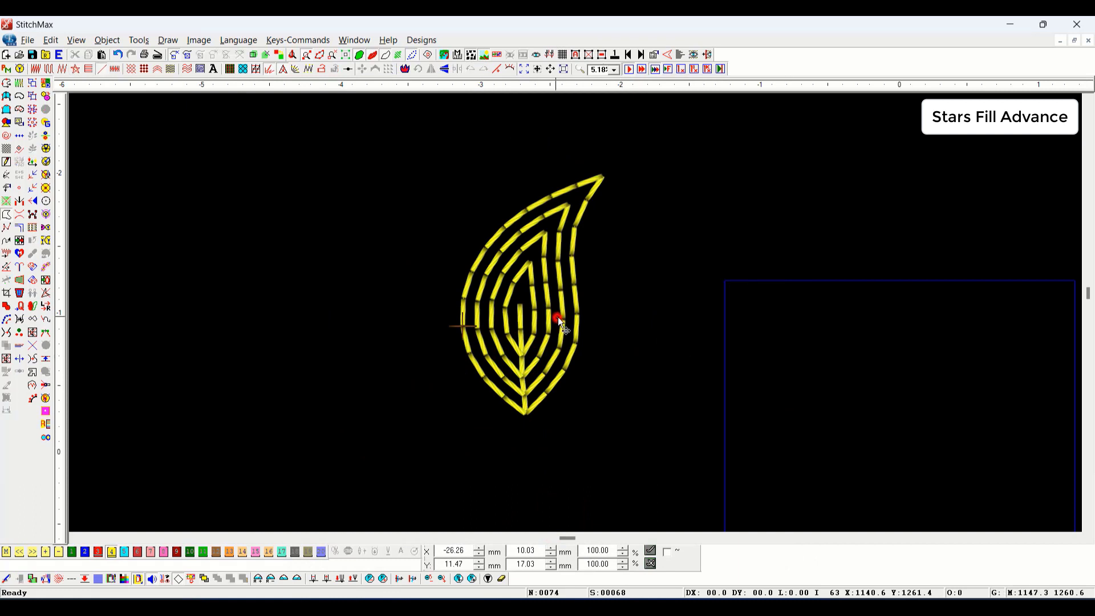
Step: Select the filled leaf, show it as plain stitch lines and check its stitch spacing in the Star/Plasma Fill Parameters
{"action": "left_click", "coordinate": [557, 317]}
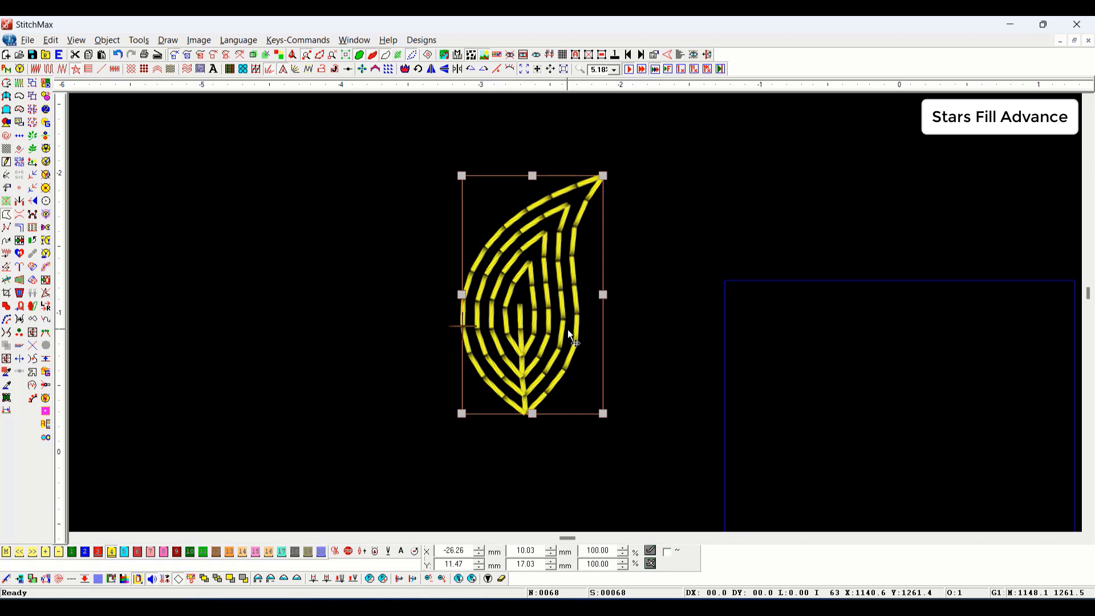
{"action": "left_click_drag", "start_coordinate": [628, 183], "coordinate": [490, 392]}
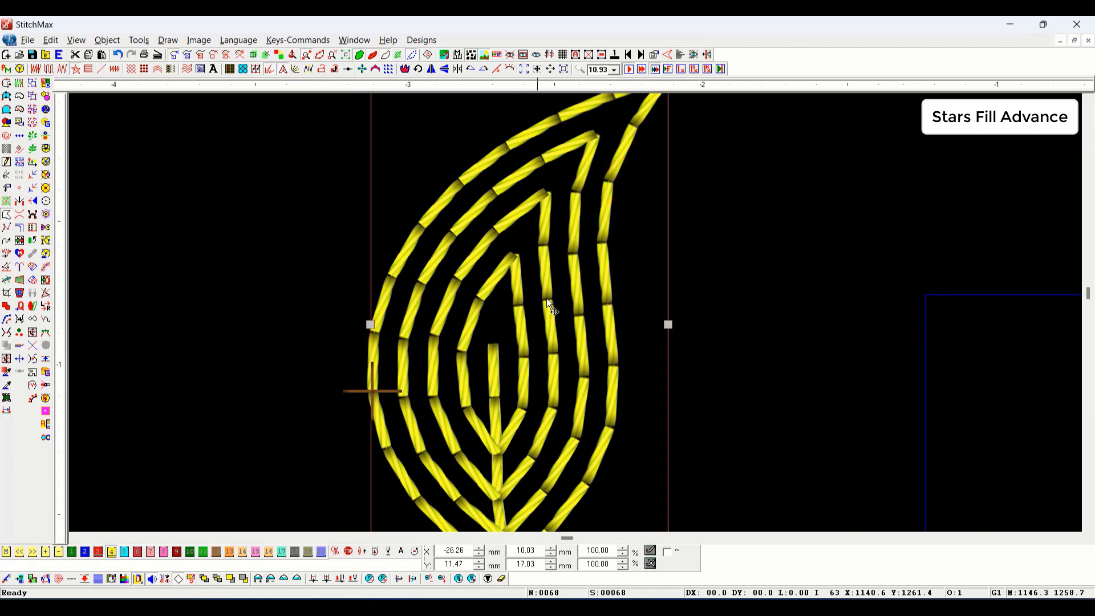
{"action": "key", "text": "t"}
{"action": "left_click_drag", "start_coordinate": [503, 245], "coordinate": [617, 439]}
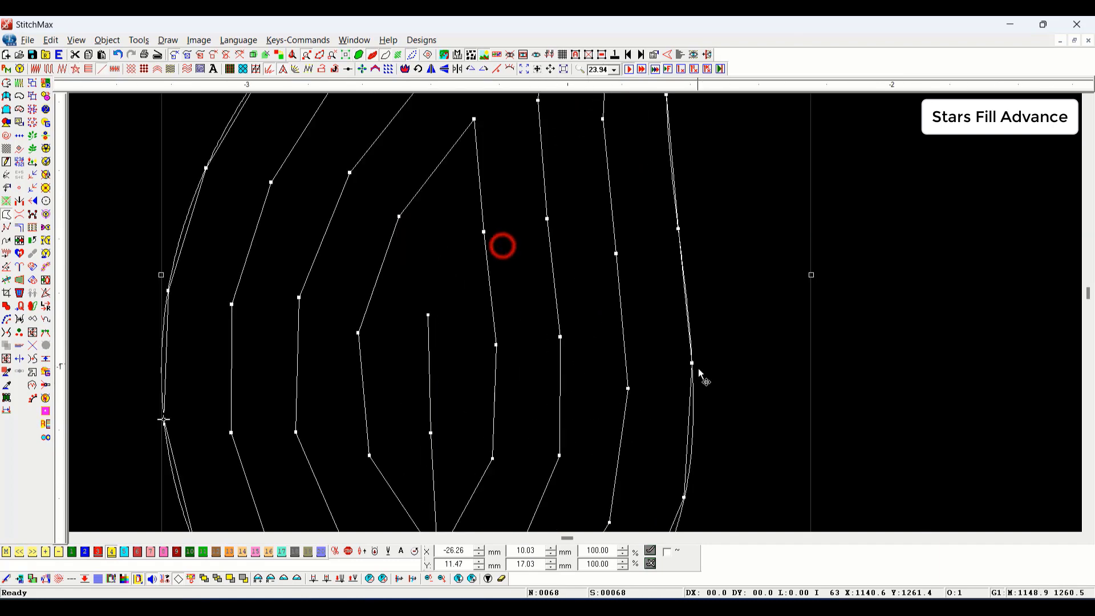
{"action": "key", "text": "alt+Return"}
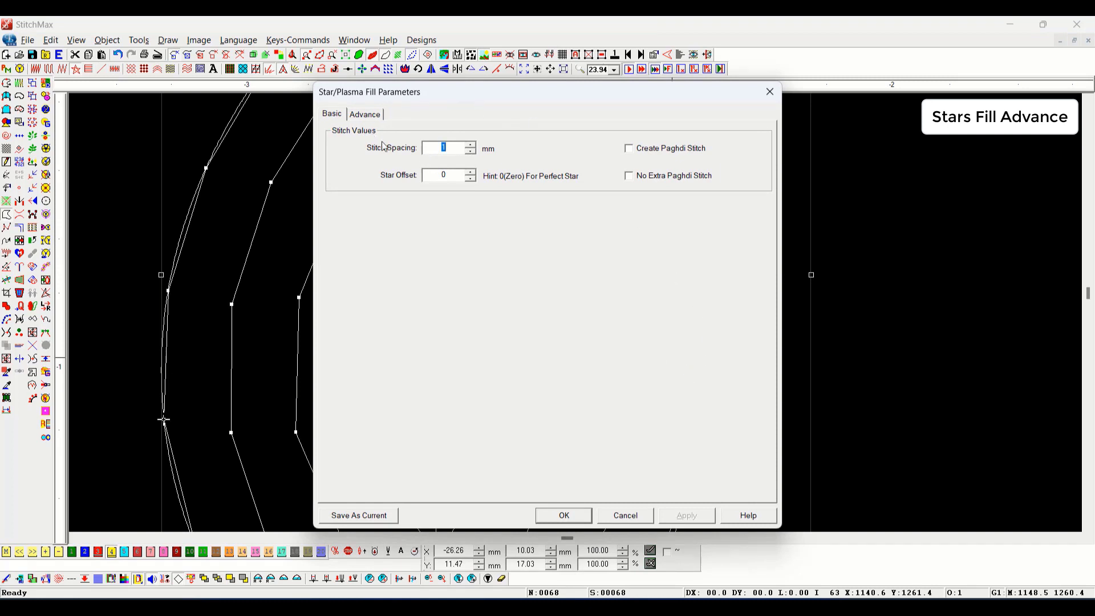
{"action": "left_click_drag", "start_coordinate": [480, 97], "coordinate": [781, 108]}
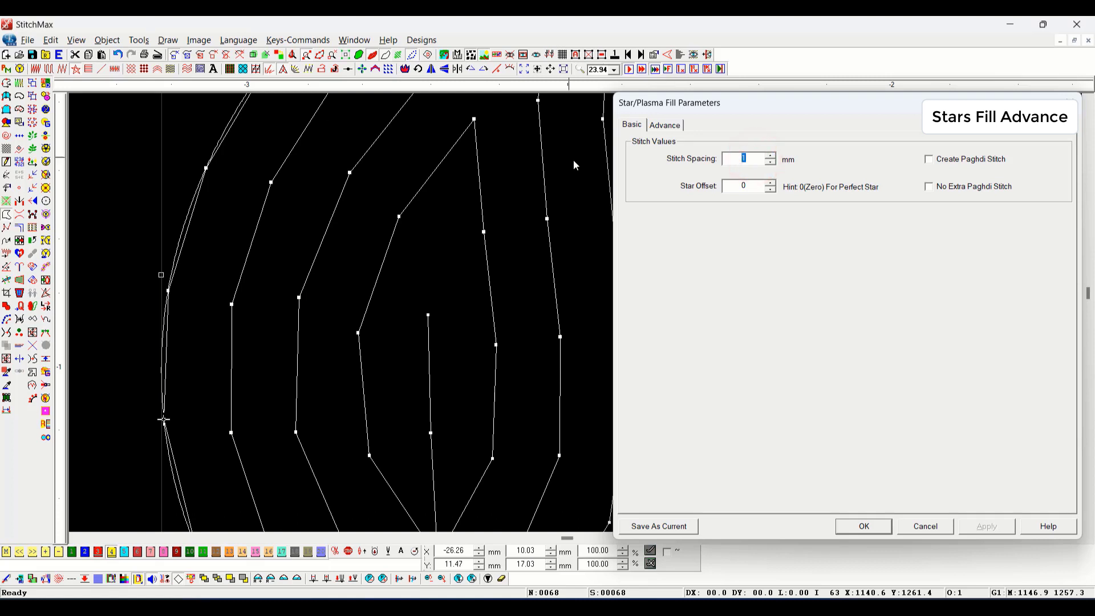
{"action": "key", "text": "Return"}
Step: Measure the distance between the two innermost adjacent stitch lines of the leaf fill
{"action": "key", "text": "m"}
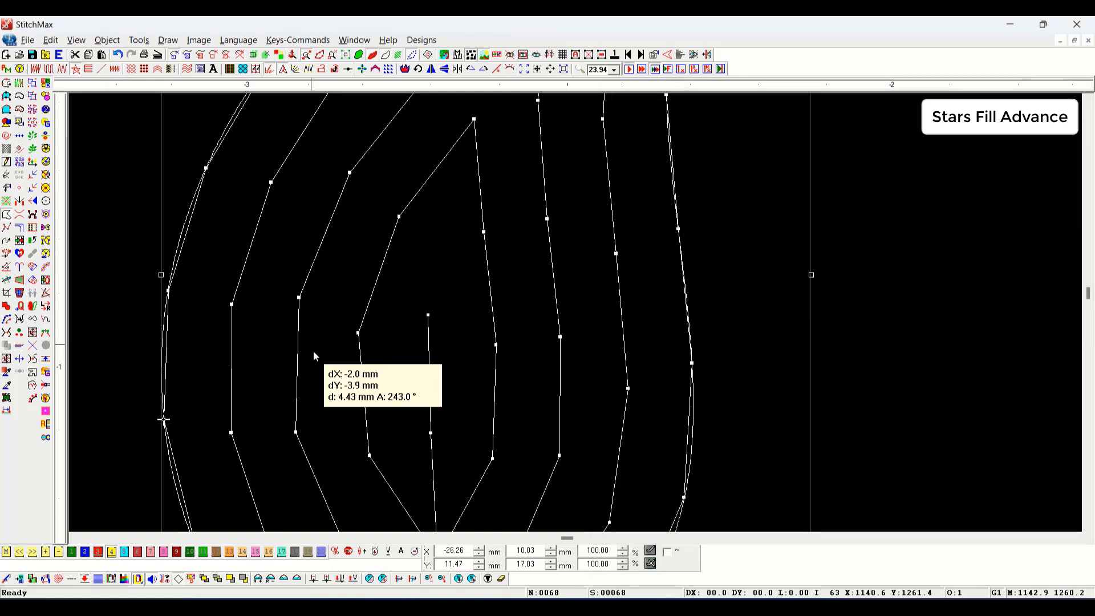
{"action": "left_click", "coordinate": [358, 334]}
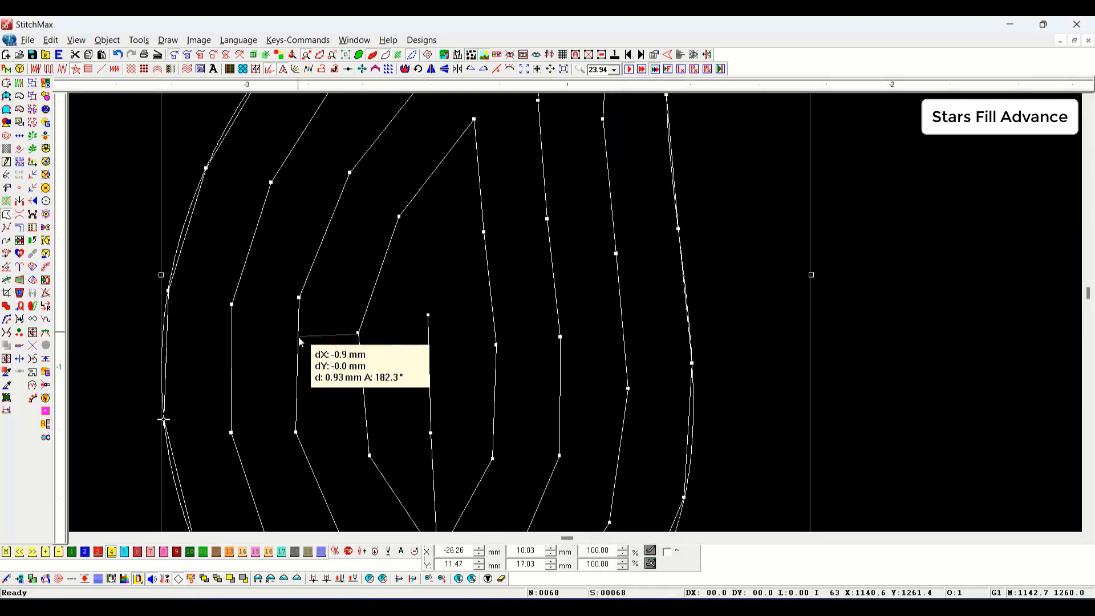
{"action": "key", "text": "Escape"}
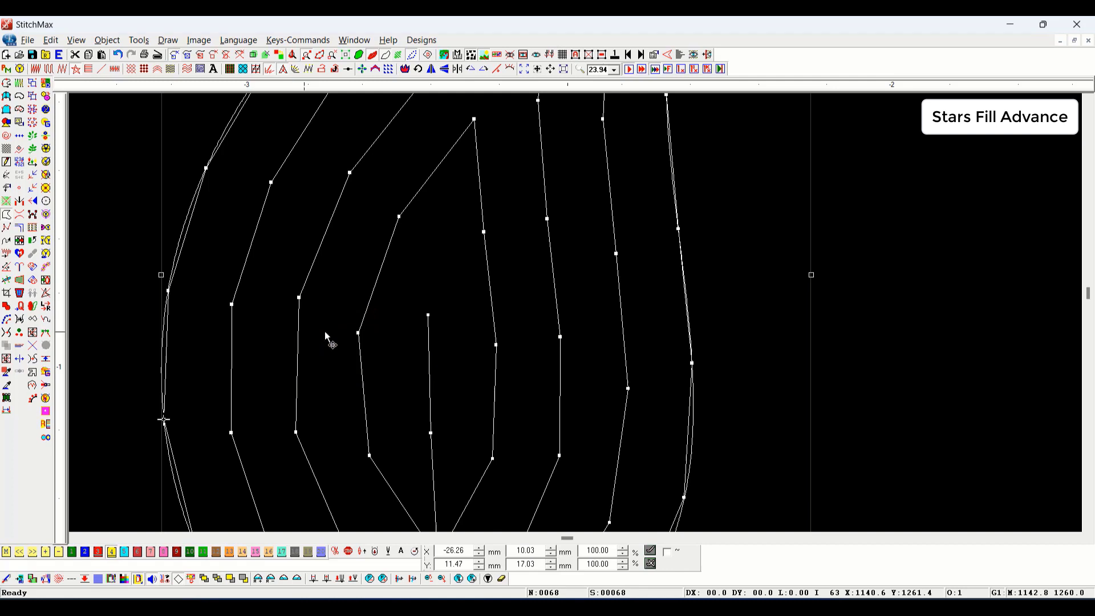
Step: Set the leaf fill's stitch spacing to 2 mm in the Star/Plasma Fill Parameters and apply it
{"action": "double_click", "coordinate": [364, 323]}
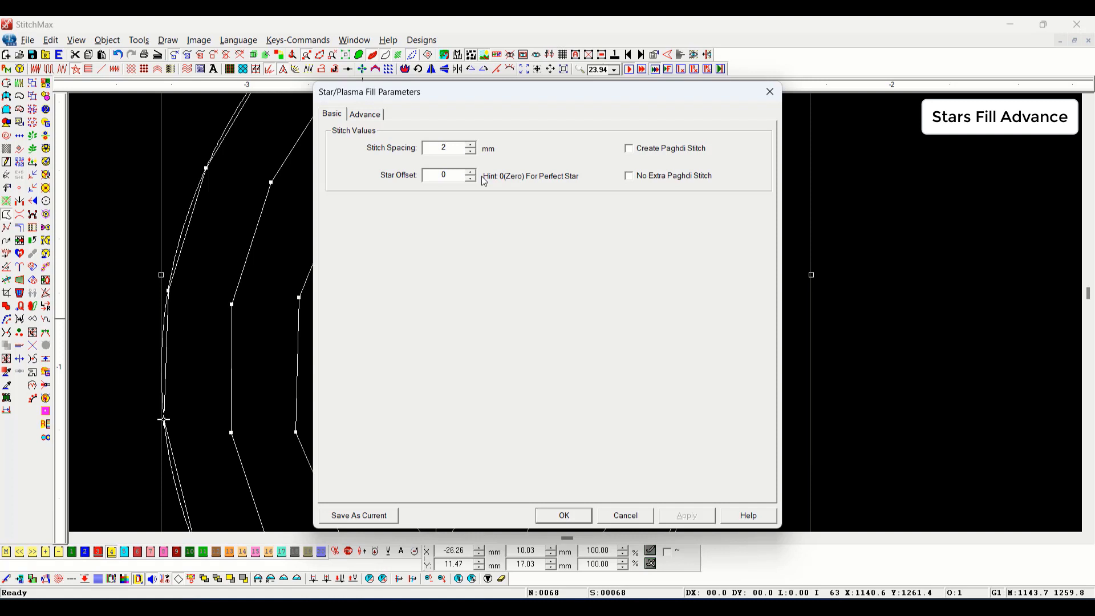
{"action": "left_click_drag", "start_coordinate": [428, 93], "coordinate": [760, 72]}
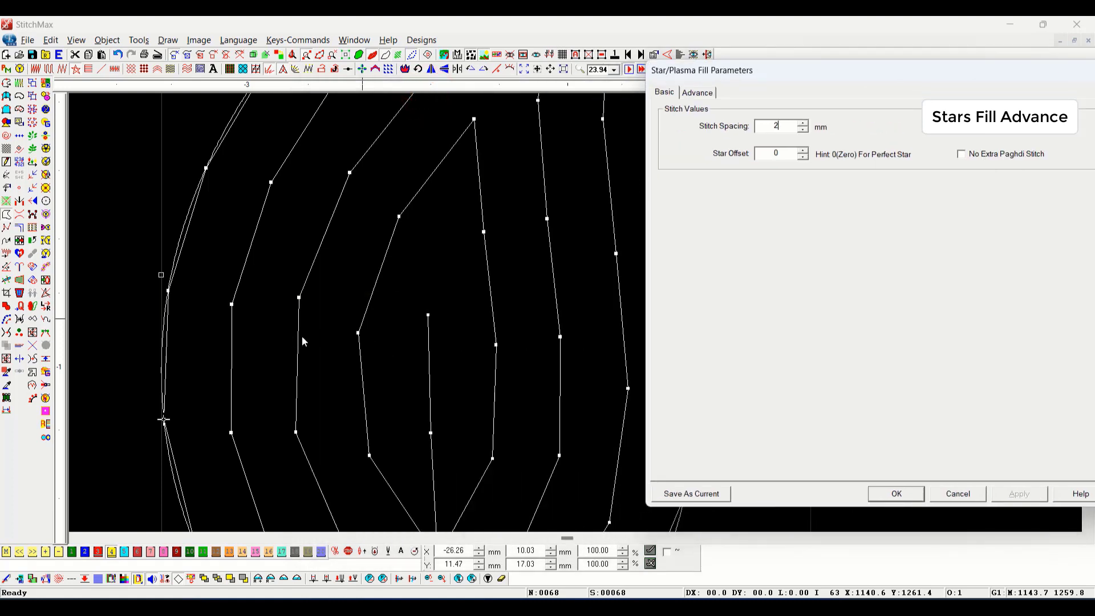
{"action": "left_click", "coordinate": [896, 493]}
{"action": "scroll", "coordinate": [429, 399], "scroll_direction": "down", "scroll_amount": 5}
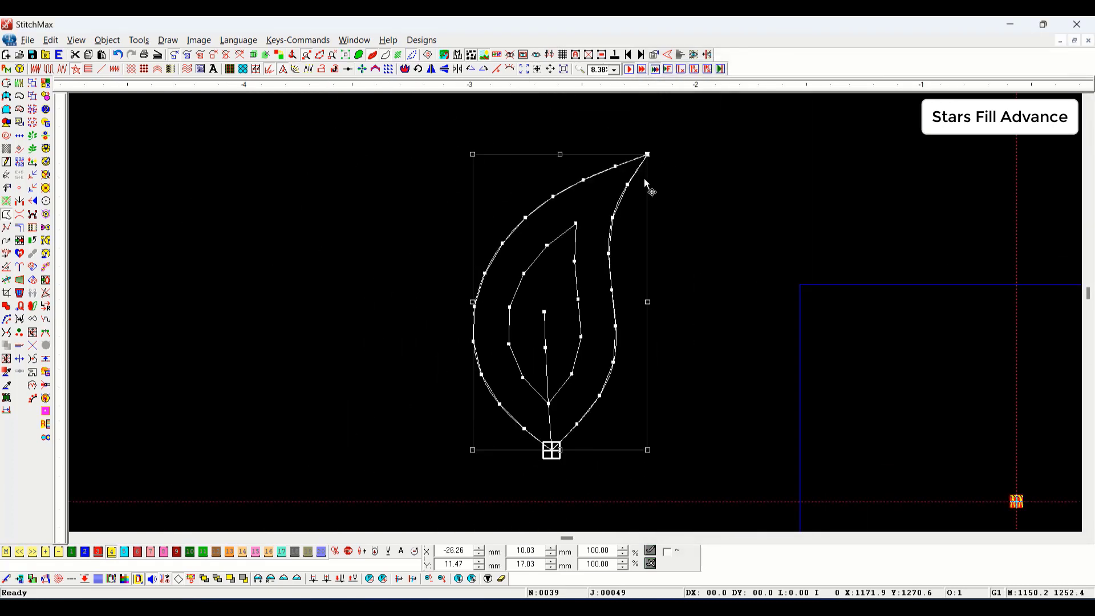
Step: Enlarge the leaf from its tip corner to about 13 × 22 mm and move a boundary node on its right edge slightly outward
{"action": "left_click_drag", "start_coordinate": [647, 157], "coordinate": [801, 97]}
{"action": "scroll", "coordinate": [831, 120], "scroll_direction": "down", "scroll_amount": 1}
{"action": "key", "text": "z"}
{"action": "left_click_drag", "start_coordinate": [578, 131], "coordinate": [697, 341]}
{"action": "key", "text": "space"}
{"action": "left_click_drag", "start_coordinate": [581, 271], "coordinate": [606, 277]}
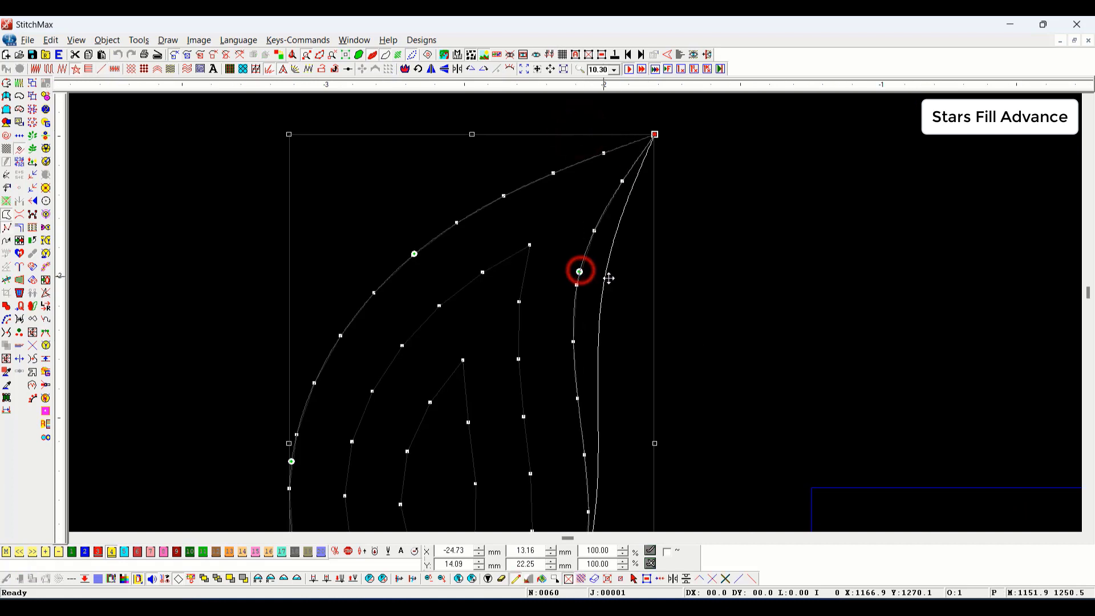
{"action": "key", "text": "space"}
{"action": "scroll", "coordinate": [695, 311], "scroll_direction": "down", "scroll_amount": 2}
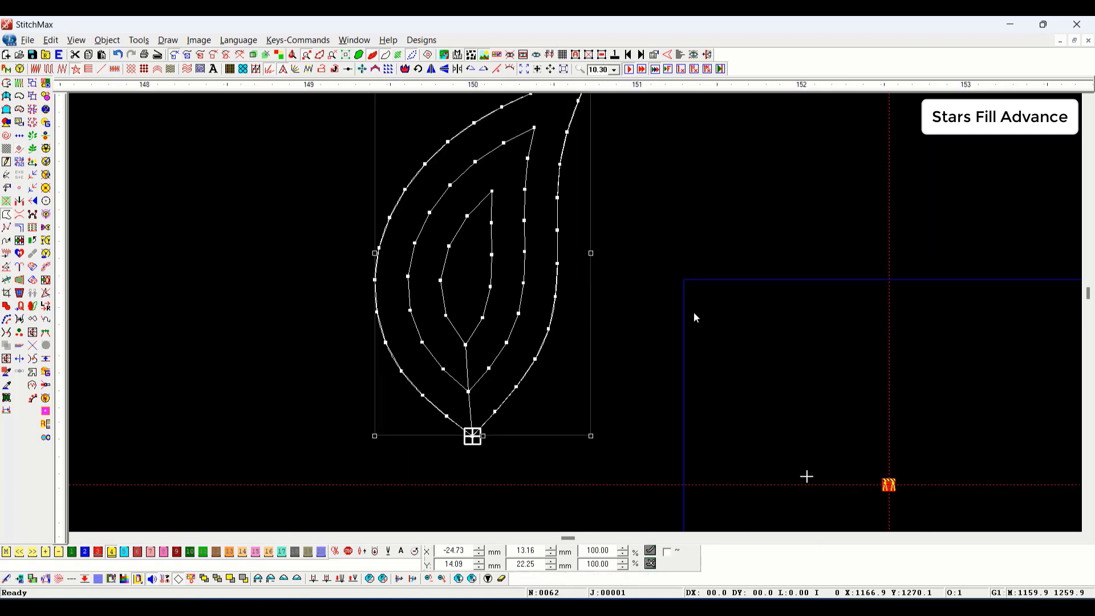
Step: Add sequins to the leaf fill using the 1 Size 3.0 Circle palette and inspect their placement
{"action": "left_click", "coordinate": [693, 312]}
{"action": "key", "text": "z"}
{"action": "left_click_drag", "start_coordinate": [551, 194], "coordinate": [442, 394]}
{"action": "left_click", "coordinate": [519, 344]}
{"action": "scroll", "coordinate": [520, 346], "scroll_direction": "down", "scroll_amount": 1}
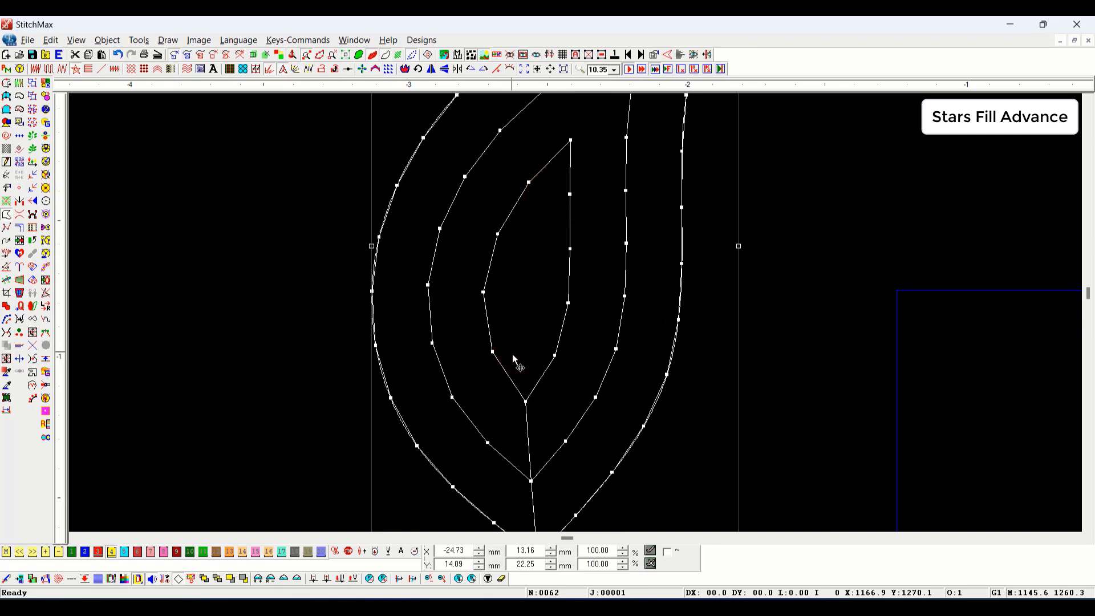
{"action": "key", "text": "q"}
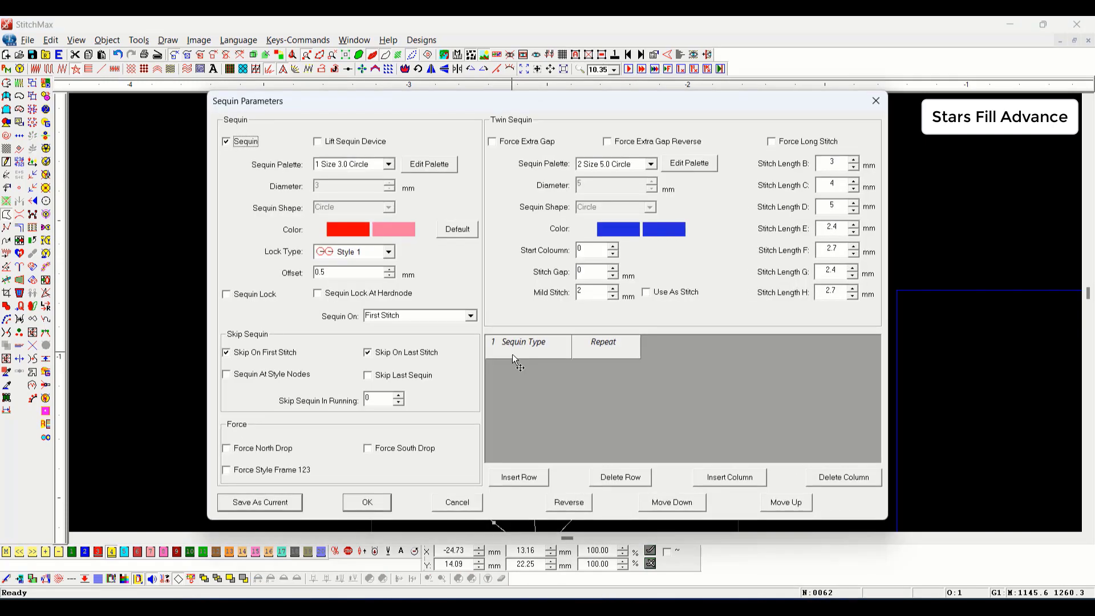
{"action": "key", "text": "Return"}
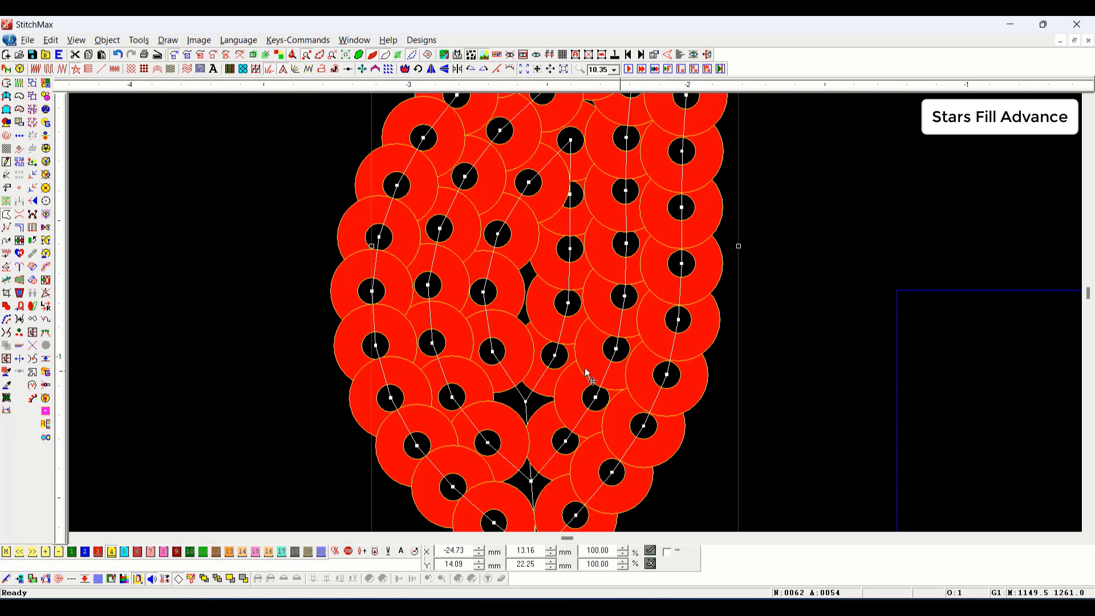
{"action": "scroll", "coordinate": [471, 447], "scroll_direction": "up", "scroll_amount": 3}
{"action": "scroll", "coordinate": [505, 423], "scroll_direction": "down", "scroll_amount": 3}
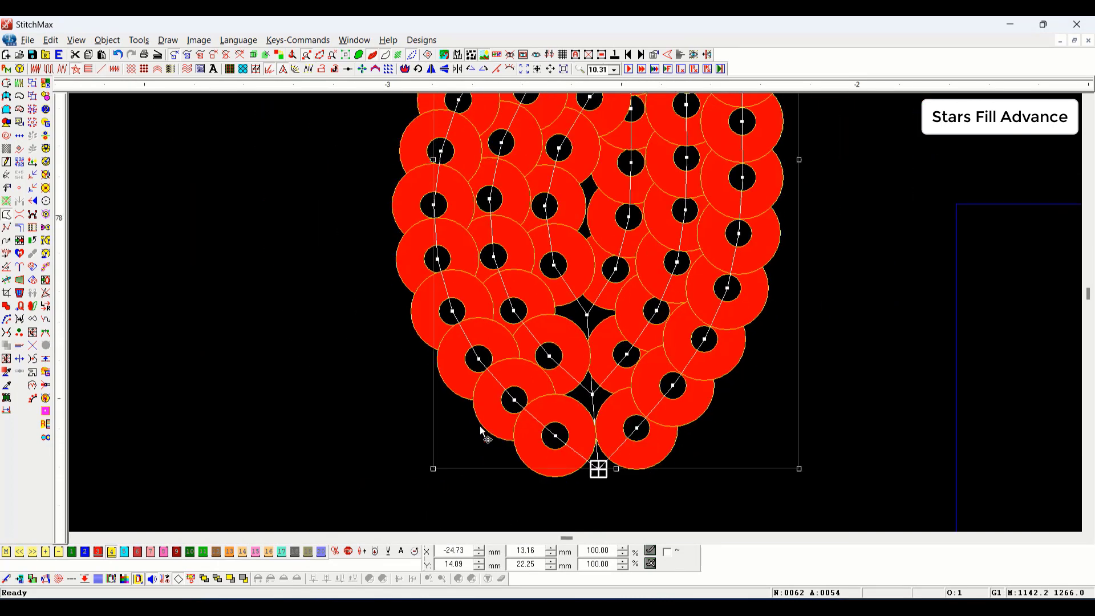
Step: Disable Auto Reverse Fill in the leaf's advanced Star/Plasma fill parameters and apply it
{"action": "double_click", "coordinate": [616, 357]}
{"action": "left_click", "coordinate": [362, 119]}
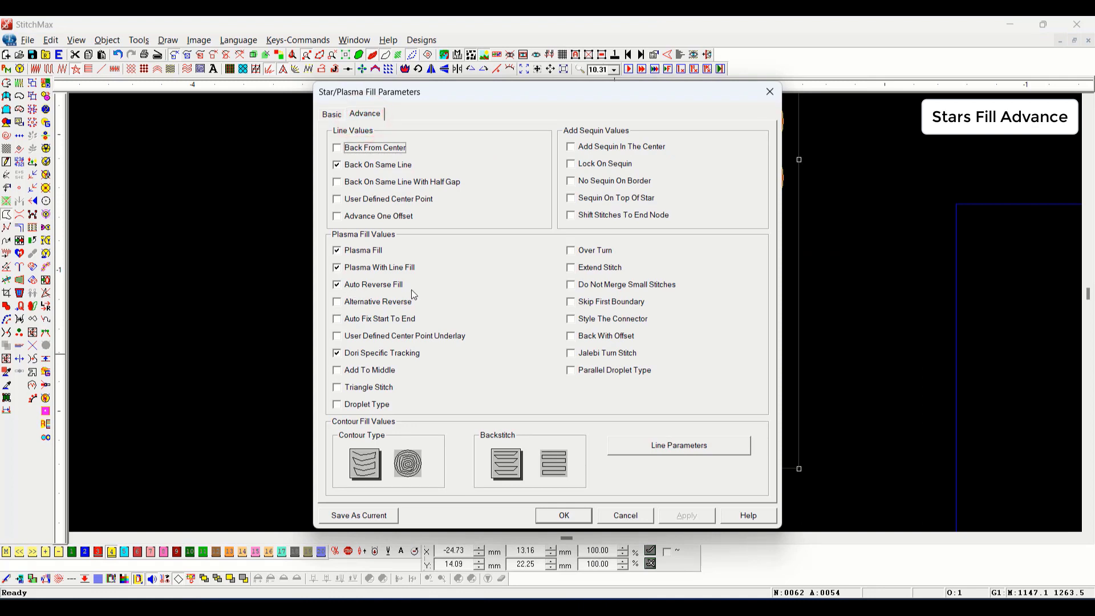
{"action": "left_click", "coordinate": [373, 285]}
{"action": "left_click", "coordinate": [564, 513]}
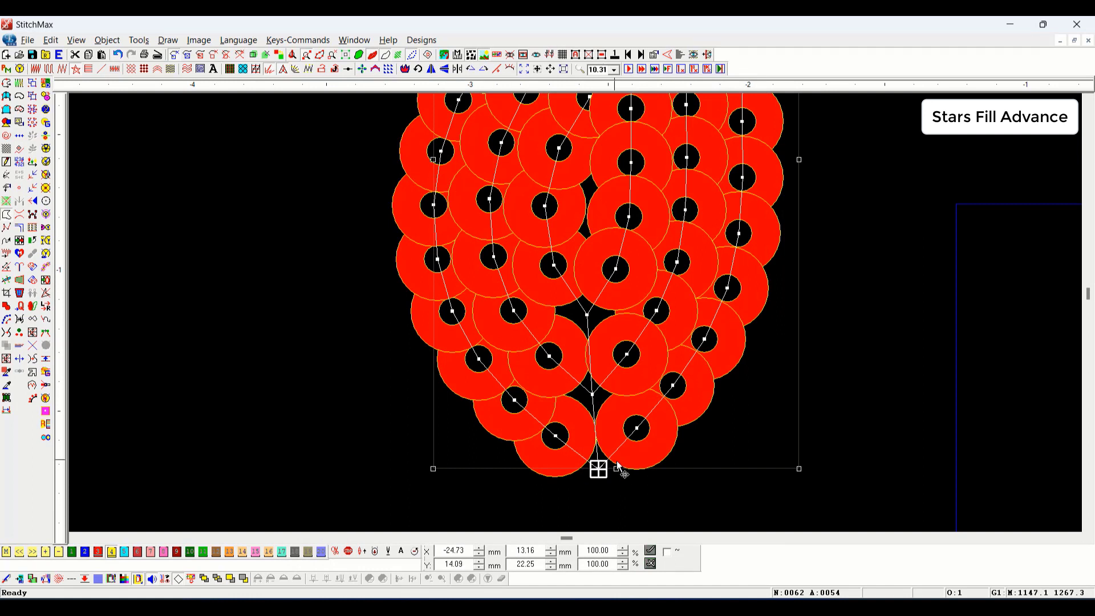
{"action": "scroll", "coordinate": [676, 333], "scroll_direction": "down", "scroll_amount": 1}
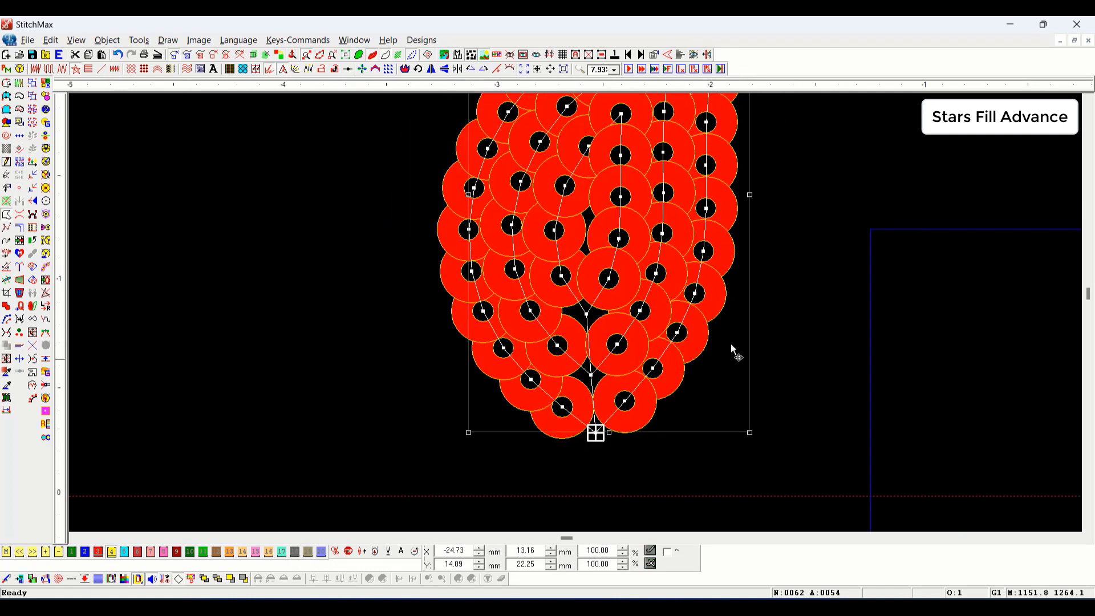
Step: Set the leaf fill's stitch spacing to 0.8 mm and show the leaf with realistic stitches
{"action": "scroll", "coordinate": [748, 333], "scroll_direction": "down", "scroll_amount": 1}
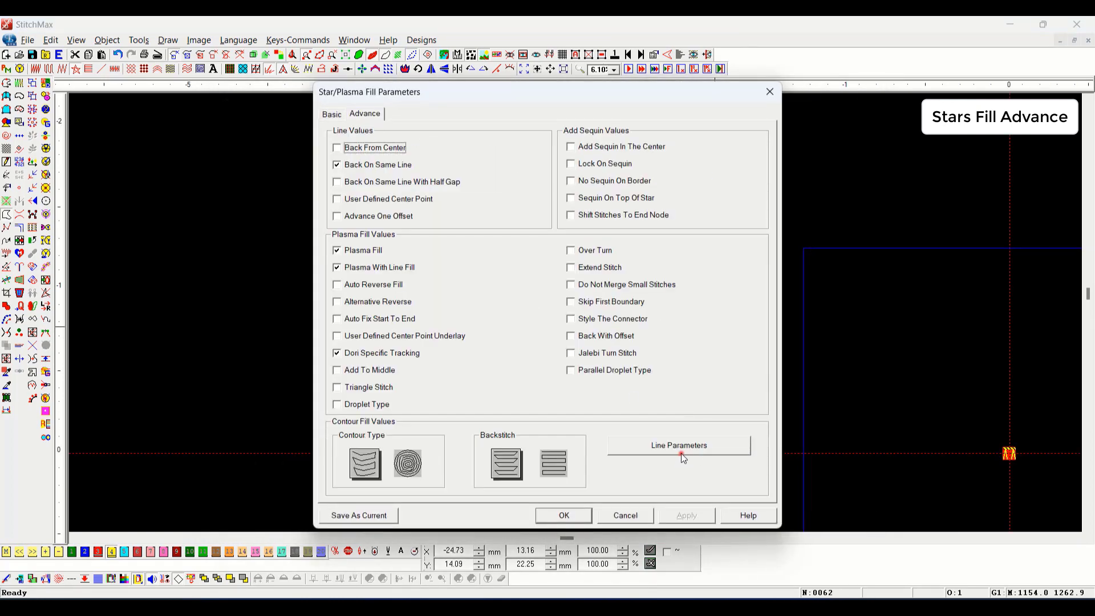
{"action": "left_click", "coordinate": [681, 451]}
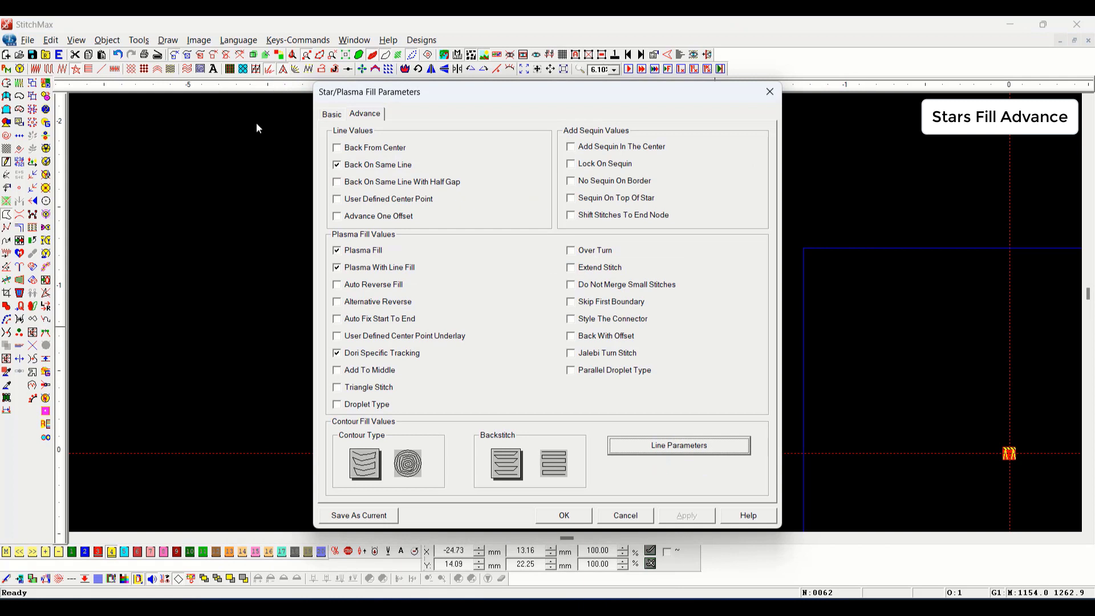
{"action": "left_click", "coordinate": [333, 115]}
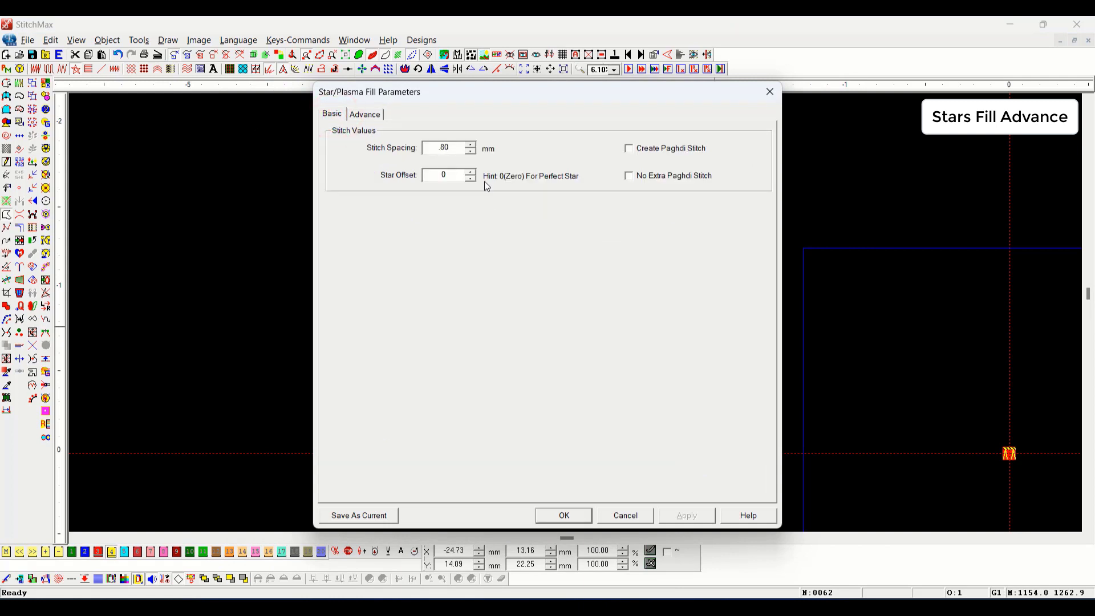
{"action": "key", "text": "Return"}
{"action": "scroll", "coordinate": [530, 251], "scroll_direction": "down", "scroll_amount": 1}
{"action": "key", "text": "t"}
{"action": "key", "text": "z"}
{"action": "left_click_drag", "start_coordinate": [463, 180], "coordinate": [757, 381]}
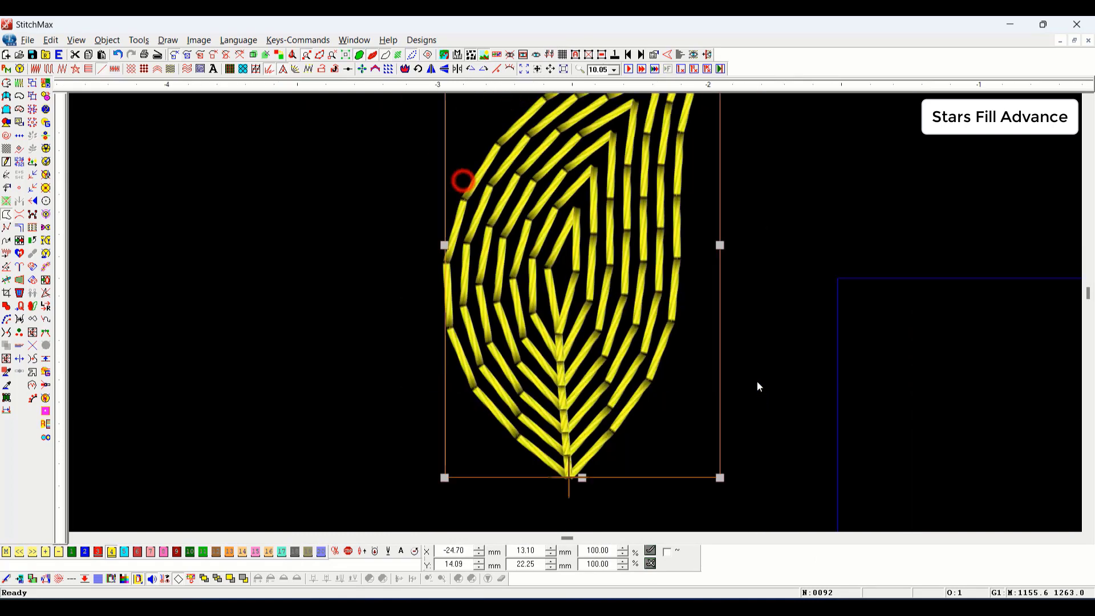
Step: Place four copies of the filled leaf around the original, spreading them above and to its right
{"action": "scroll", "coordinate": [757, 386], "scroll_direction": "down", "scroll_amount": 1}
{"action": "left_click_drag", "start_coordinate": [597, 323], "coordinate": [828, 257]}
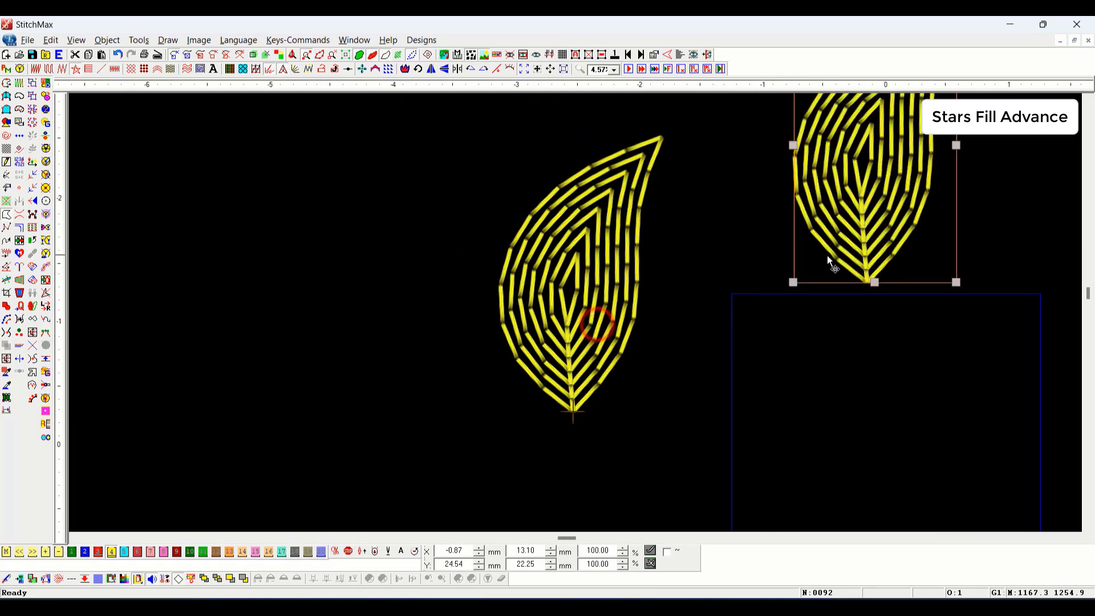
{"action": "scroll", "coordinate": [827, 255], "scroll_direction": "down", "scroll_amount": 2}
{"action": "left_click_drag", "start_coordinate": [752, 234], "coordinate": [507, 136]}
{"action": "scroll", "coordinate": [559, 179], "scroll_direction": "down", "scroll_amount": 1}
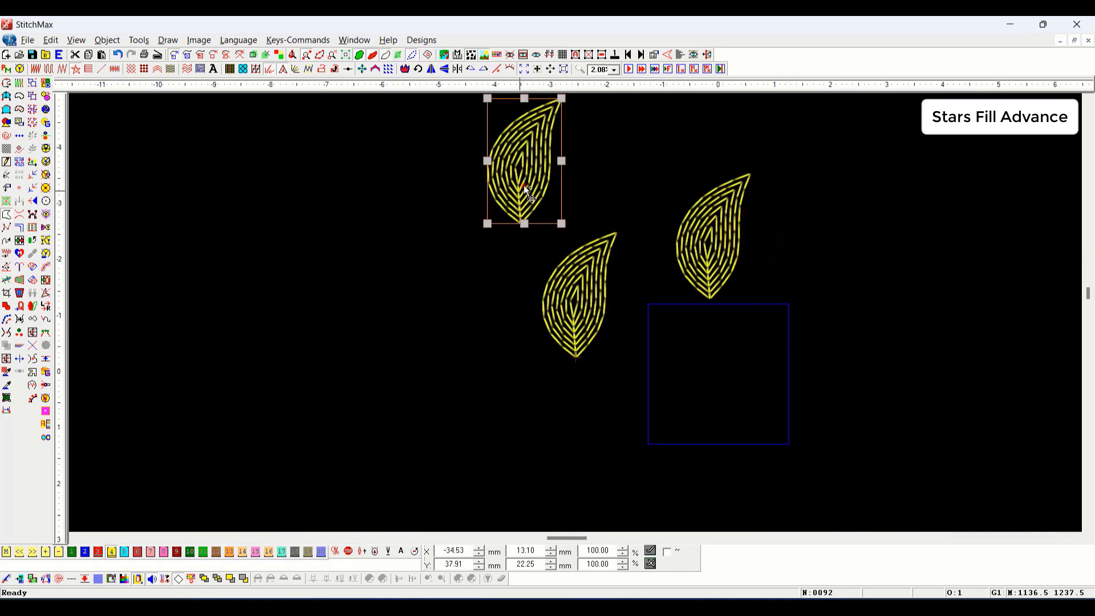
{"action": "left_click_drag", "start_coordinate": [524, 184], "coordinate": [876, 220]}
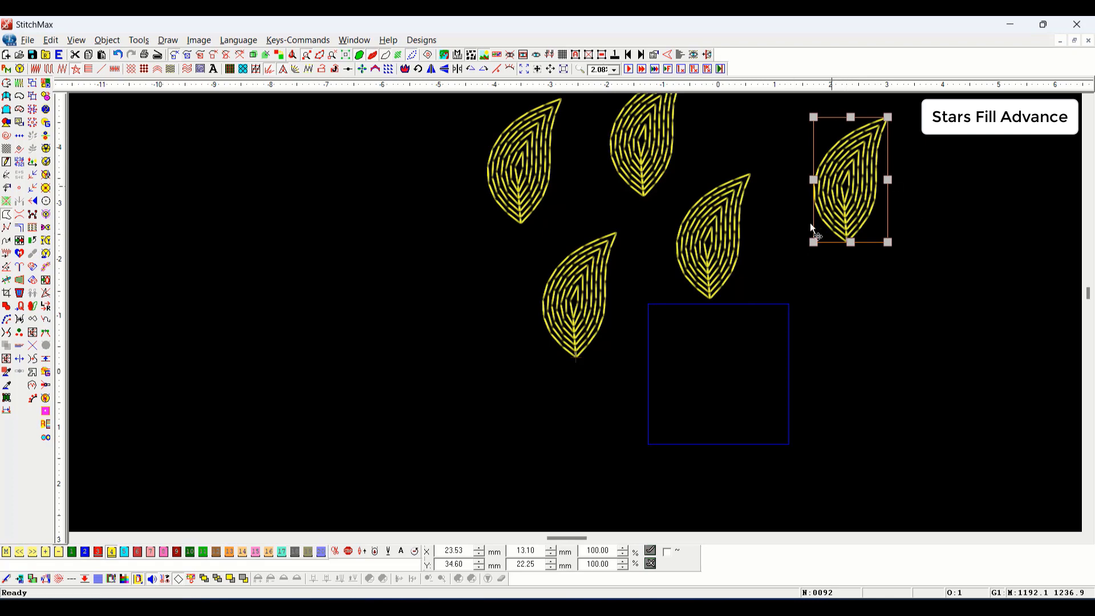
Step: Draw an S-shaped curved line about 103 × 59 mm above the leaves, rising from lower left to upper right
{"action": "scroll", "coordinate": [580, 269], "scroll_direction": "up", "scroll_amount": 3}
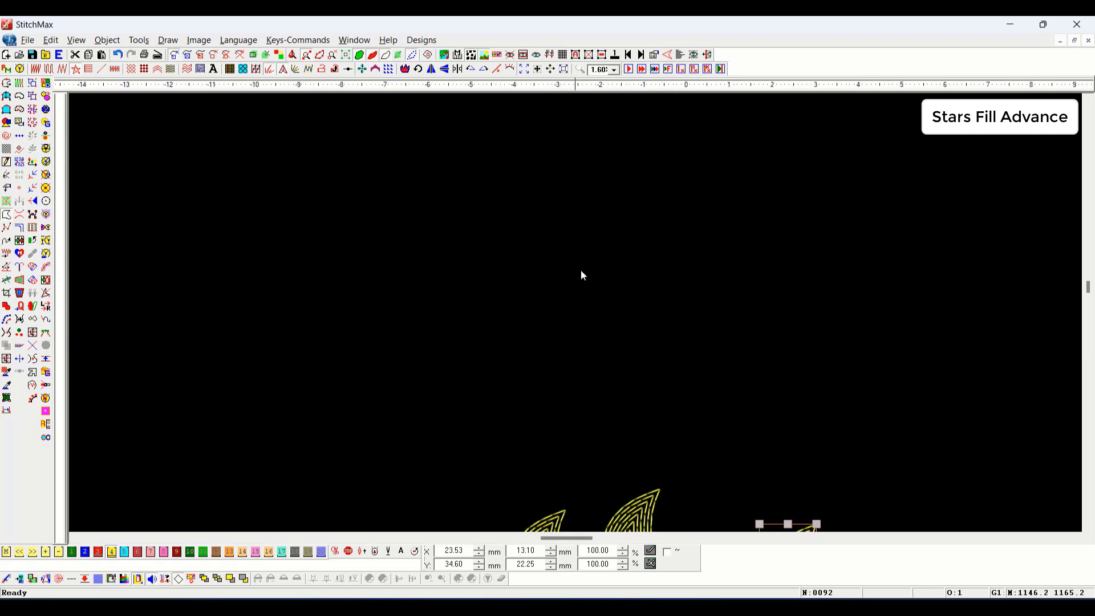
{"action": "key", "text": "space"}
{"action": "scroll", "coordinate": [547, 297], "scroll_direction": "down", "scroll_amount": 1}
{"action": "left_click", "coordinate": [437, 379]}
{"action": "right_click", "coordinate": [462, 268]}
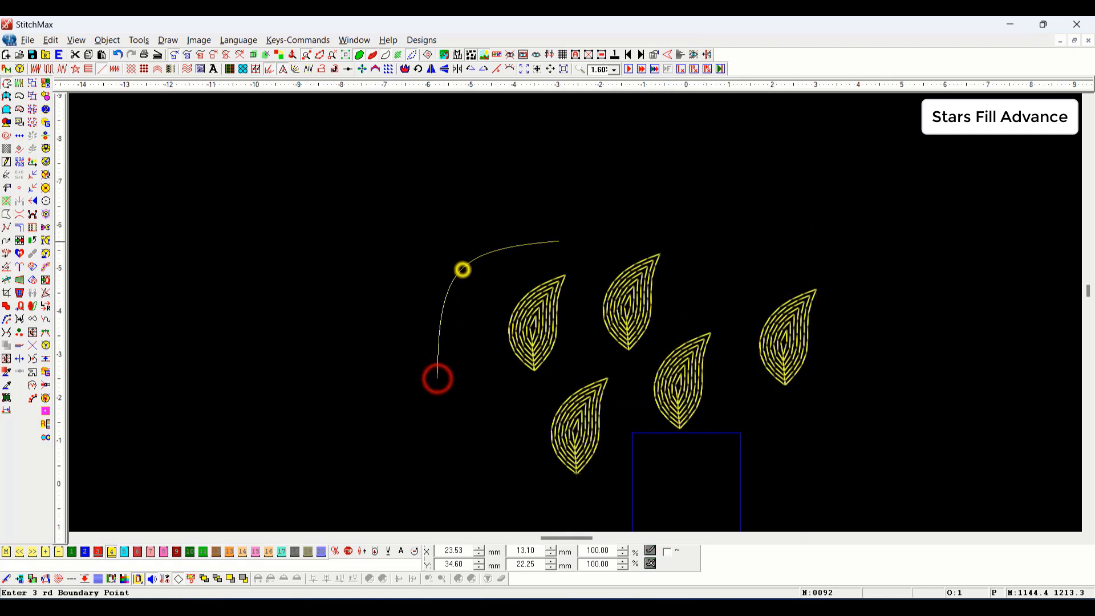
{"action": "right_click", "coordinate": [704, 221]}
{"action": "left_click", "coordinate": [882, 124]}
{"action": "key", "text": "Return"}
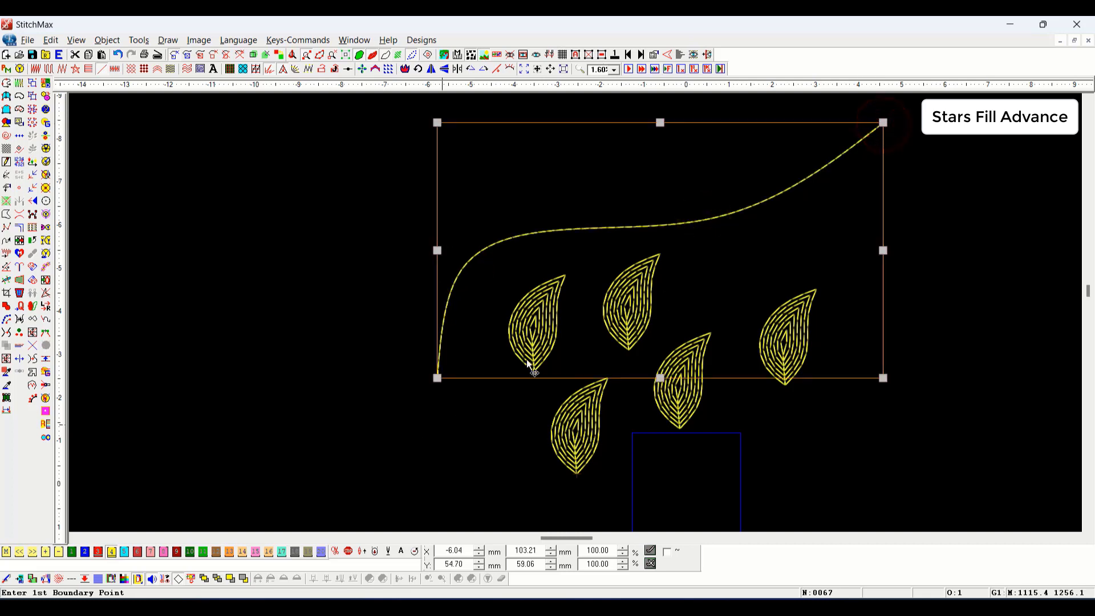
Step: Copy the leaf nearest the curve's lower end onto that end of the curve, rotated to point outward up-left
{"action": "left_click_drag", "start_coordinate": [577, 223], "coordinate": [201, 507]}
{"action": "left_click", "coordinate": [437, 324]}
{"action": "left_click", "coordinate": [789, 270]}
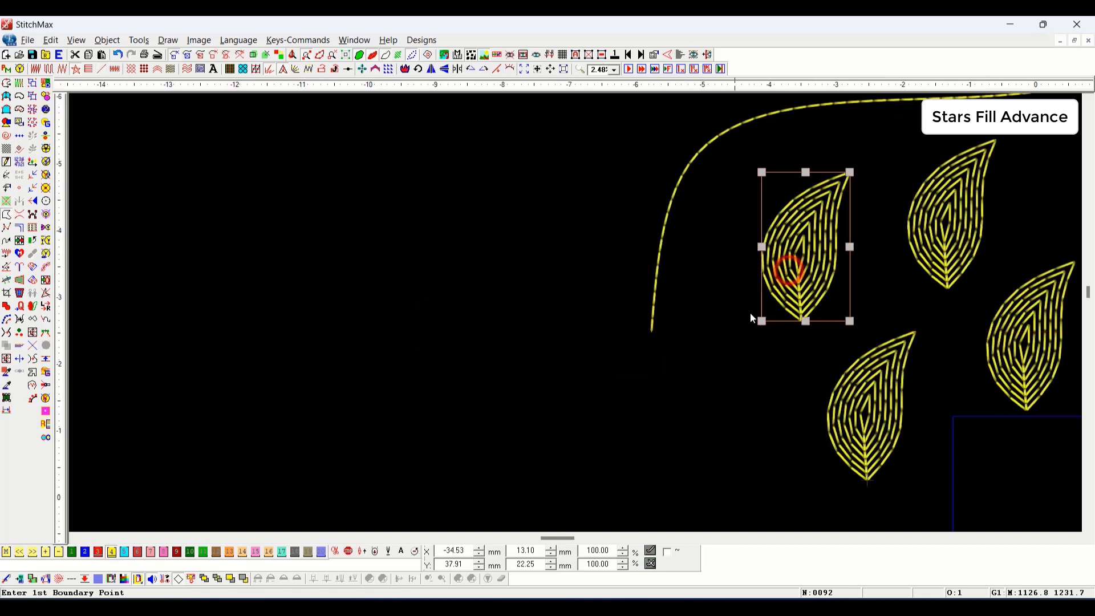
{"action": "key", "text": "space"}
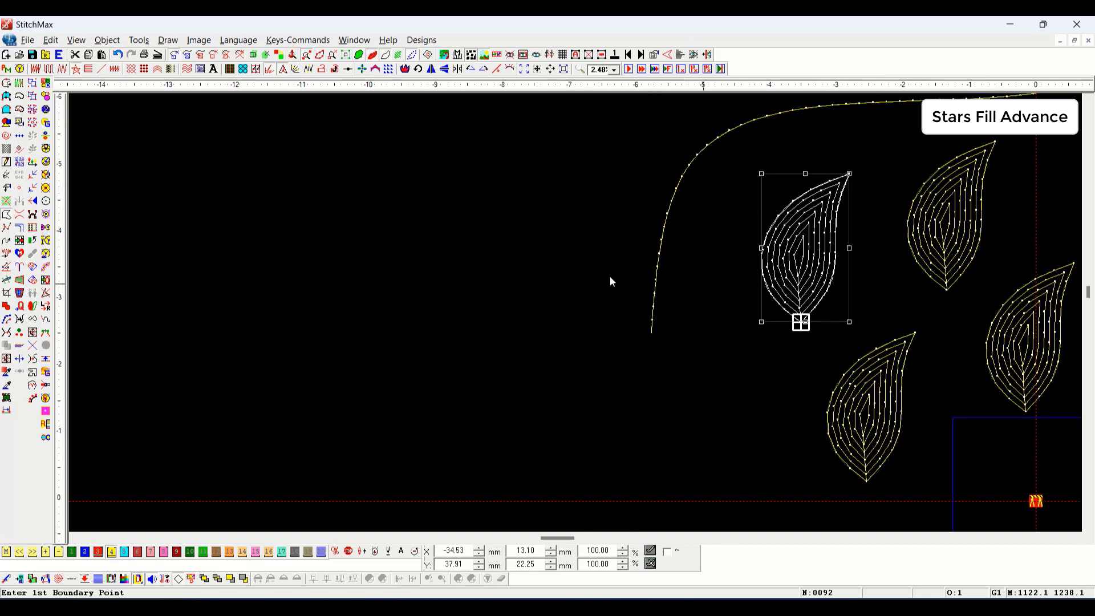
{"action": "left_click", "coordinate": [35, 241]}
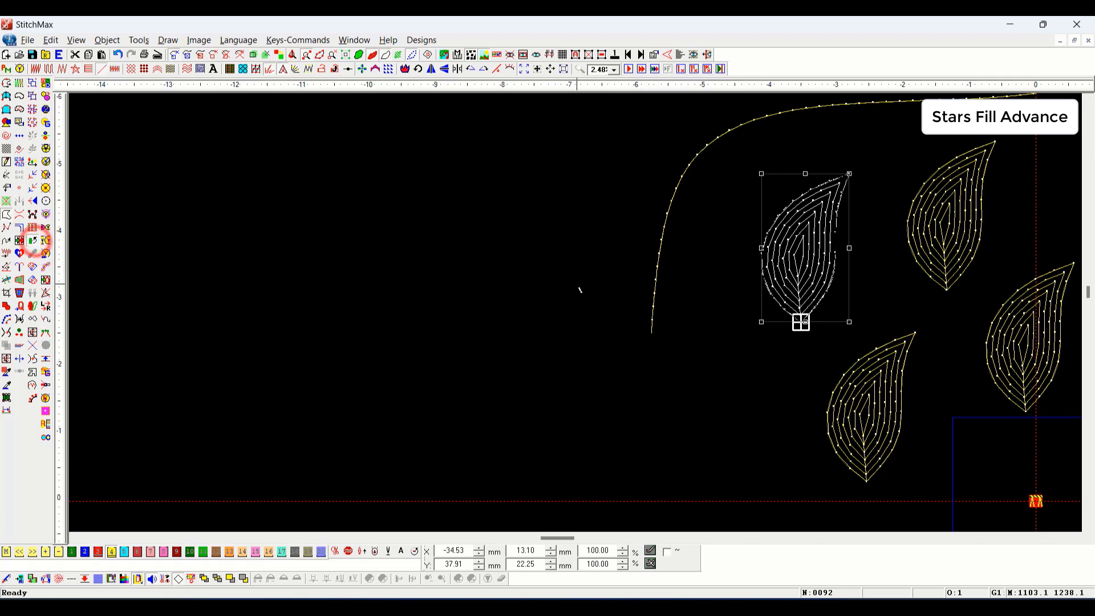
{"action": "left_click_drag", "start_coordinate": [559, 218], "coordinate": [773, 383]}
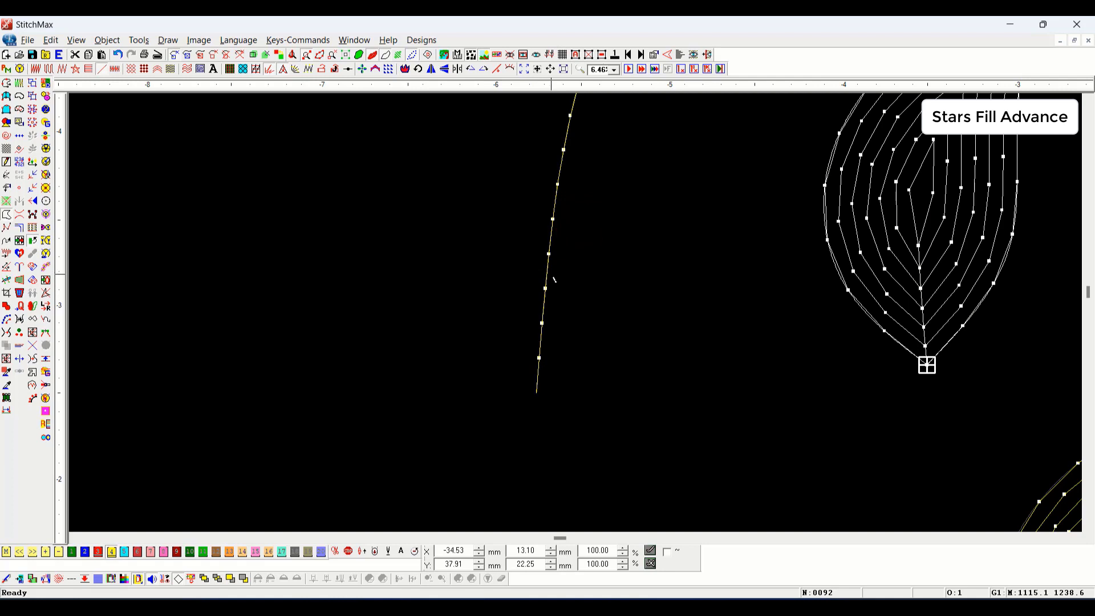
{"action": "key", "text": "b"}
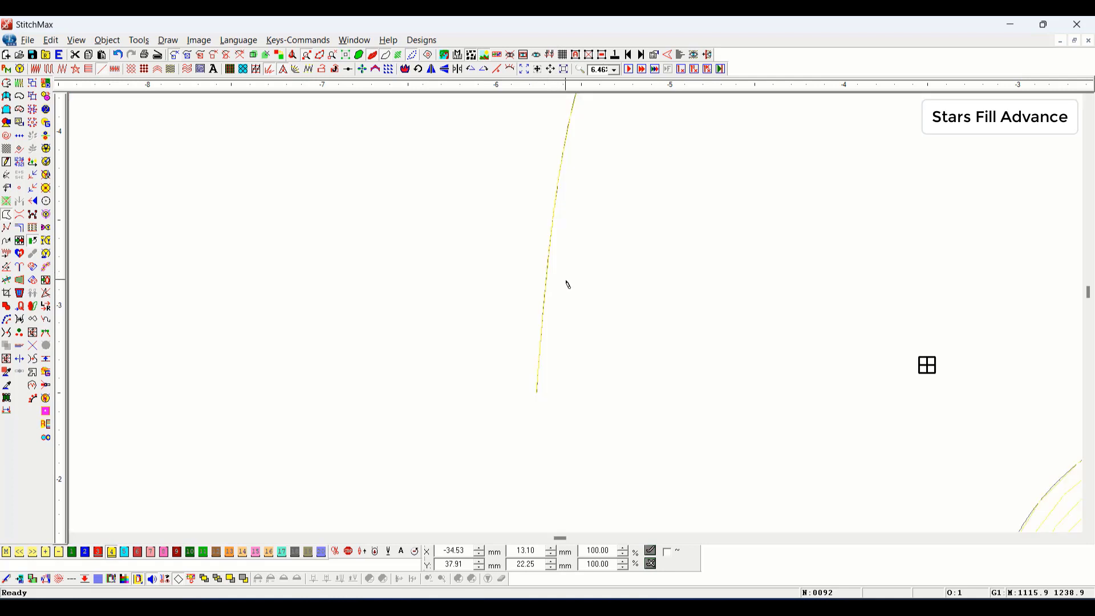
{"action": "key", "text": "b"}
{"action": "key", "text": "b"}
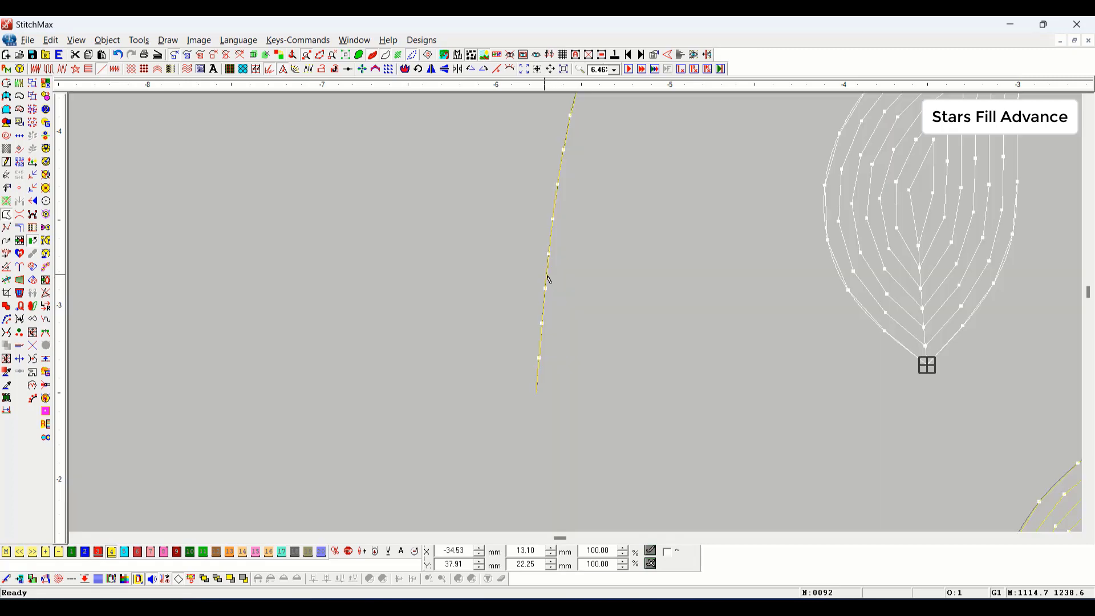
{"action": "left_click", "coordinate": [546, 274]}
{"action": "left_click", "coordinate": [410, 215]}
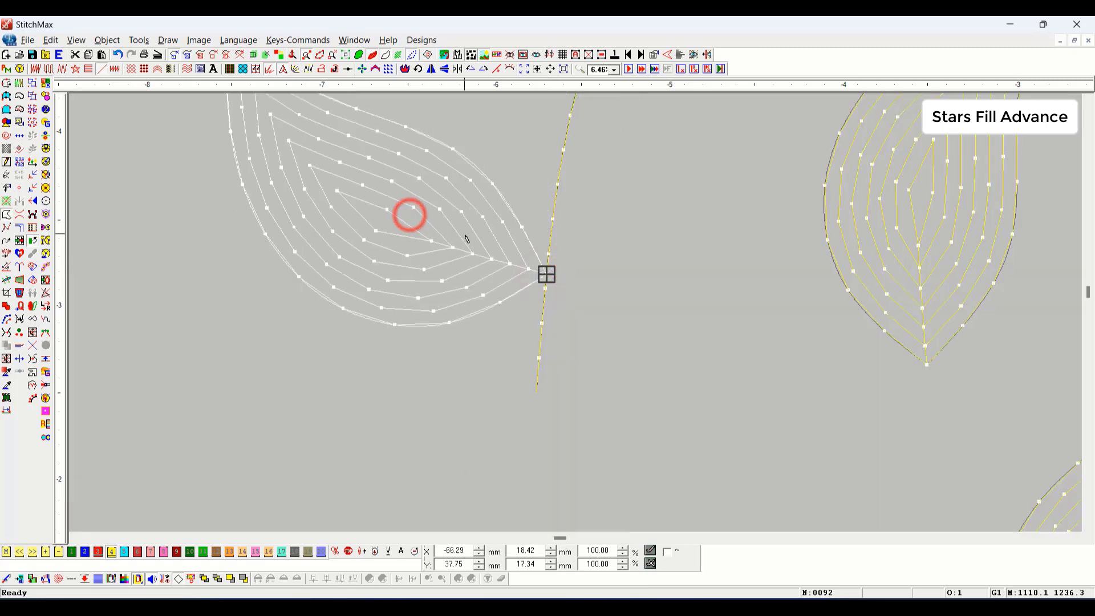
{"action": "key", "text": "b"}
Step: Place three more rotated leaf copies with their bases on the curve, following its bend upward and to the right
{"action": "scroll", "coordinate": [615, 355], "scroll_direction": "up", "scroll_amount": 5}
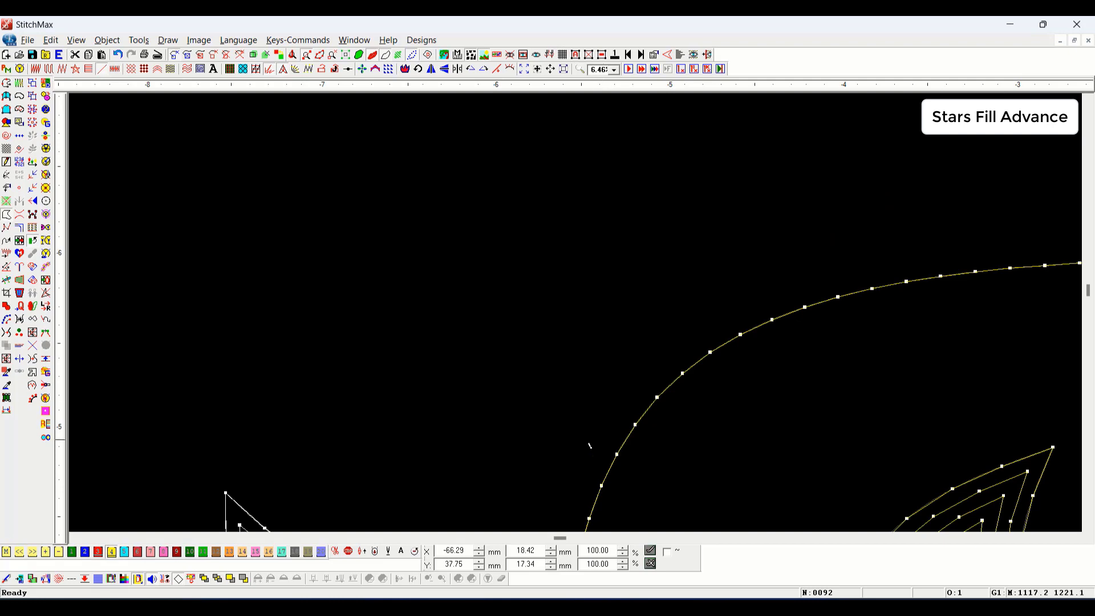
{"action": "scroll", "coordinate": [590, 446], "scroll_direction": "down", "scroll_amount": 5}
{"action": "left_click", "coordinate": [567, 367]}
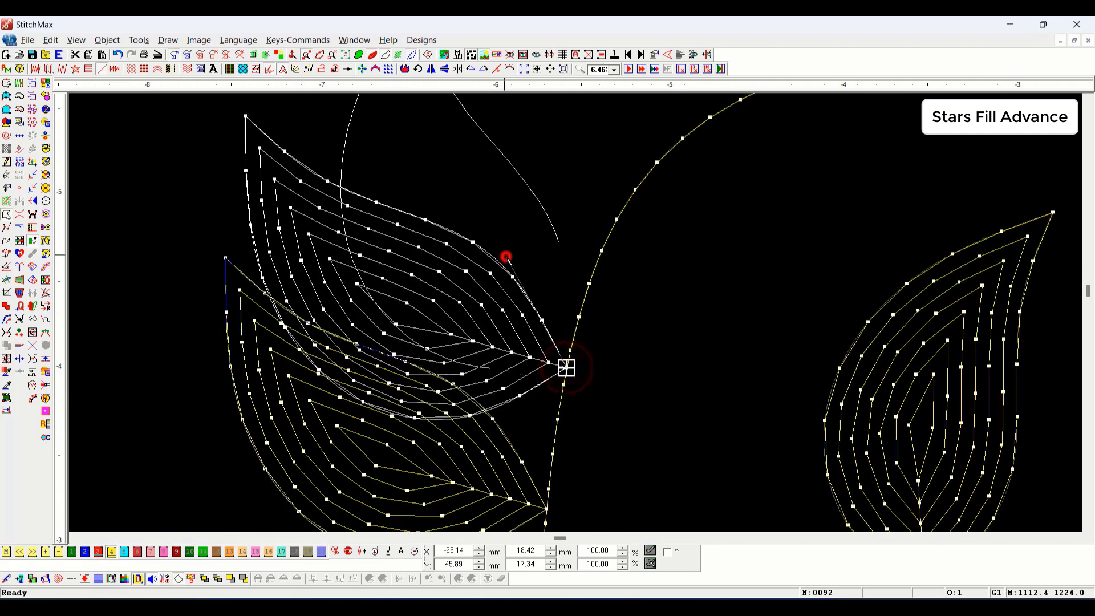
{"action": "left_click", "coordinate": [506, 257]}
{"action": "scroll", "coordinate": [623, 282], "scroll_direction": "up", "scroll_amount": 1}
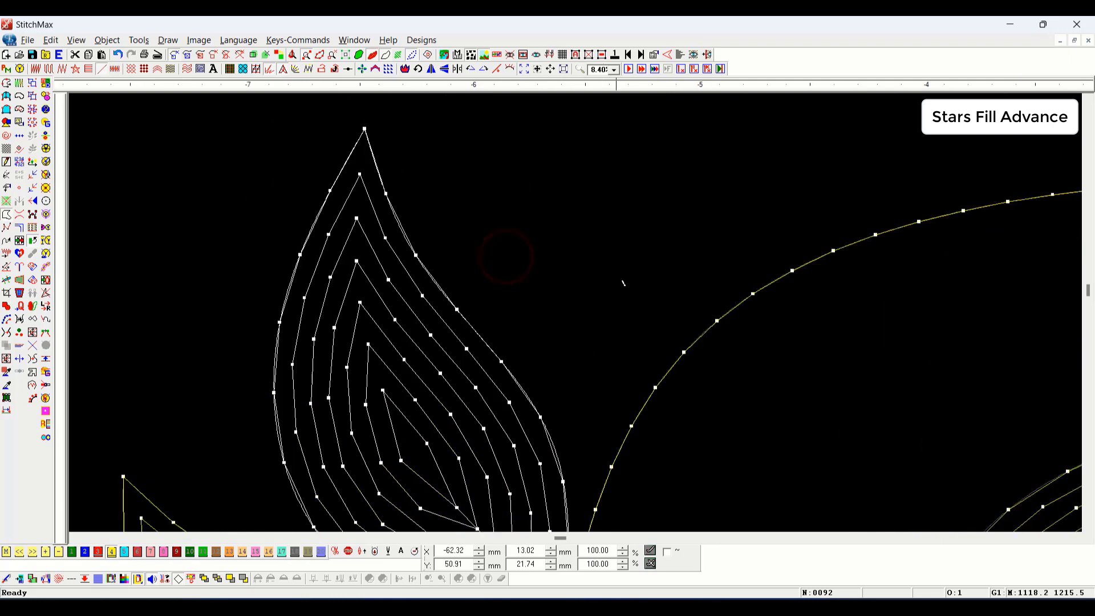
{"action": "left_click", "coordinate": [671, 366]}
{"action": "left_click", "coordinate": [638, 254]}
{"action": "scroll", "coordinate": [740, 284], "scroll_direction": "down", "scroll_amount": 1}
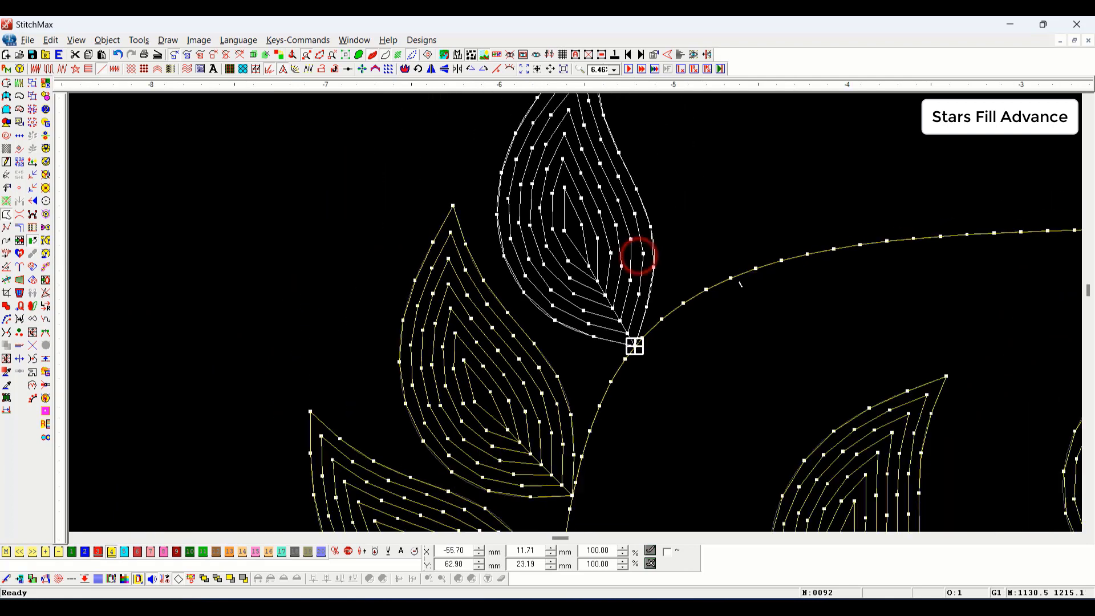
{"action": "left_click", "coordinate": [720, 279]}
{"action": "left_click", "coordinate": [737, 212]}
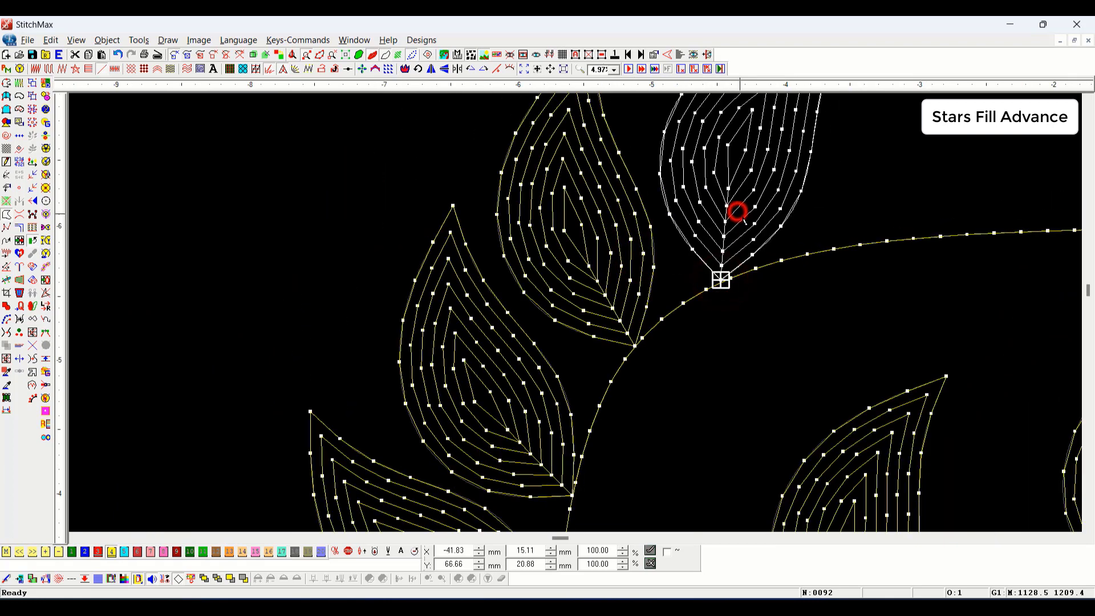
Step: Delete the curved guide line, keeping the leaf copies that were arranged along it
{"action": "scroll", "coordinate": [748, 245], "scroll_direction": "down", "scroll_amount": 3}
{"action": "scroll", "coordinate": [740, 244], "scroll_direction": "down", "scroll_amount": 2}
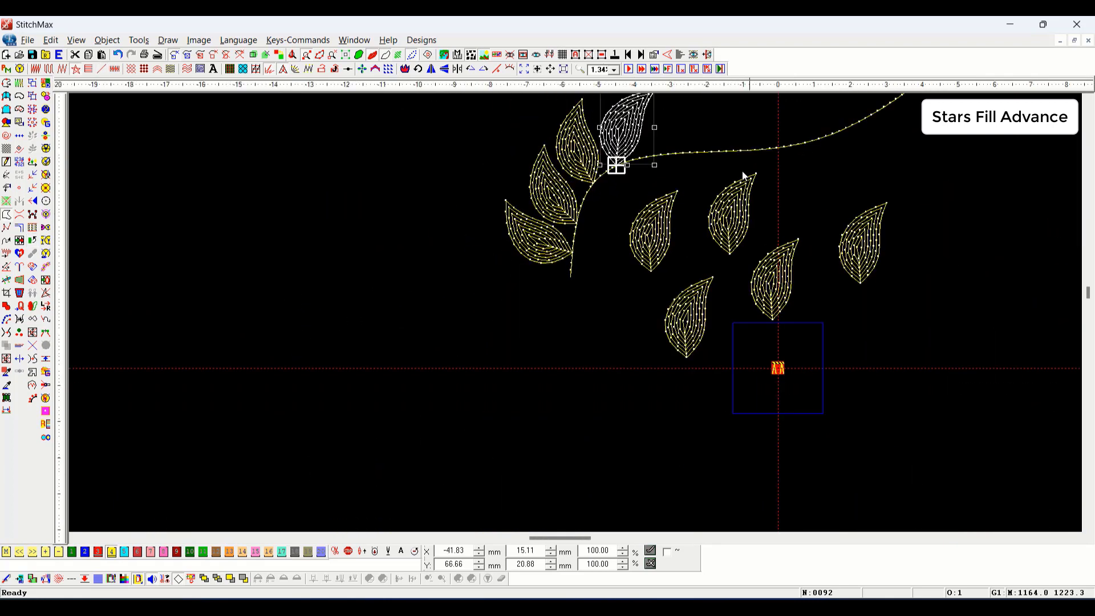
{"action": "left_click", "coordinate": [760, 149]}
{"action": "key", "text": "Delete"}
Step: Examine the stitch points of the separate upright leaves up close
{"action": "scroll", "coordinate": [767, 245], "scroll_direction": "up", "scroll_amount": 2}
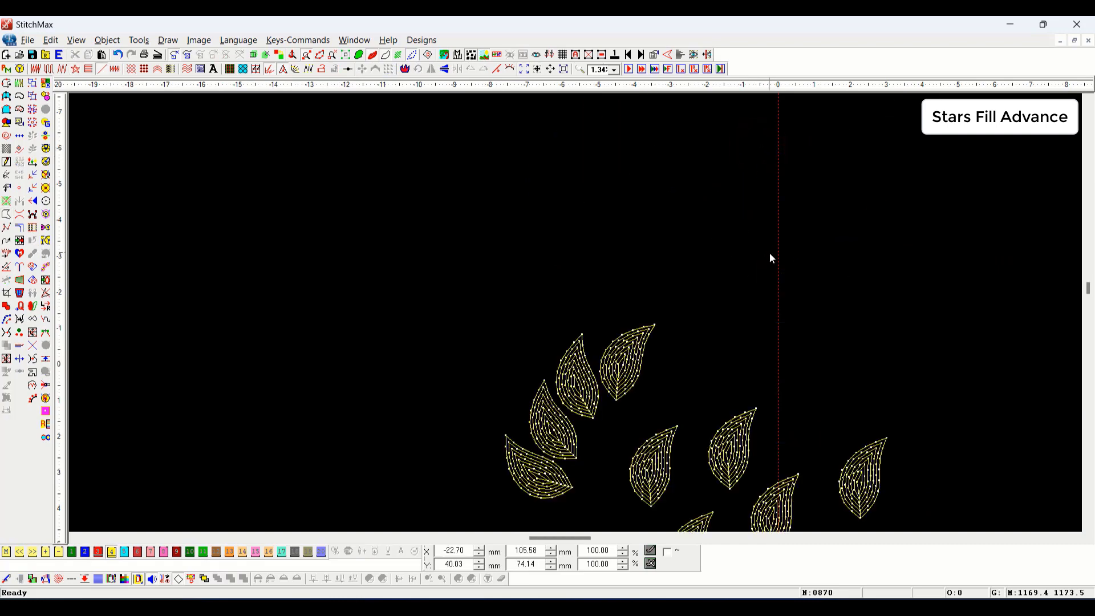
{"action": "scroll", "coordinate": [808, 319], "scroll_direction": "down", "scroll_amount": 1}
{"action": "scroll", "coordinate": [807, 320], "scroll_direction": "down", "scroll_amount": 3}
{"action": "key", "text": "z"}
{"action": "left_click_drag", "start_coordinate": [812, 193], "coordinate": [466, 283]}
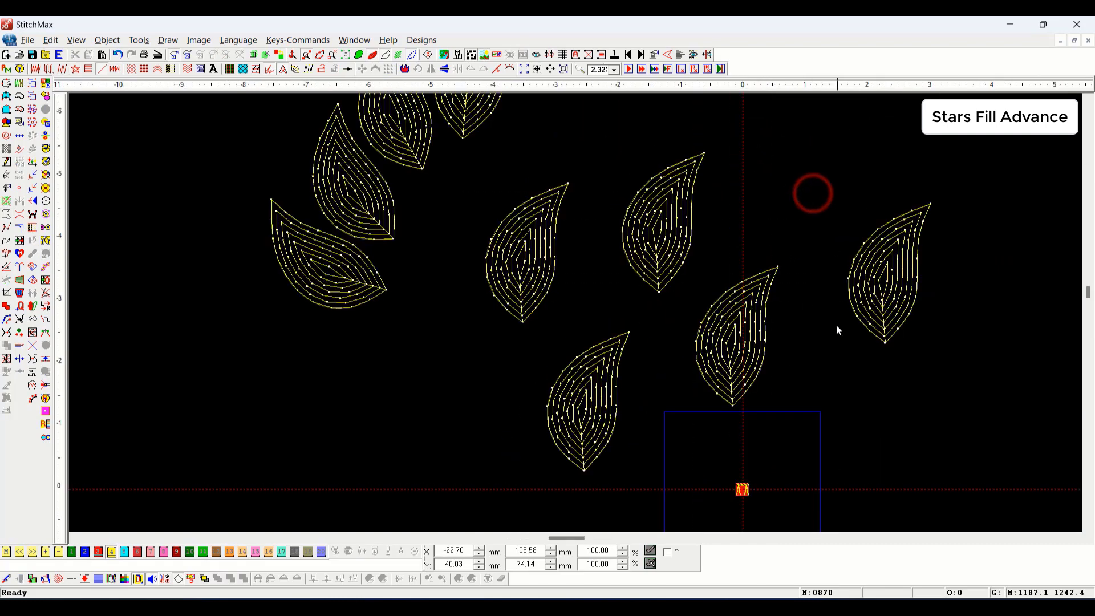
{"action": "key", "text": "z"}
{"action": "left_click_drag", "start_coordinate": [861, 219], "coordinate": [445, 429]}
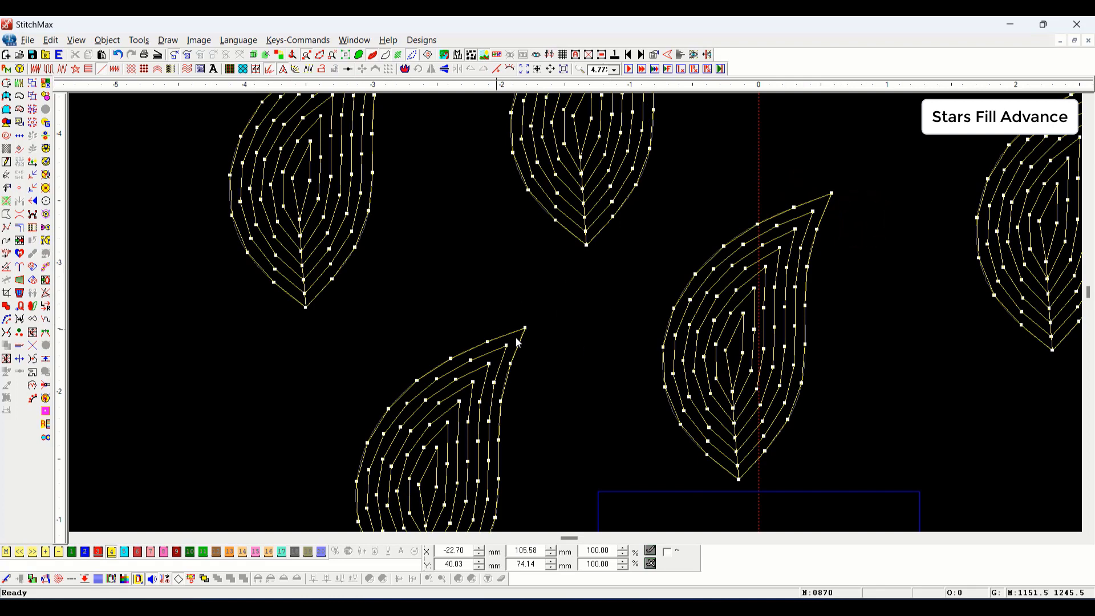
{"action": "scroll", "coordinate": [579, 323], "scroll_direction": "down", "scroll_amount": 2}
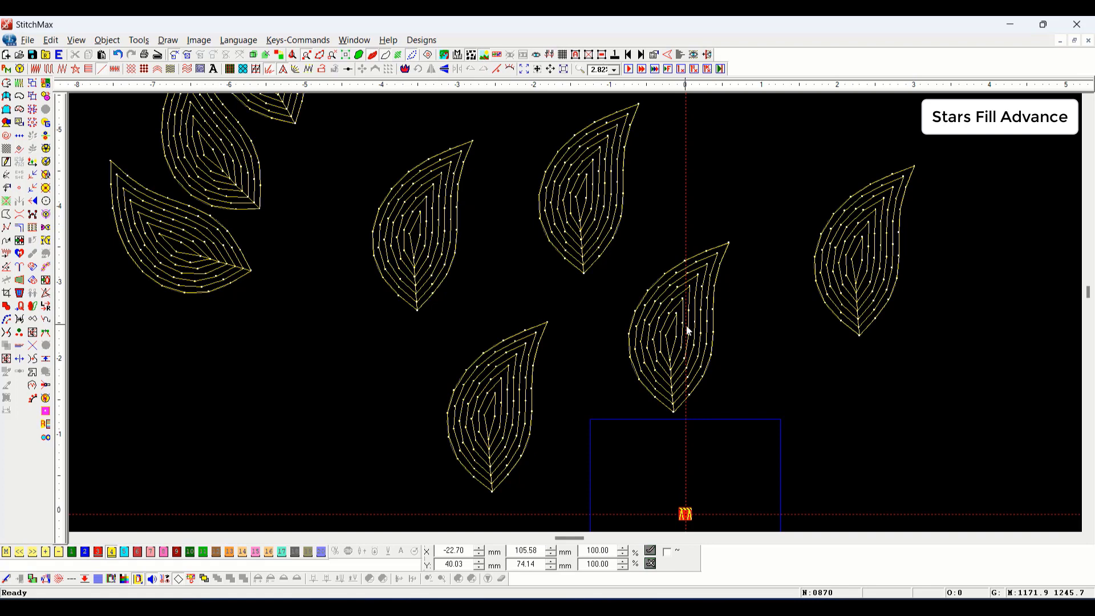
Step: Select all nine leaves, review their advanced Star/Plasma fill and line parameters, and apply the fill settings
{"action": "scroll", "coordinate": [577, 399], "scroll_direction": "down", "scroll_amount": 2}
{"action": "left_click_drag", "start_coordinate": [901, 422], "coordinate": [286, 121]}
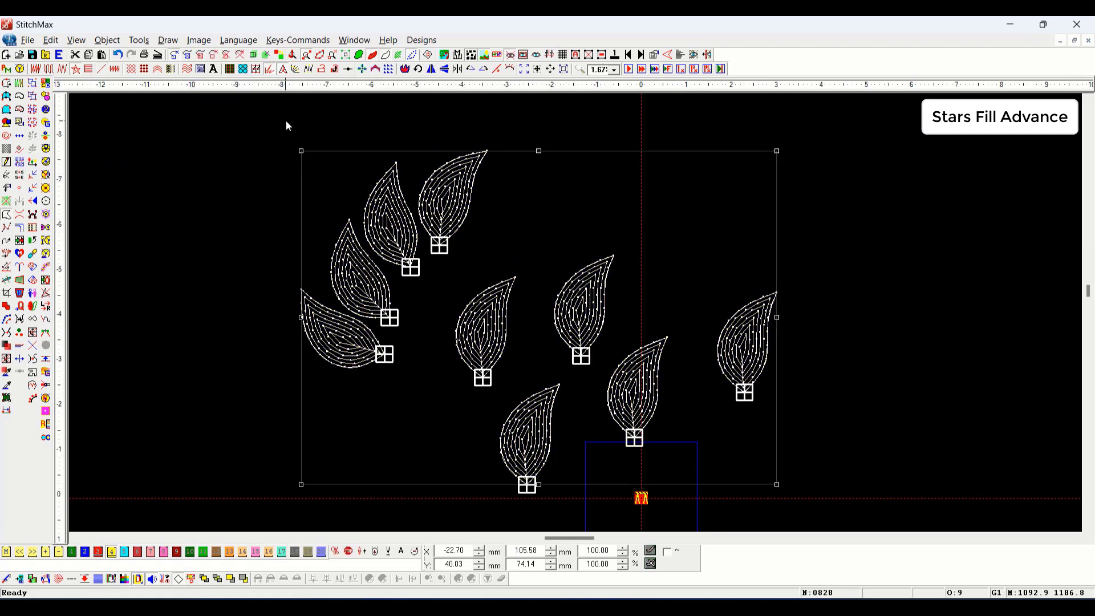
{"action": "key", "text": "alt+Return"}
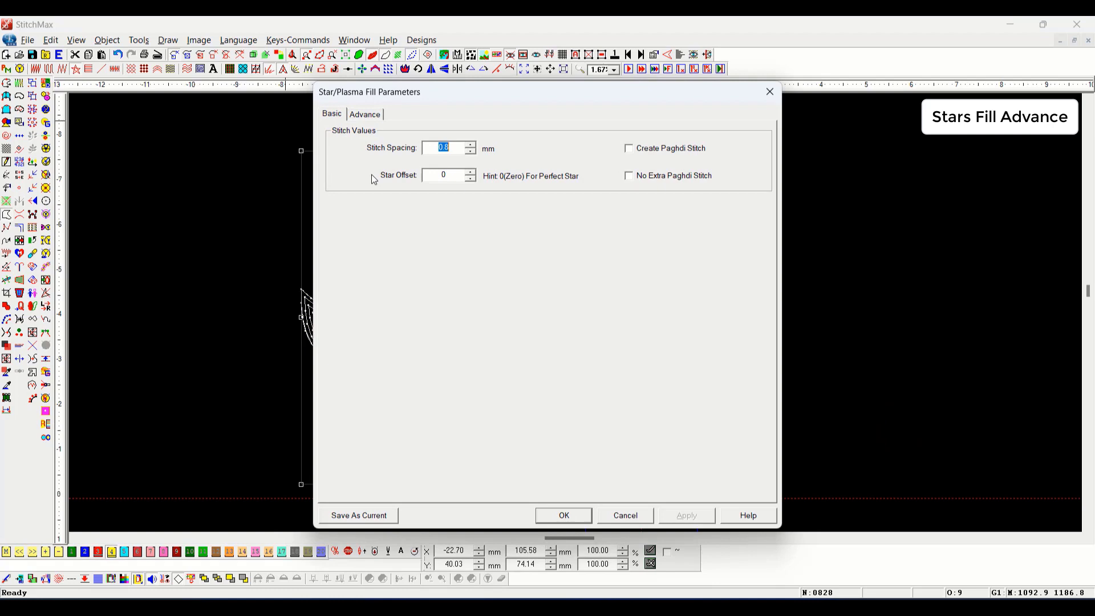
{"action": "left_click", "coordinate": [368, 114]}
{"action": "left_click", "coordinate": [693, 449]}
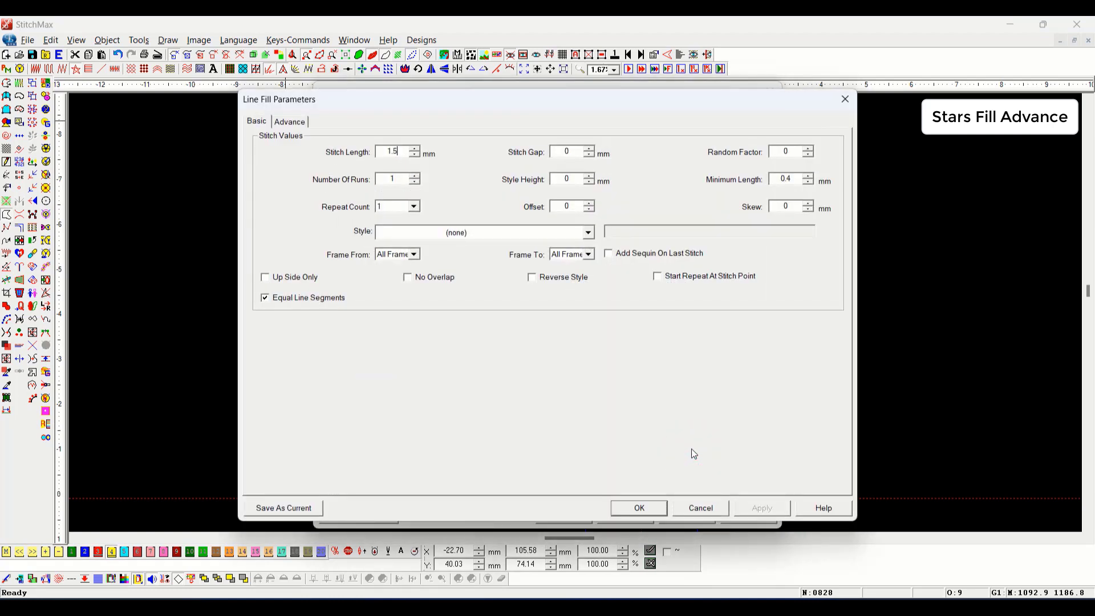
{"action": "key", "text": "Escape"}
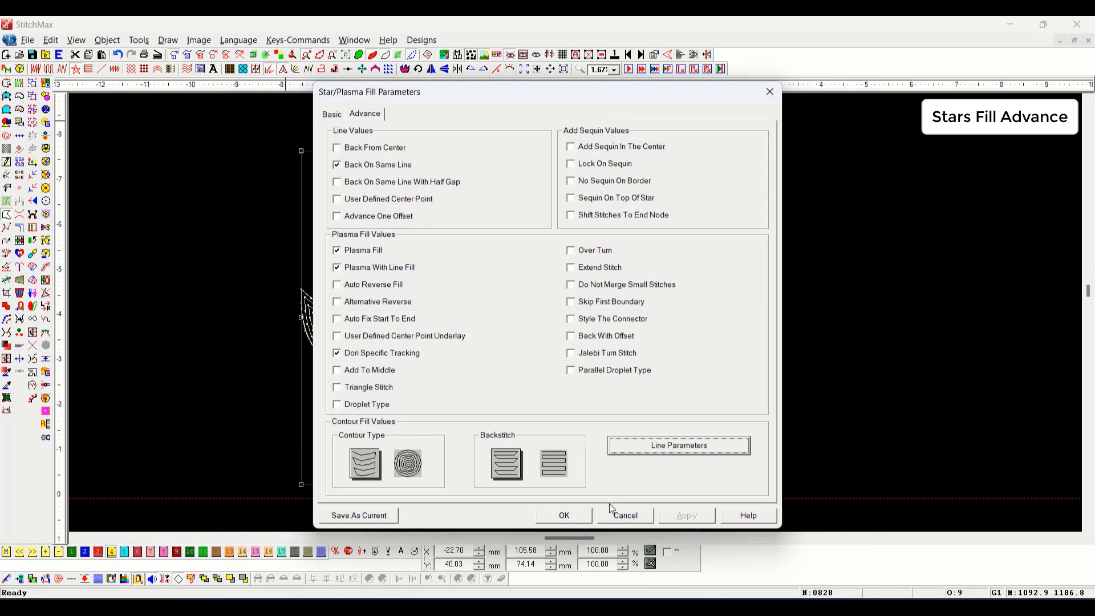
{"action": "left_click", "coordinate": [574, 515]}
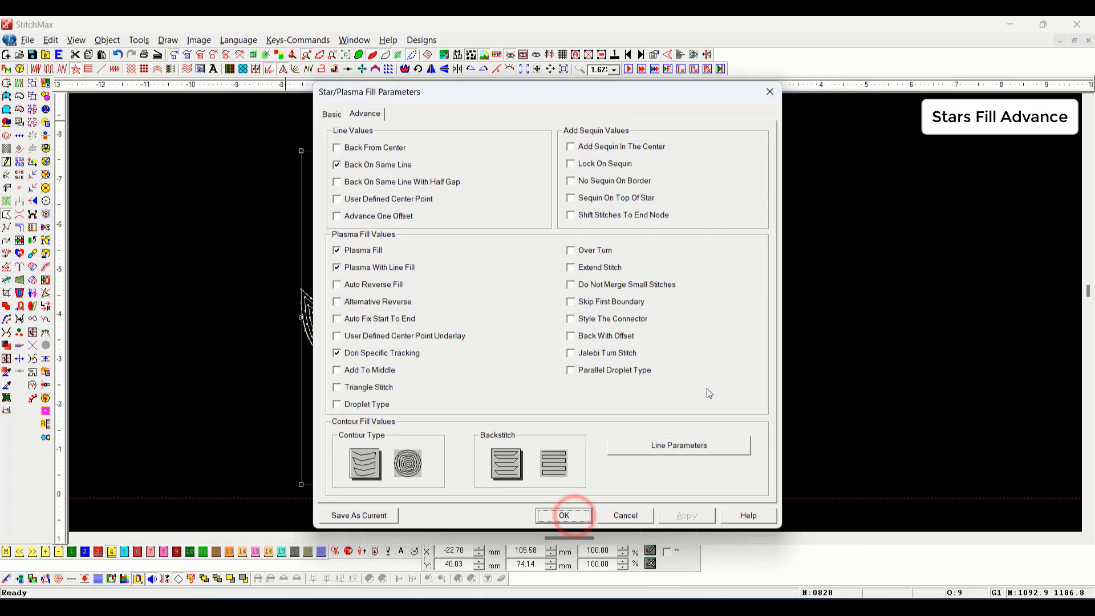
{"action": "mouse_move", "coordinate": [569, 94]}
{"action": "left_mouse_down"}
{"action": "mouse_move", "coordinate": [908, 127]}
{"action": "mouse_move", "coordinate": [944, 113]}
{"action": "left_mouse_up"}
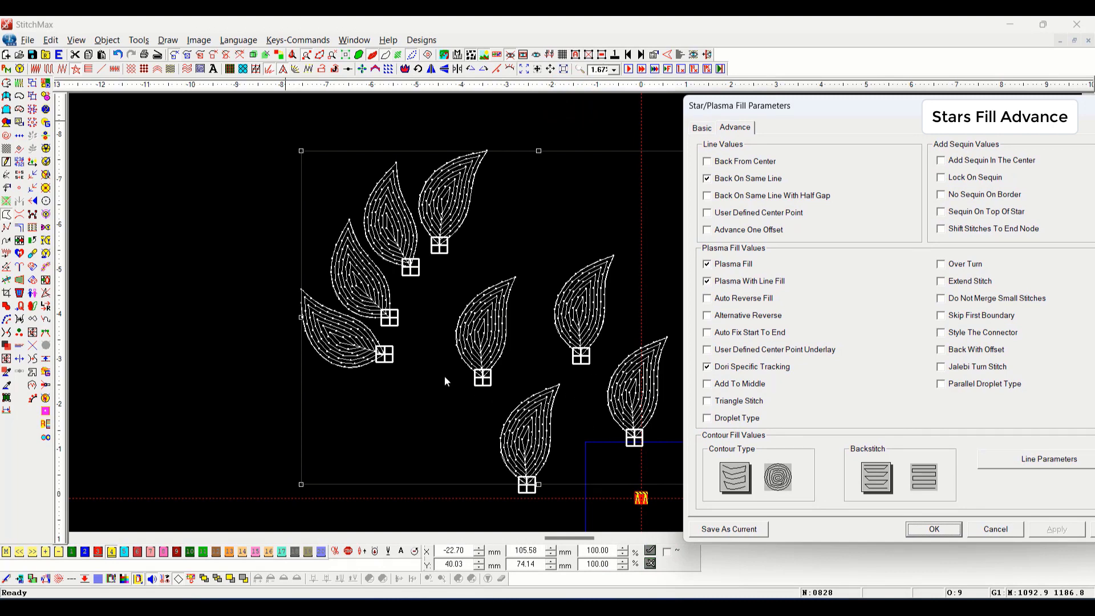
Step: Compare the stitches of the lowest leaf with those of the other eight leaves
{"action": "scroll", "coordinate": [707, 384], "scroll_direction": "up", "scroll_amount": 1}
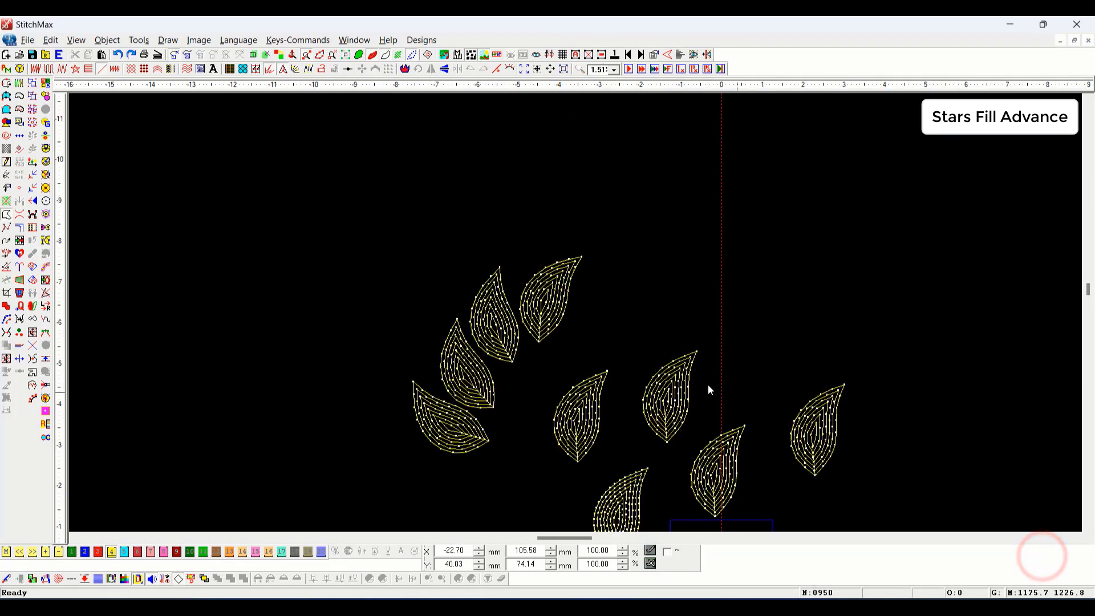
{"action": "scroll", "coordinate": [686, 457], "scroll_direction": "down", "scroll_amount": 1}
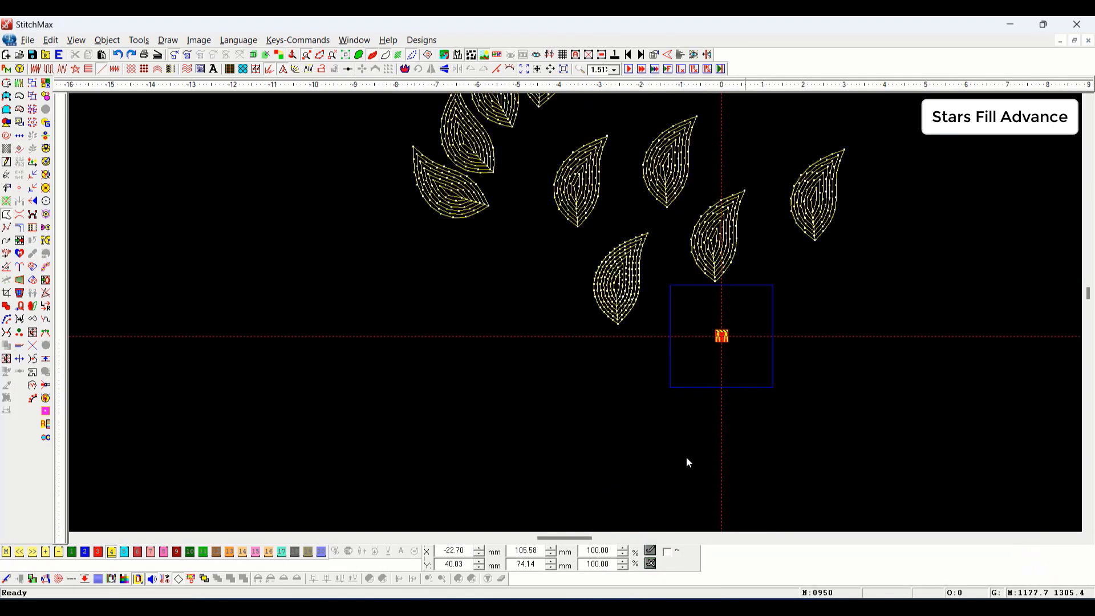
{"action": "scroll", "coordinate": [630, 372], "scroll_direction": "up", "scroll_amount": 2}
{"action": "scroll", "coordinate": [600, 379], "scroll_direction": "down", "scroll_amount": 2}
{"action": "scroll", "coordinate": [713, 319], "scroll_direction": "up", "scroll_amount": 1}
{"action": "scroll", "coordinate": [752, 417], "scroll_direction": "down", "scroll_amount": 1}
{"action": "scroll", "coordinate": [692, 408], "scroll_direction": "up", "scroll_amount": 1}
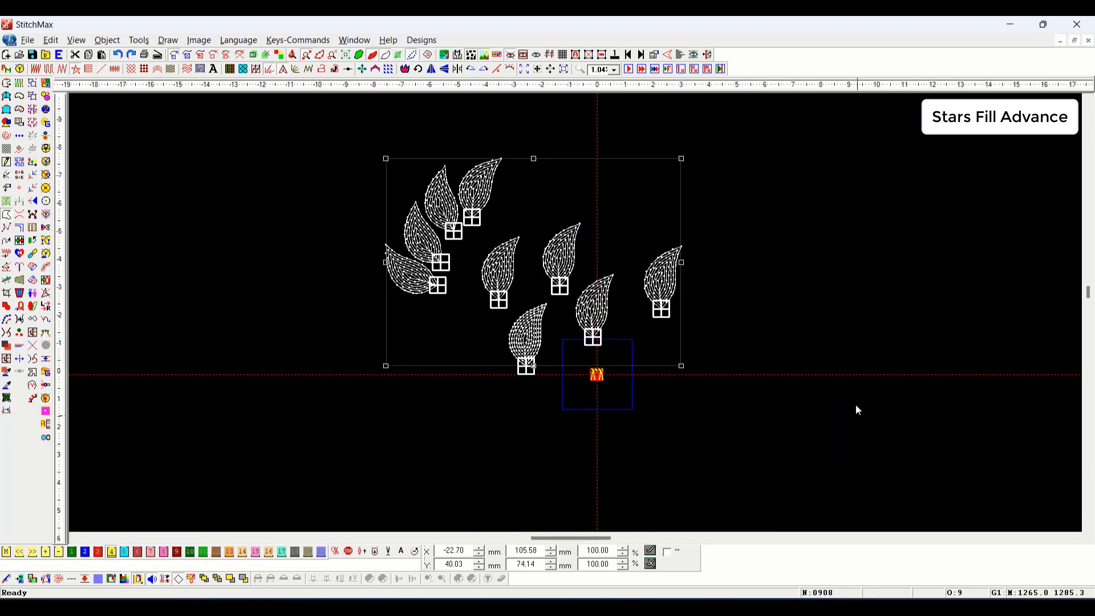
{"action": "left_click", "coordinate": [855, 409]}
{"action": "scroll", "coordinate": [807, 208], "scroll_direction": "up", "scroll_amount": 1}
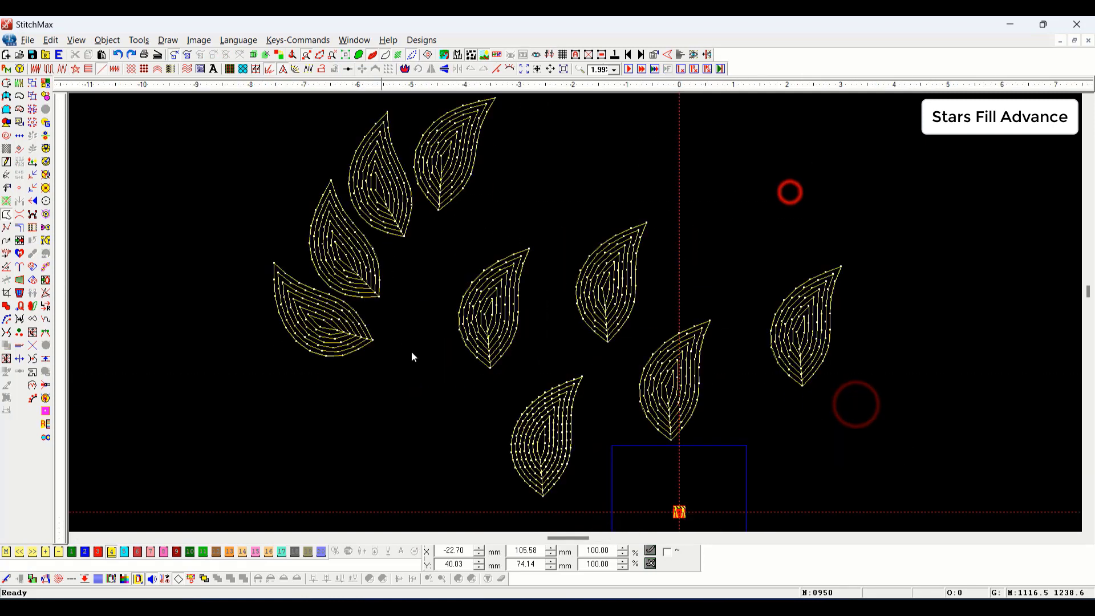
Step: Apply a line fill with 1.50 mm stitch length to the eight leaves other than the lowest, and reapply the star fill
{"action": "scroll", "coordinate": [410, 357], "scroll_direction": "down", "scroll_amount": 1}
{"action": "left_click_drag", "start_coordinate": [305, 121], "coordinate": [838, 403]}
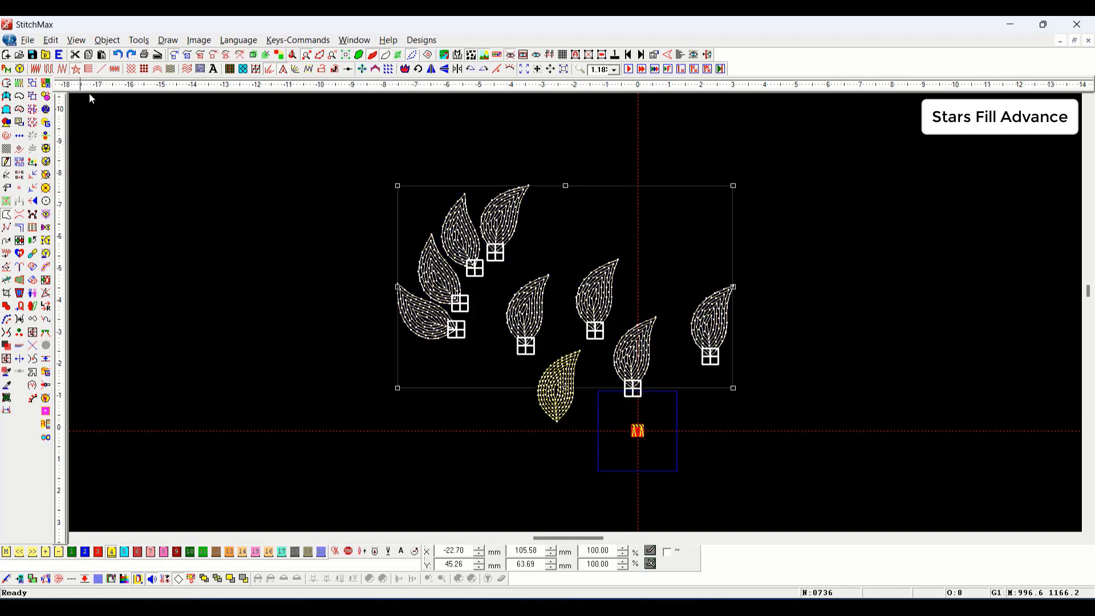
{"action": "left_click", "coordinate": [105, 74]}
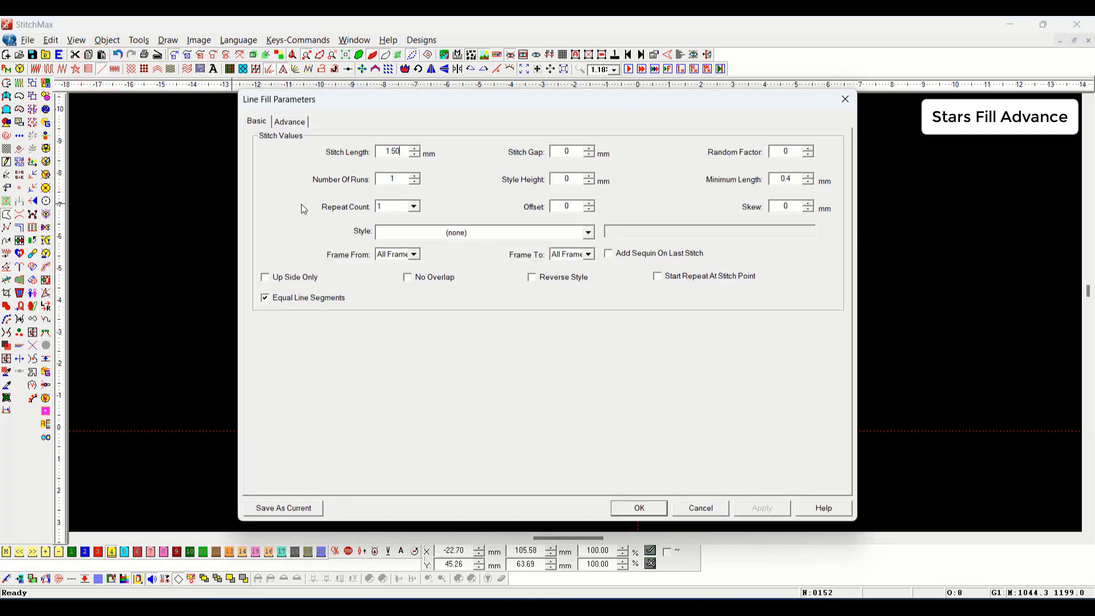
{"action": "key", "text": "Return"}
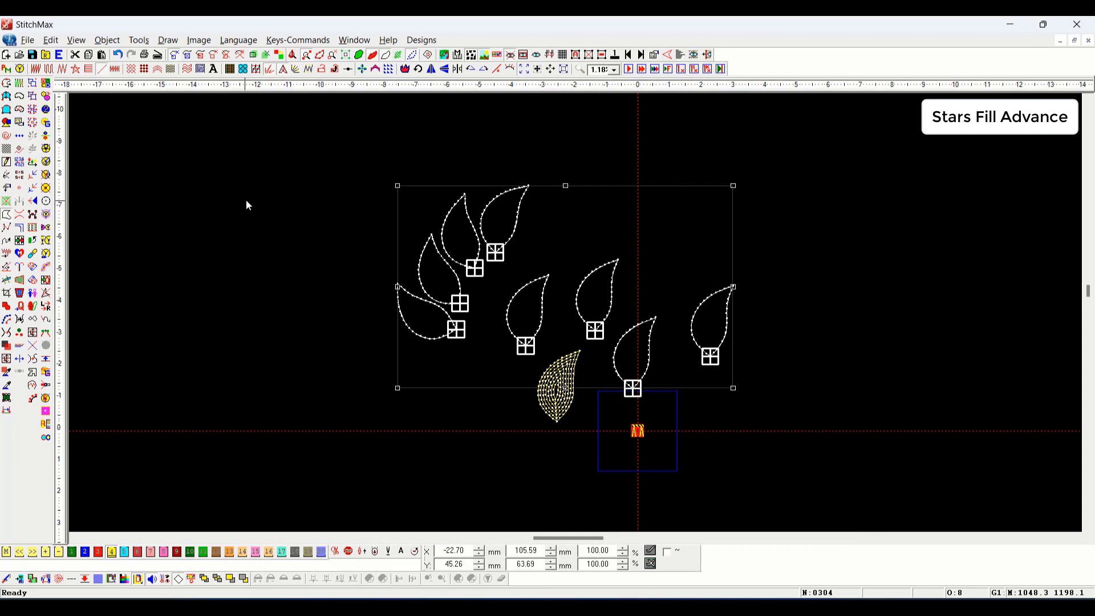
{"action": "left_click", "coordinate": [78, 70]}
Step: Examine the stitch layout of the nine star-filled leaves, ending with a close look at the lowest leaf
{"action": "key", "text": "z"}
{"action": "left_click_drag", "start_coordinate": [347, 158], "coordinate": [774, 423]}
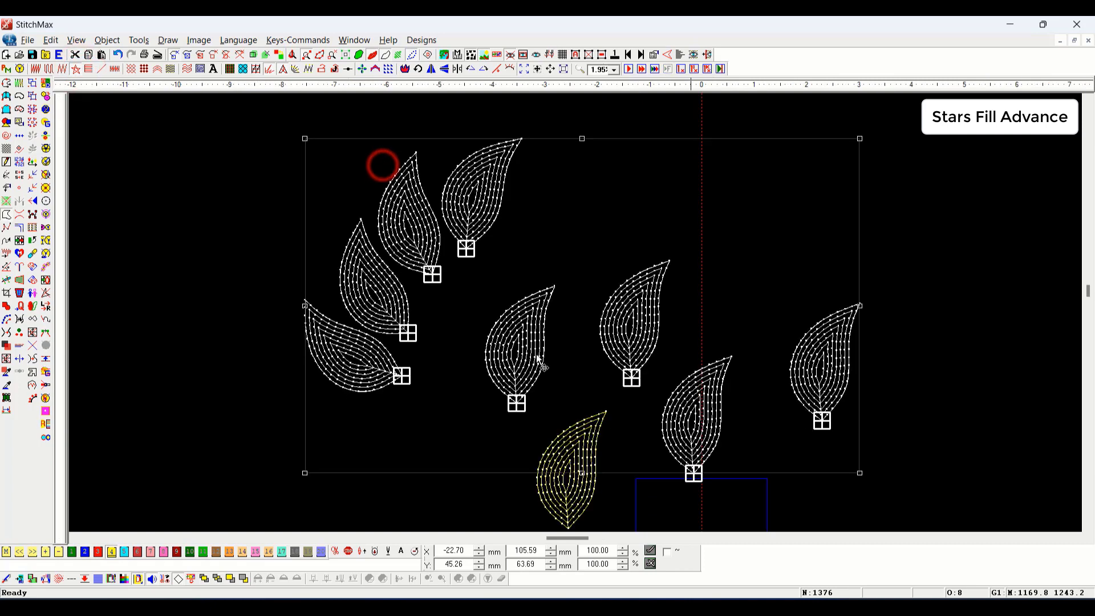
{"action": "key", "text": "z"}
{"action": "left_click_drag", "start_coordinate": [344, 181], "coordinate": [684, 498]}
{"action": "scroll", "coordinate": [567, 340], "scroll_direction": "down", "scroll_amount": 2}
{"action": "key", "text": "z"}
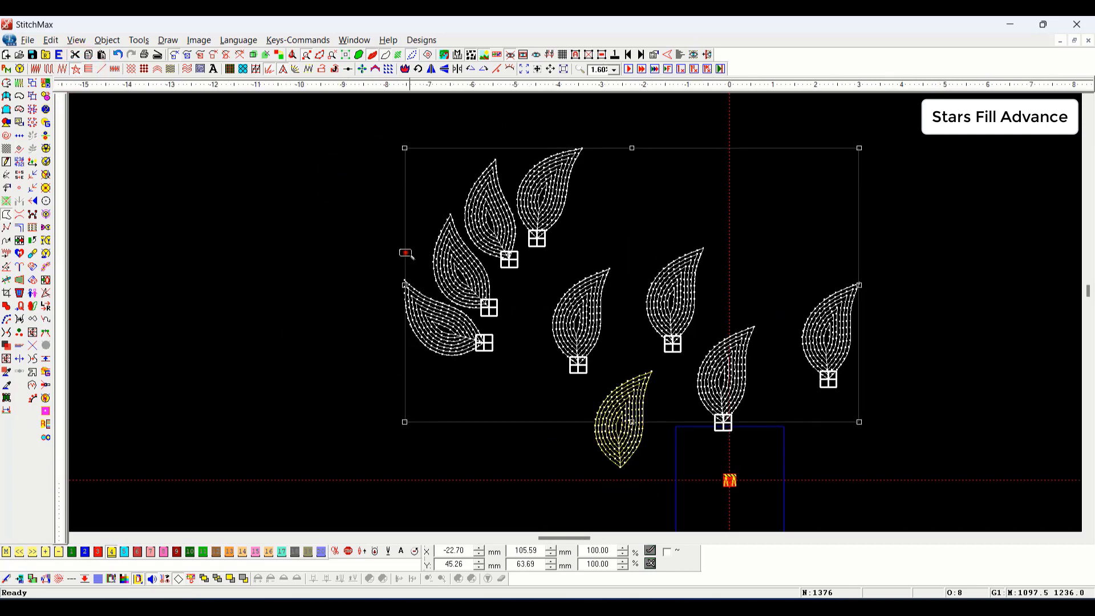
{"action": "left_click_drag", "start_coordinate": [406, 253], "coordinate": [916, 538]}
{"action": "scroll", "coordinate": [638, 355], "scroll_direction": "down", "scroll_amount": 2}
{"action": "scroll", "coordinate": [638, 354], "scroll_direction": "up", "scroll_amount": 2}
{"action": "scroll", "coordinate": [624, 354], "scroll_direction": "down", "scroll_amount": 1}
{"action": "key", "text": "z"}
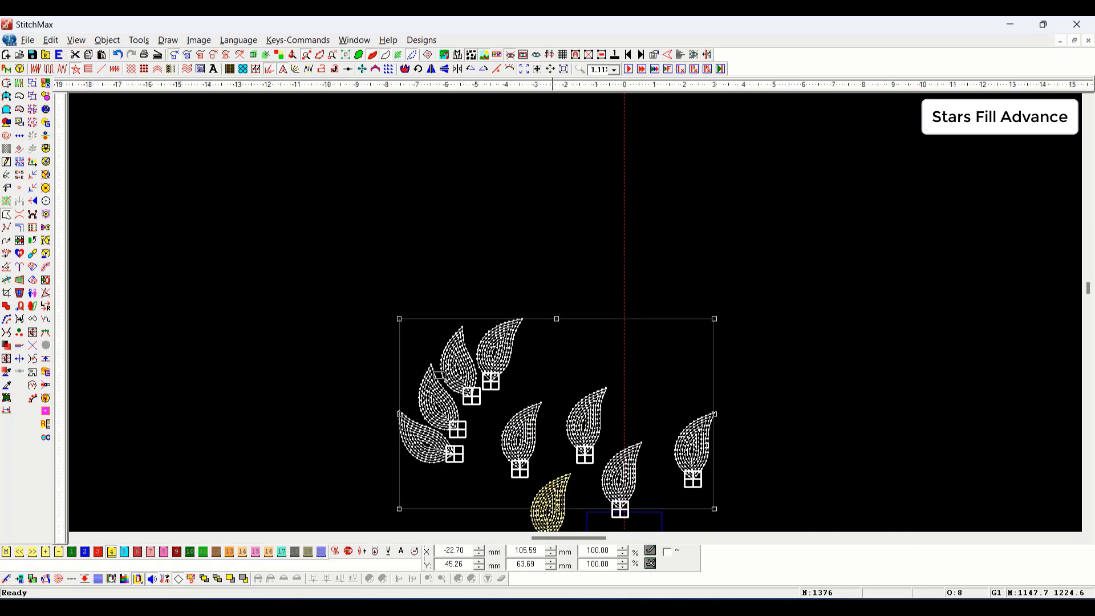
{"action": "left_click_drag", "start_coordinate": [362, 269], "coordinate": [723, 573]}
{"action": "left_click", "coordinate": [578, 454], "text": "ctrl"}
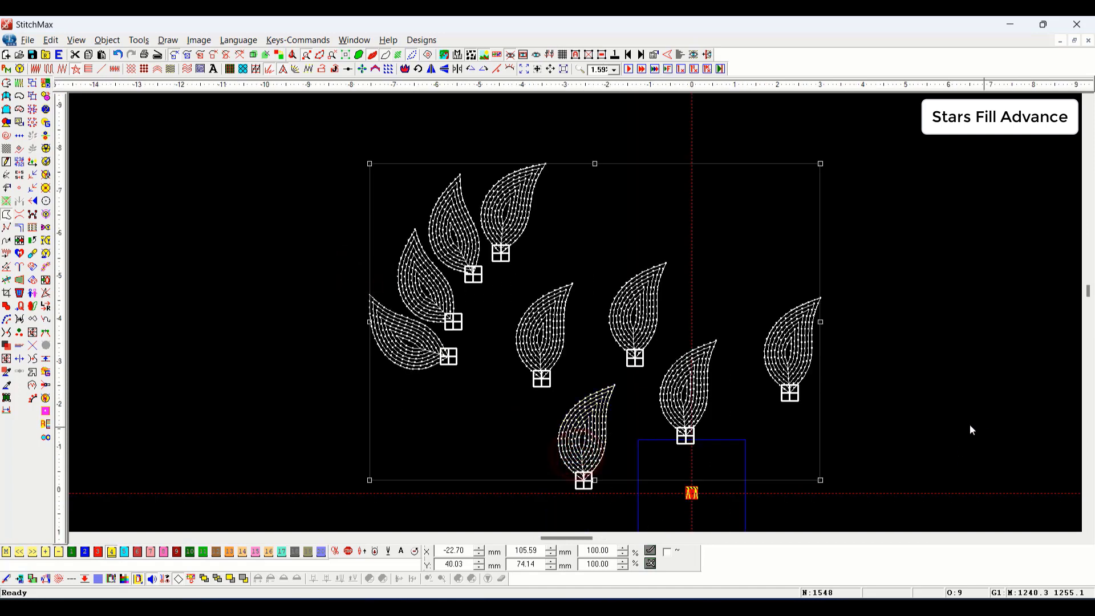
{"action": "left_click", "coordinate": [962, 409]}
{"action": "left_click", "coordinate": [745, 361]}
{"action": "left_click", "coordinate": [393, 232]}
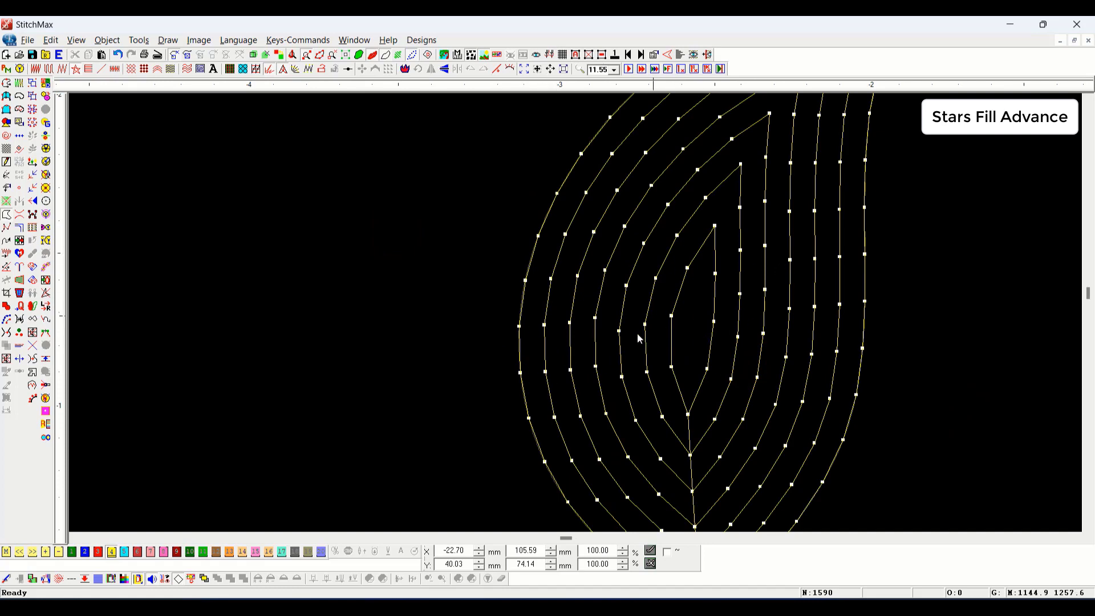
Step: Set the Star Offset of the lowest leaf's Star/Plasma fill to 3
{"action": "left_click", "coordinate": [600, 344]}
{"action": "scroll", "coordinate": [616, 370], "scroll_direction": "down", "scroll_amount": 2}
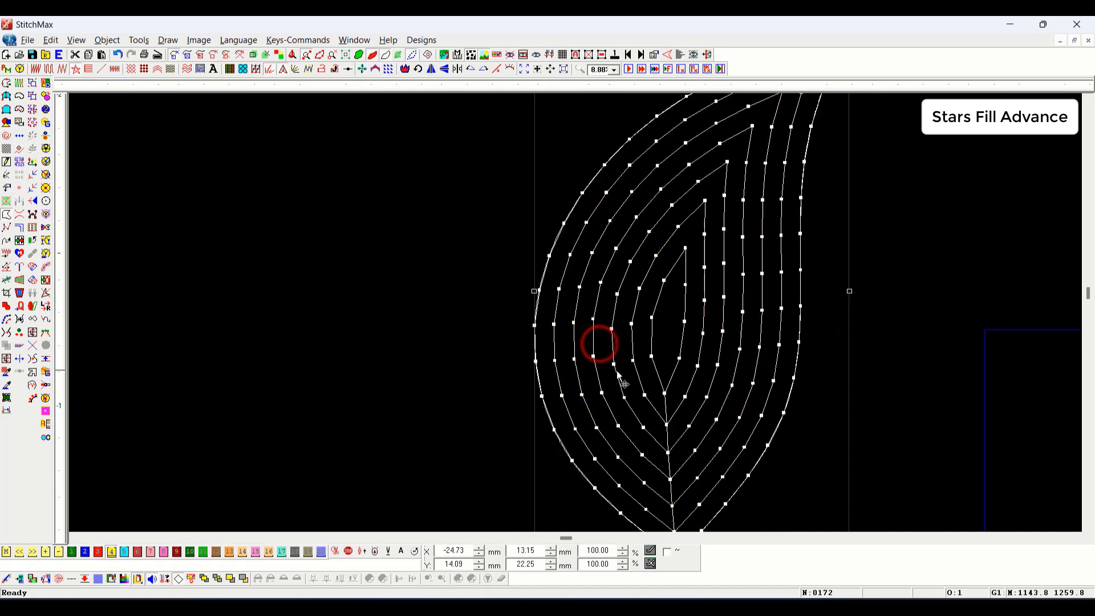
{"action": "key", "text": "alt+Return"}
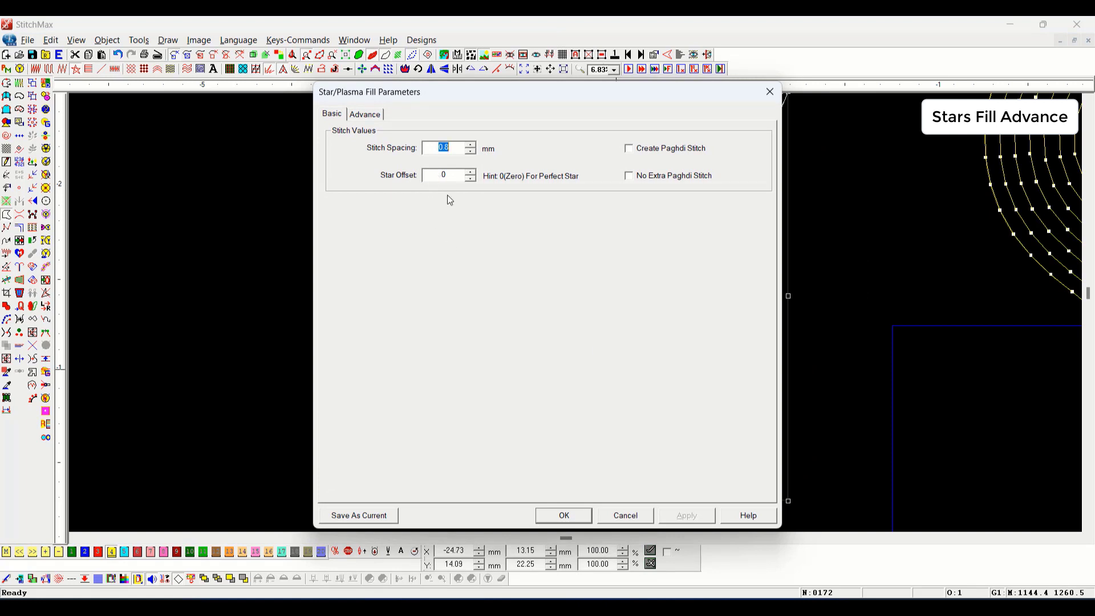
{"action": "key", "text": "Tab"}
{"action": "left_click_drag", "start_coordinate": [508, 96], "coordinate": [246, 88]}
{"action": "type", "text": "3"}
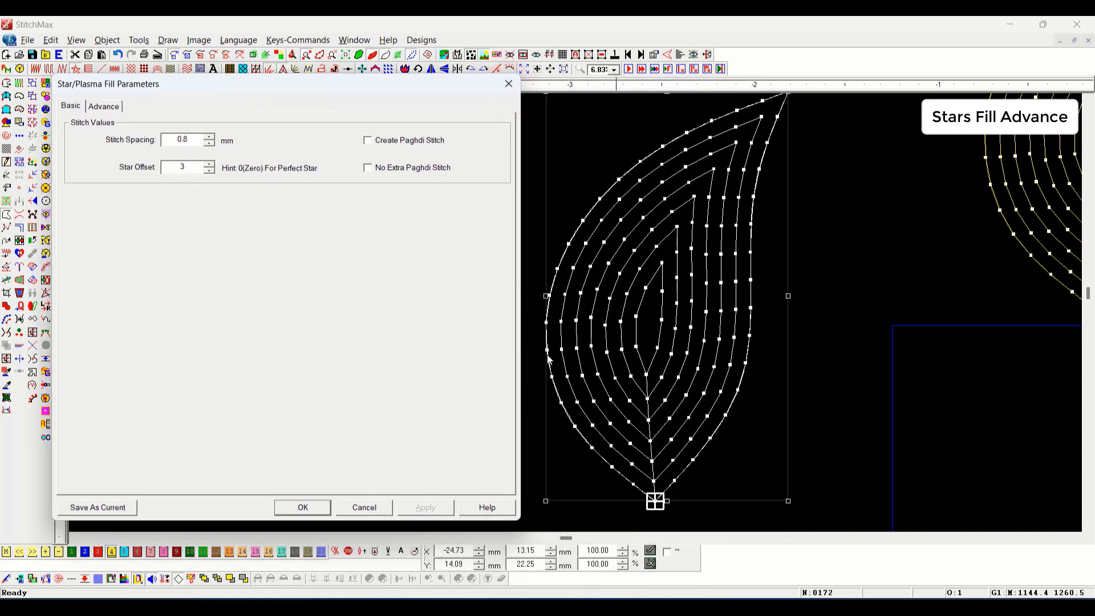
{"action": "left_click", "coordinate": [303, 508]}
{"action": "scroll", "coordinate": [694, 392], "scroll_direction": "down", "scroll_amount": 1}
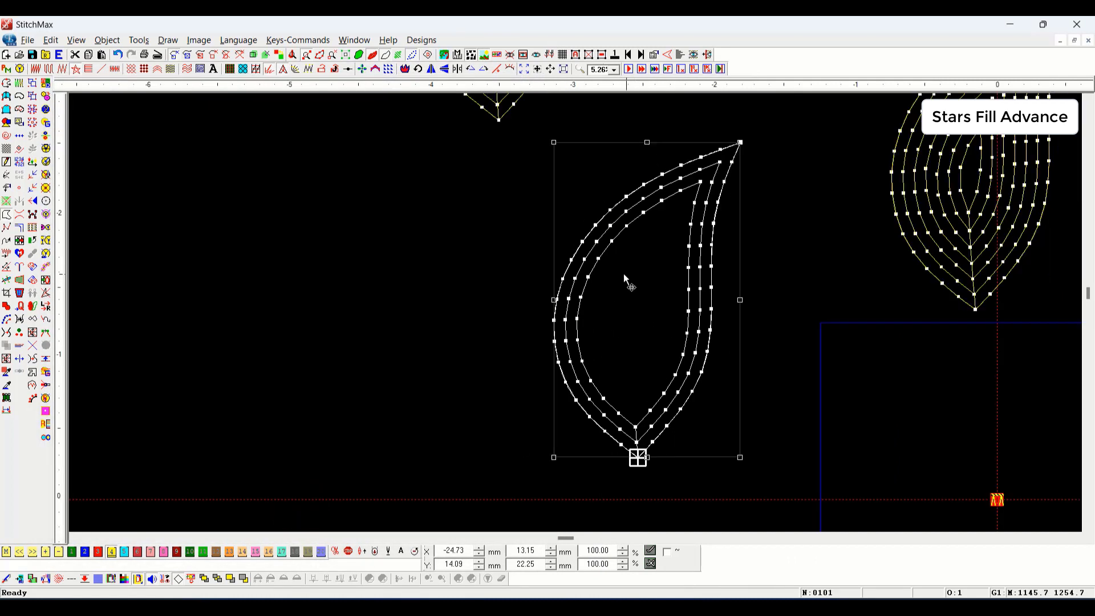
{"action": "left_click", "coordinate": [872, 374]}
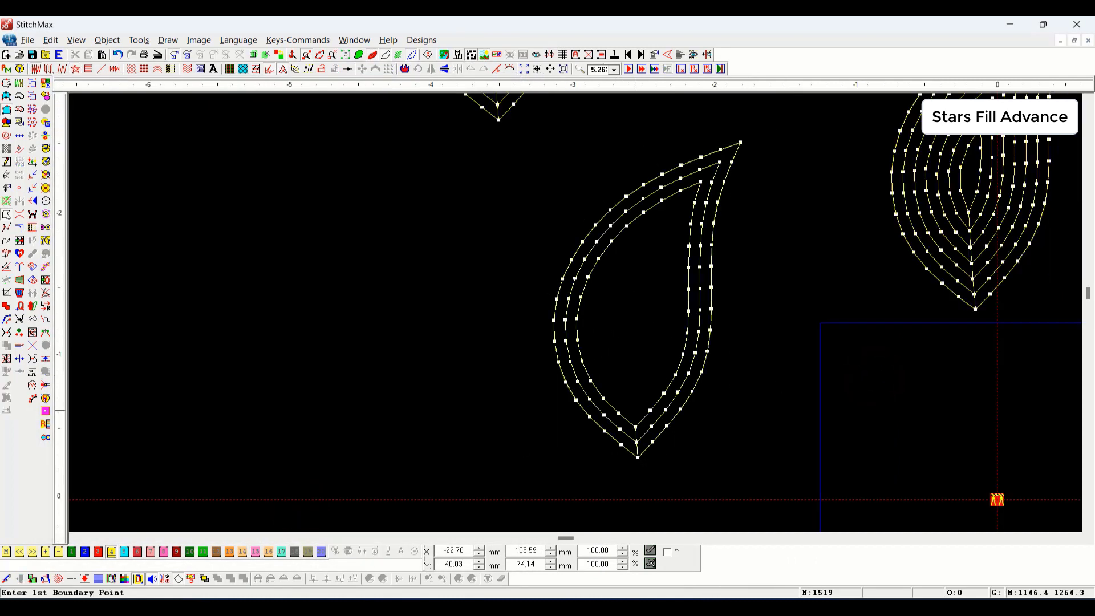
Step: Start a two-curve fill inside the lowest leaf by plotting its first boundary along the inner left contour from base to tip
{"action": "left_click", "coordinate": [626, 425]}
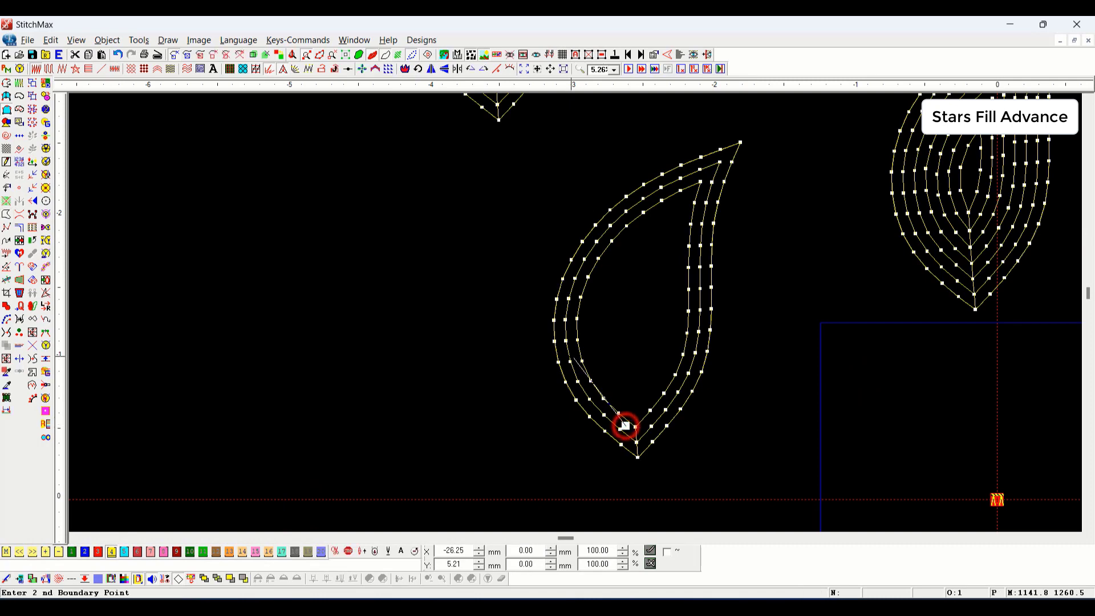
{"action": "left_click", "coordinate": [570, 355]}
{"action": "left_click", "coordinate": [580, 279]}
{"action": "left_click", "coordinate": [626, 217]}
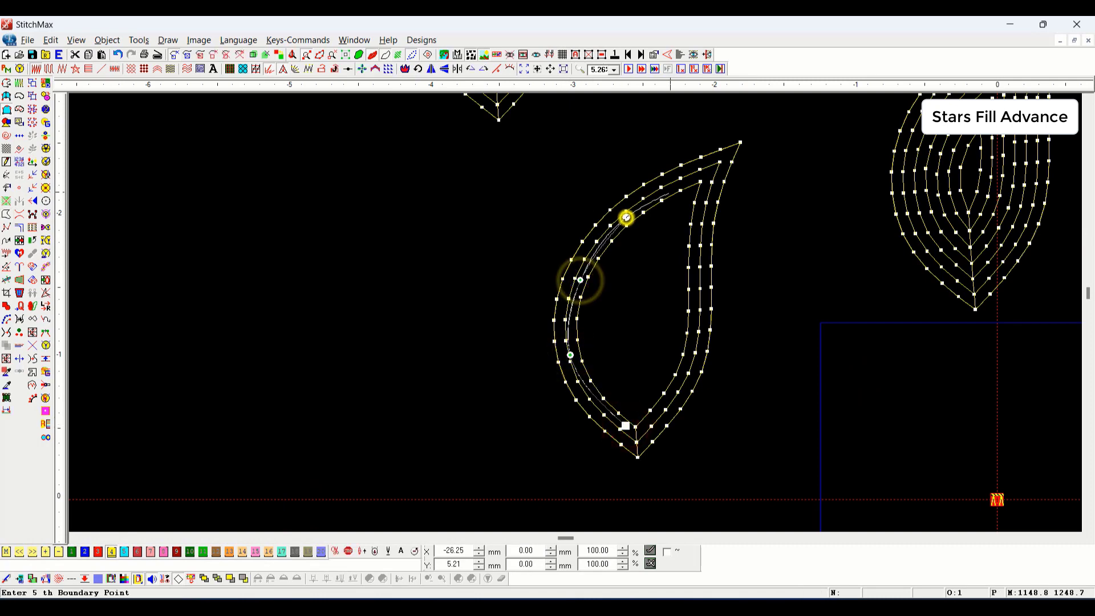
{"action": "right_click", "coordinate": [691, 180]}
Step: Plot the second boundary curve along the leaf's inner right contour from base to tip and finish the fill
{"action": "scroll", "coordinate": [651, 393], "scroll_direction": "down", "scroll_amount": 2}
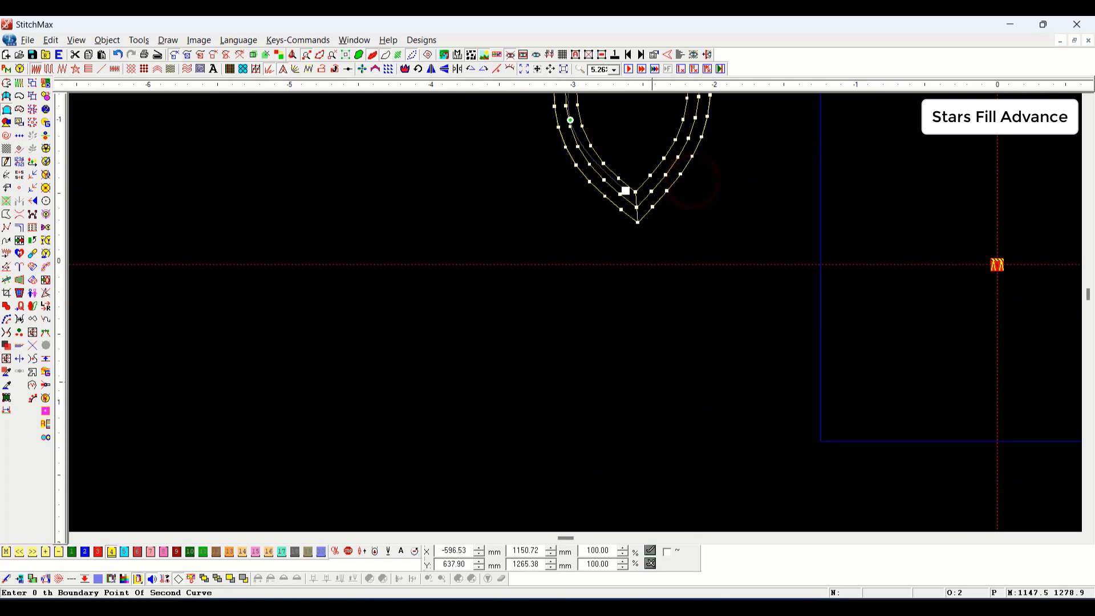
{"action": "left_click", "coordinate": [646, 193]}
{"action": "scroll", "coordinate": [685, 216], "scroll_direction": "up", "scroll_amount": 2}
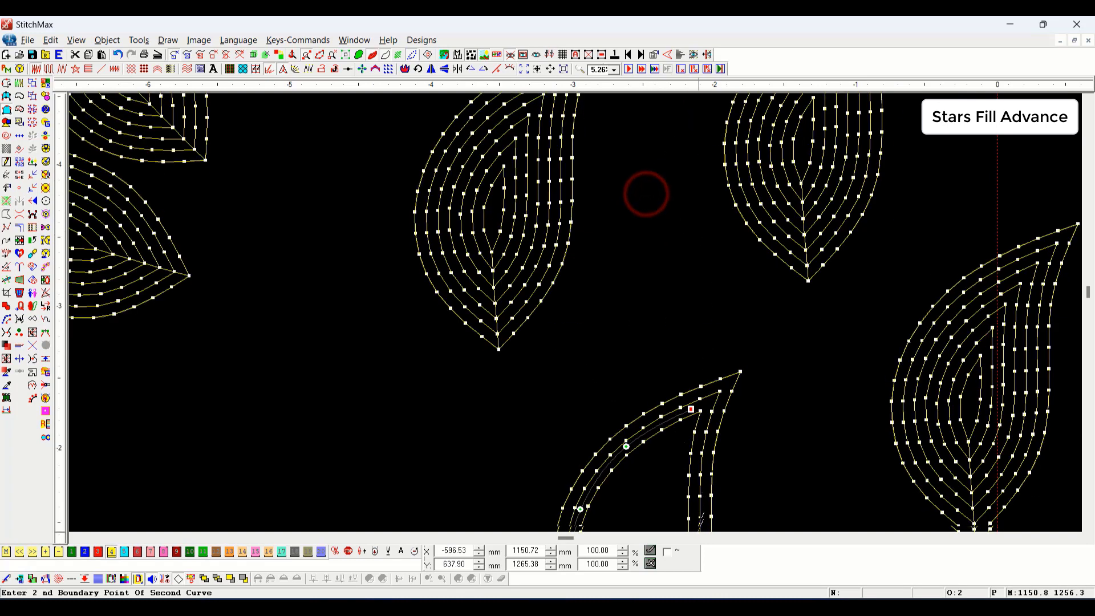
{"action": "scroll", "coordinate": [696, 513], "scroll_direction": "down", "scroll_amount": 2}
{"action": "left_click", "coordinate": [675, 221]}
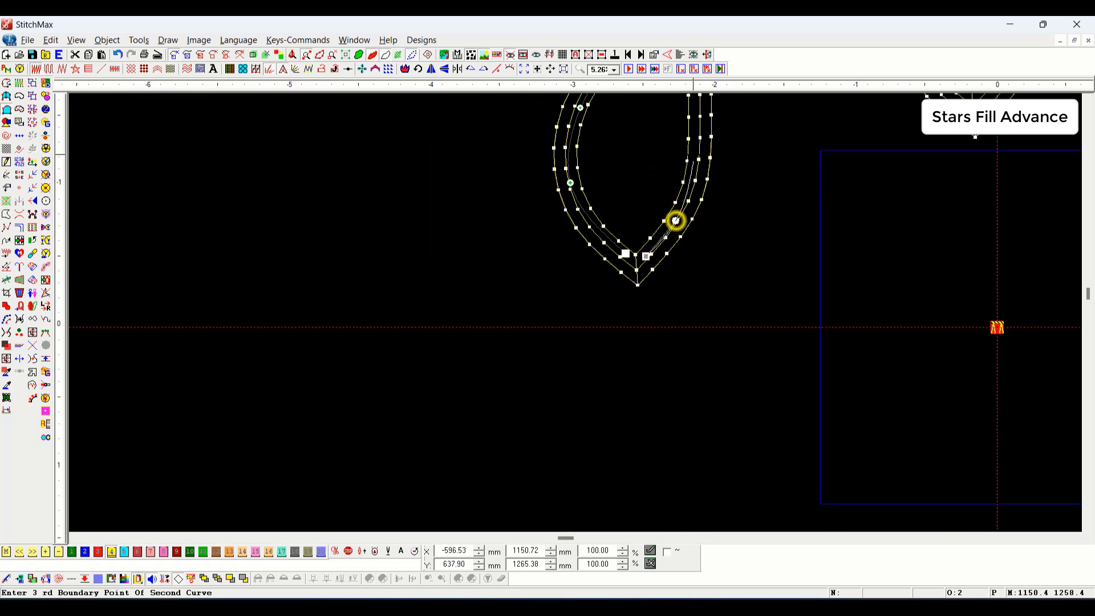
{"action": "left_click", "coordinate": [694, 152]}
{"action": "scroll", "coordinate": [696, 152], "scroll_direction": "up", "scroll_amount": 3}
{"action": "scroll", "coordinate": [696, 153], "scroll_direction": "down", "scroll_amount": 3}
{"action": "scroll", "coordinate": [694, 321], "scroll_direction": "up", "scroll_amount": 1}
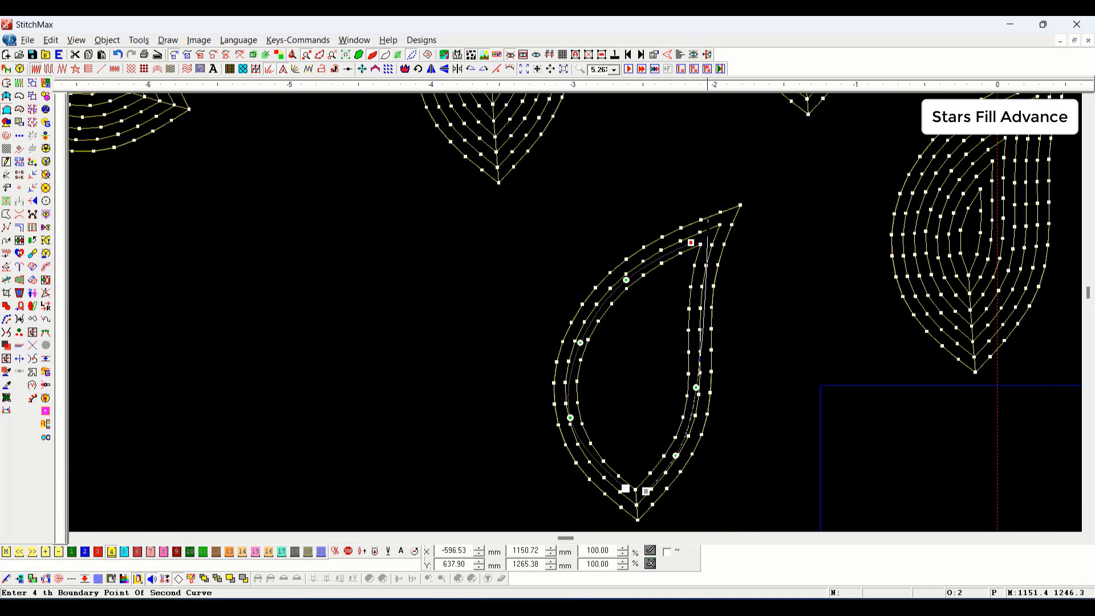
{"action": "left_click", "coordinate": [694, 321]}
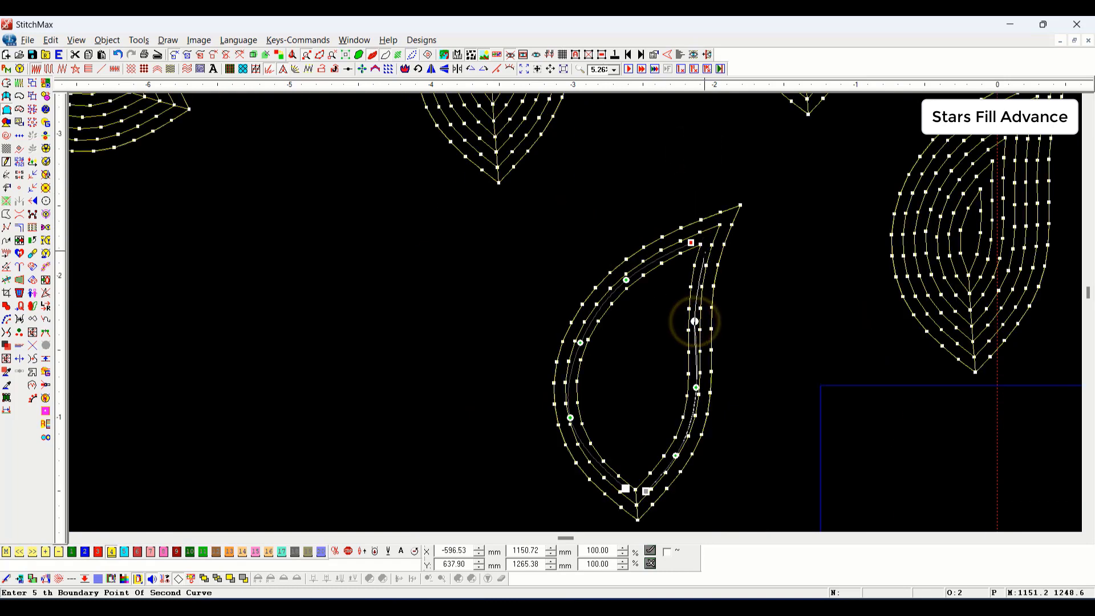
{"action": "right_click", "coordinate": [705, 249]}
{"action": "key", "text": "Escape"}
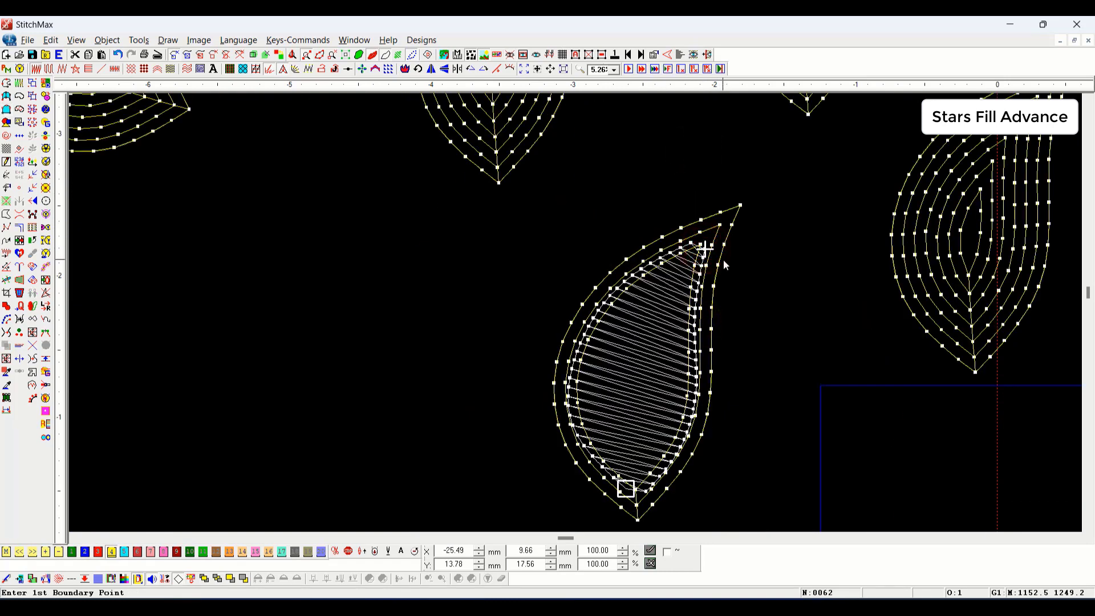
Step: Show the stitches in realistic view and recolour the new inner fill red
{"action": "key", "text": "t"}
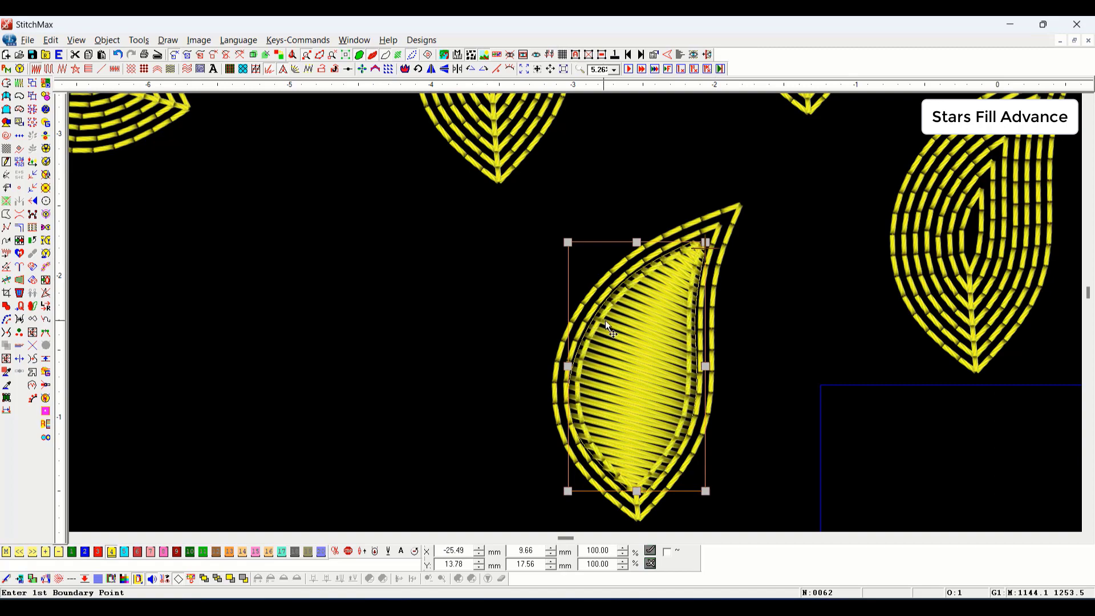
{"action": "left_click", "coordinate": [98, 551]}
{"action": "left_click", "coordinate": [237, 437]}
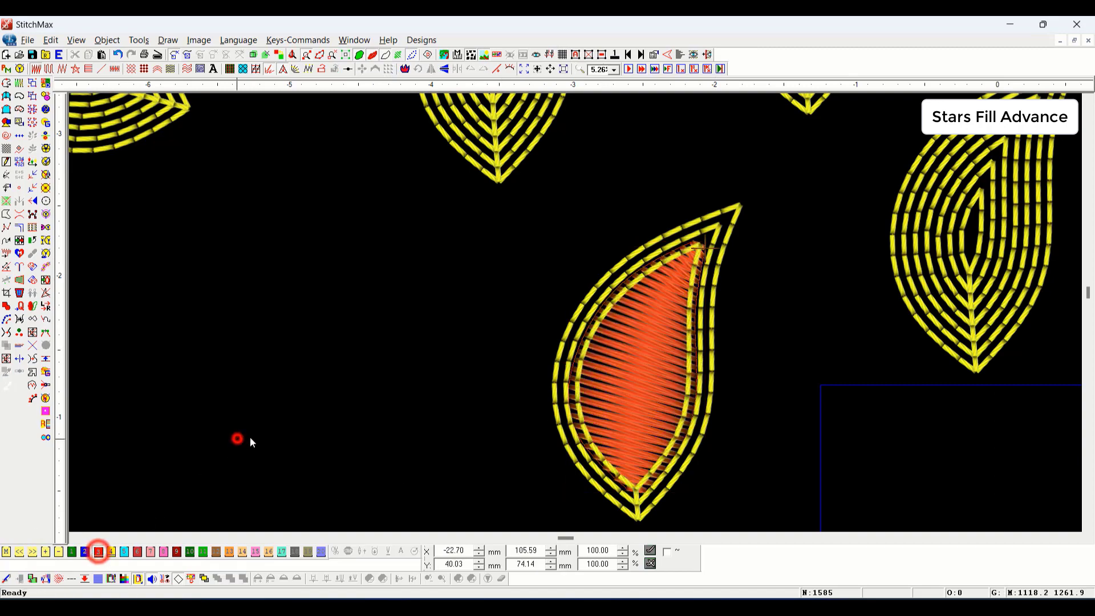
Step: Examine the leaf with the red centre close up and within the whole leaf arrangement
{"action": "scroll", "coordinate": [493, 435], "scroll_direction": "down", "scroll_amount": 2}
{"action": "scroll", "coordinate": [608, 358], "scroll_direction": "up", "scroll_amount": 2}
{"action": "scroll", "coordinate": [565, 396], "scroll_direction": "down", "scroll_amount": 2}
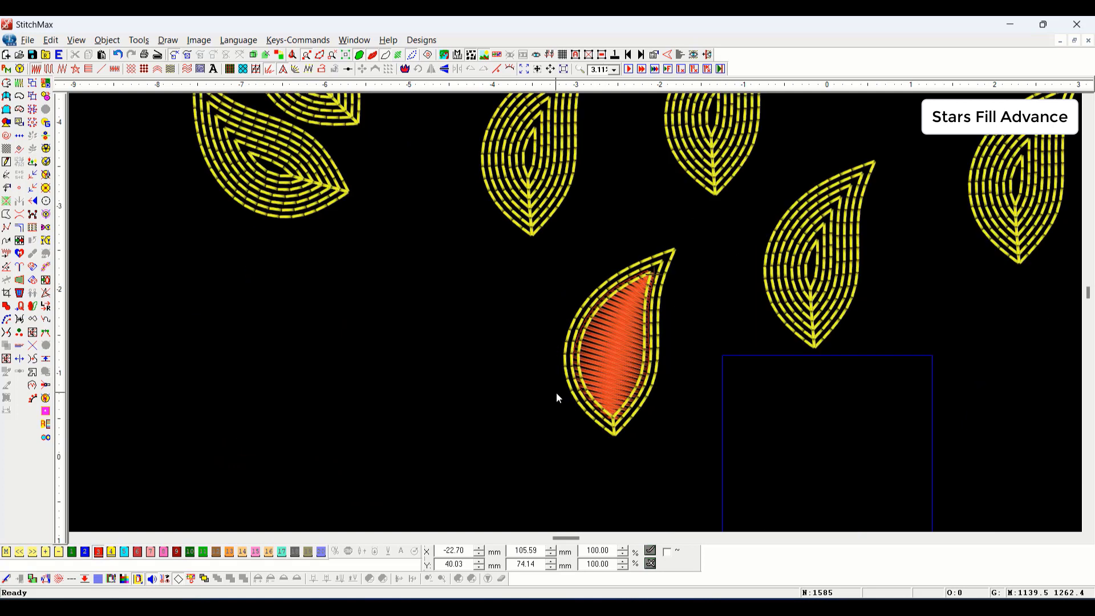
{"action": "scroll", "coordinate": [416, 434], "scroll_direction": "down", "scroll_amount": 1}
{"action": "scroll", "coordinate": [447, 384], "scroll_direction": "down", "scroll_amount": 3}
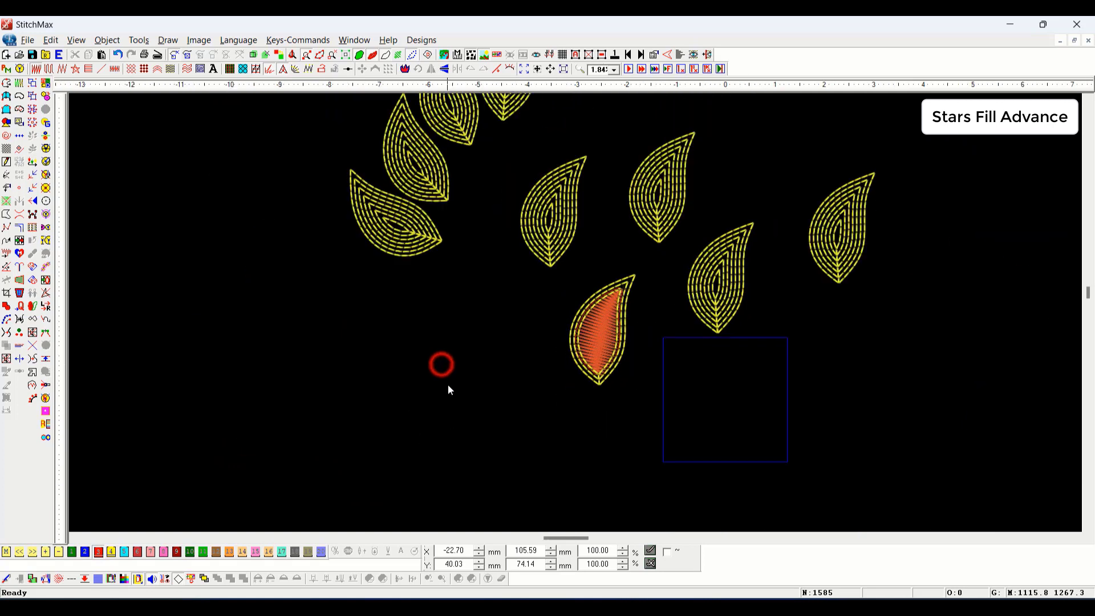
{"action": "scroll", "coordinate": [660, 320], "scroll_direction": "down", "scroll_amount": 2}
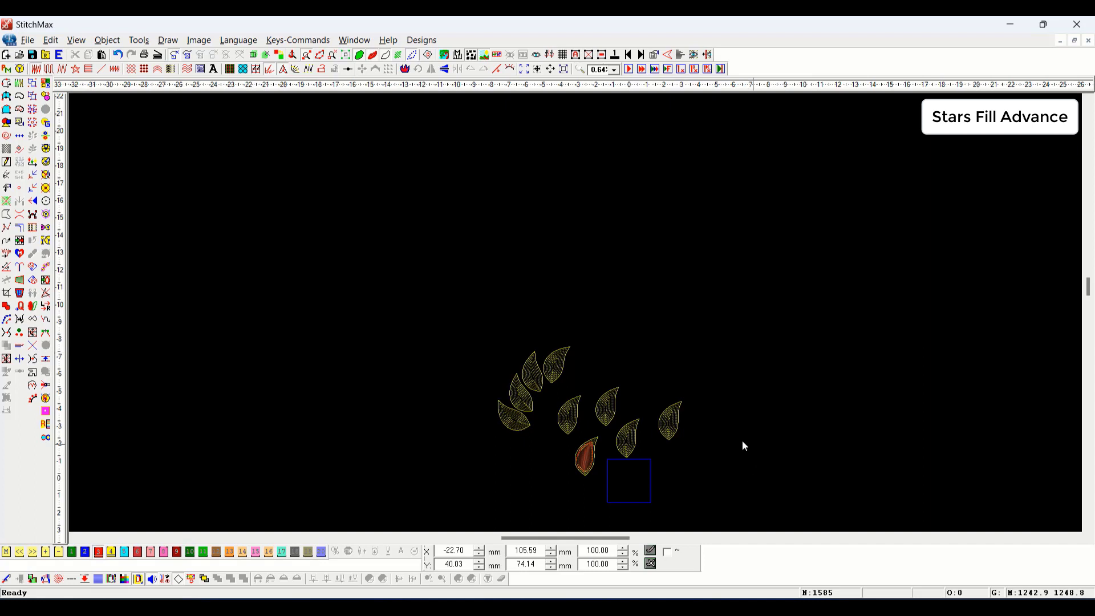
{"action": "scroll", "coordinate": [674, 417], "scroll_direction": "down", "scroll_amount": 1}
{"action": "key", "text": "z"}
{"action": "left_click_drag", "start_coordinate": [795, 262], "coordinate": [353, 494]}
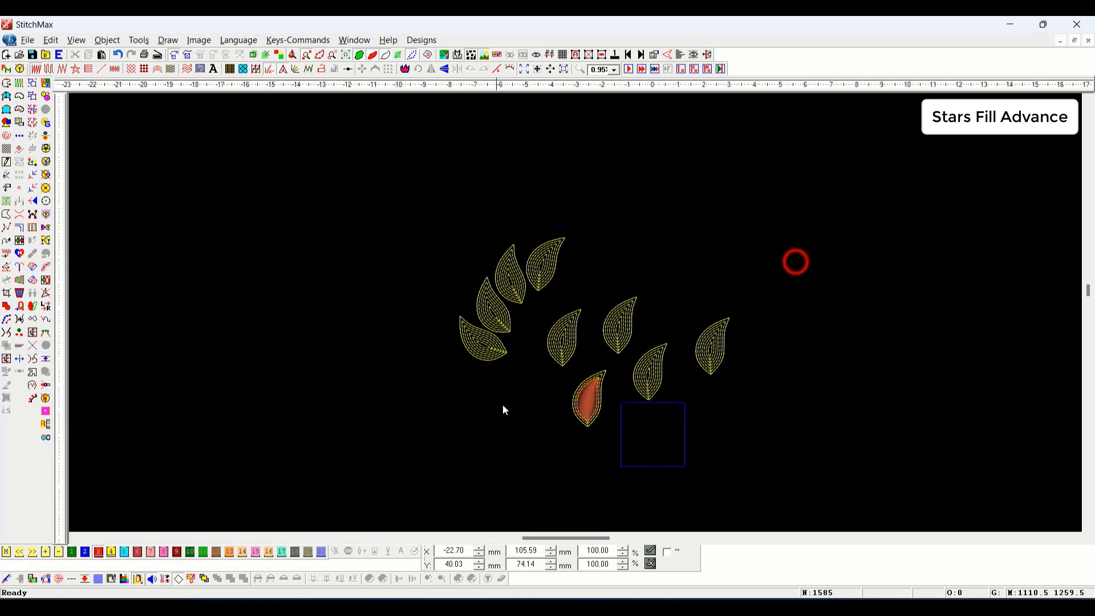
Step: Delete all leaves and the red fill, keeping only the rightmost leaf
{"action": "left_click", "coordinate": [340, 346]}
{"action": "left_click", "coordinate": [713, 356]}
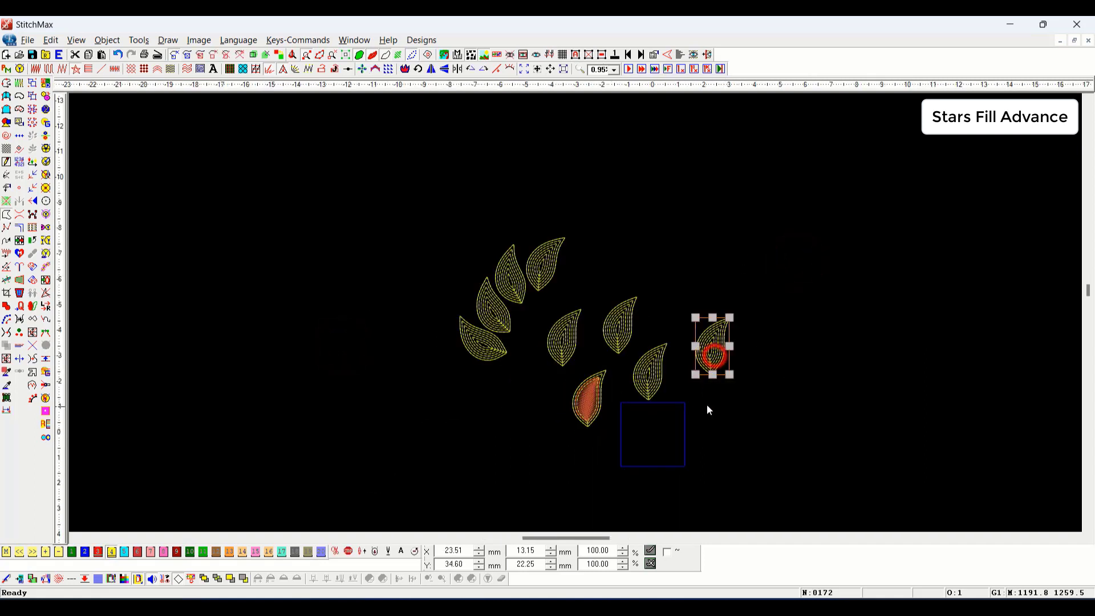
{"action": "left_click_drag", "start_coordinate": [676, 433], "coordinate": [675, 433]}
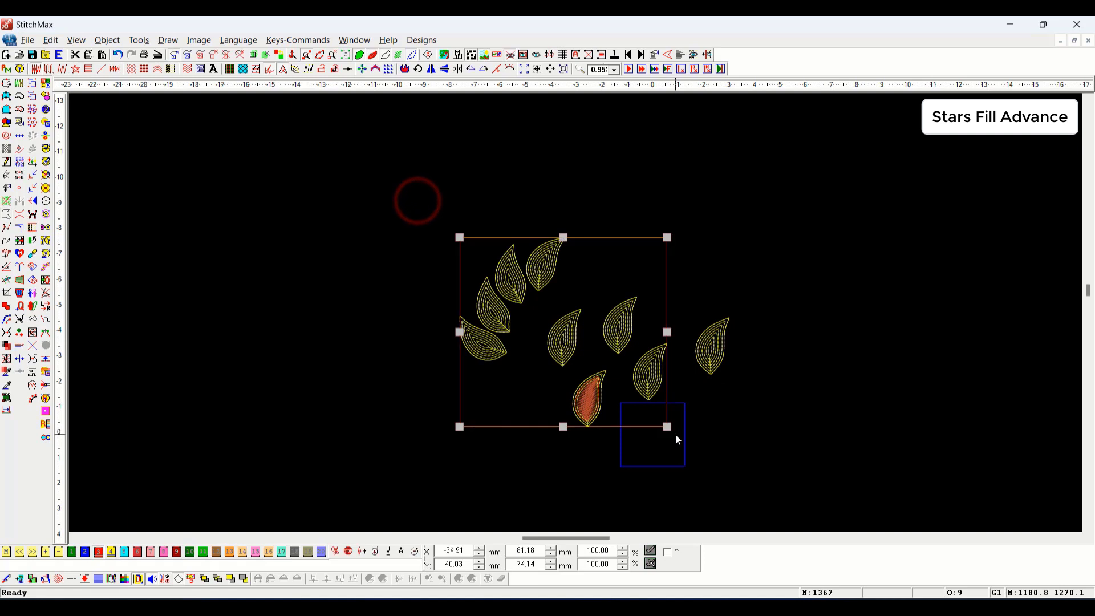
{"action": "key", "text": "Delete"}
{"action": "left_click", "coordinate": [707, 361]}
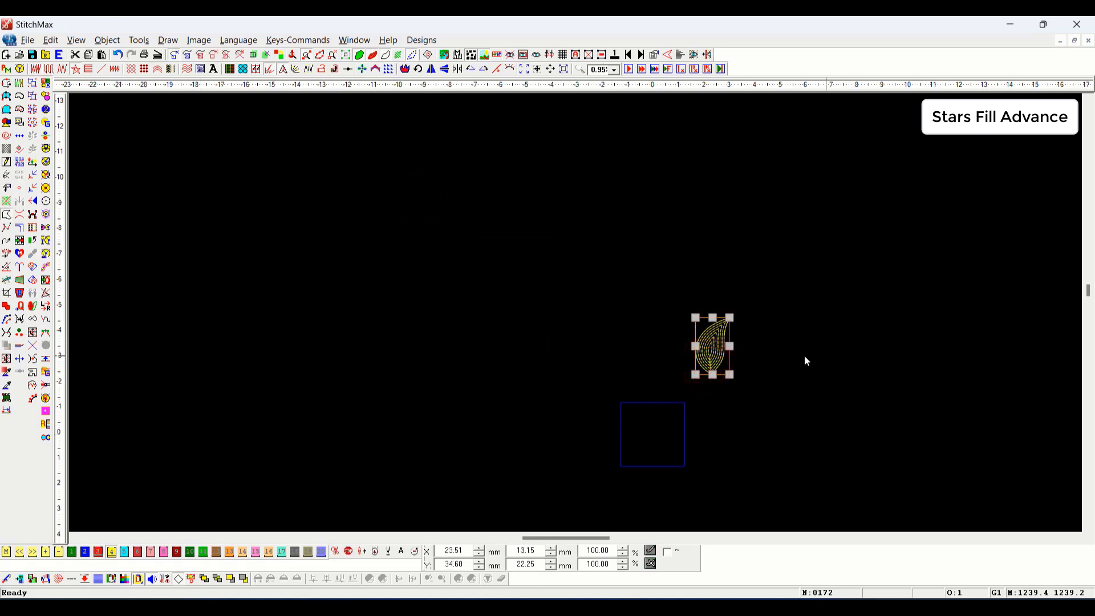
Step: Draw a circle about 14.7 mm in diameter to the right of the leaf and apply a Star/Plasma fill
{"action": "left_click_drag", "start_coordinate": [641, 242], "coordinate": [787, 439]}
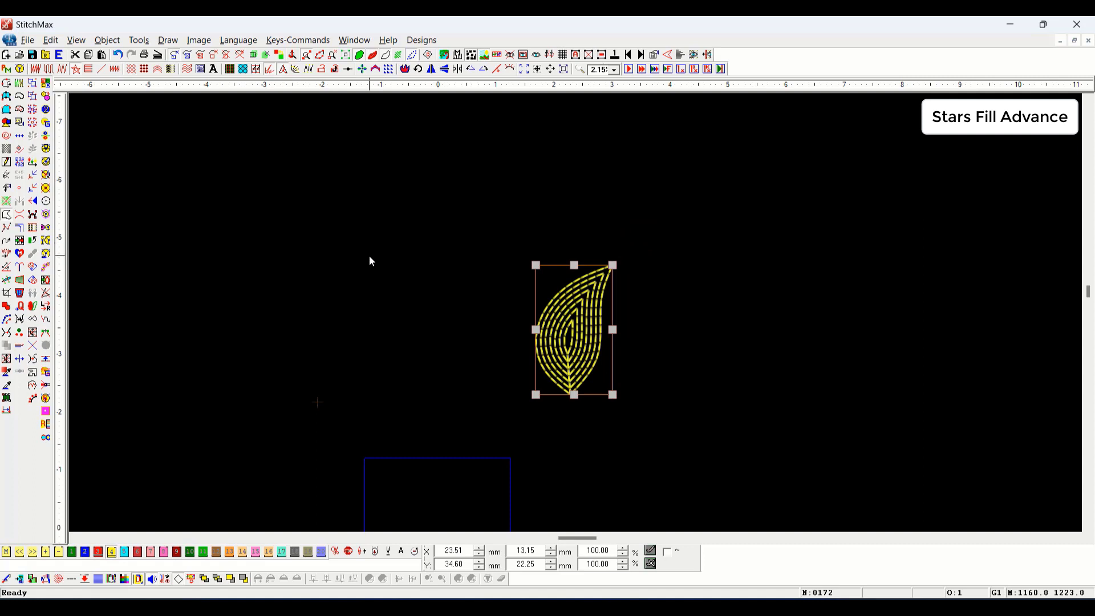
{"action": "left_click", "coordinate": [760, 313]}
{"action": "left_click", "coordinate": [777, 353]}
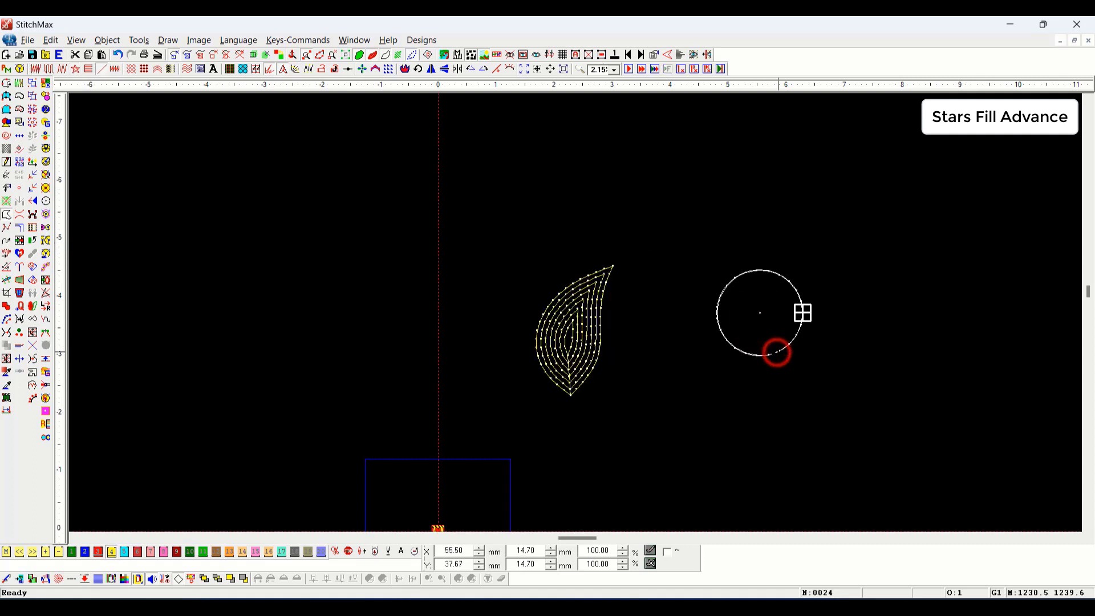
{"action": "left_click_drag", "start_coordinate": [662, 184], "coordinate": [767, 404]}
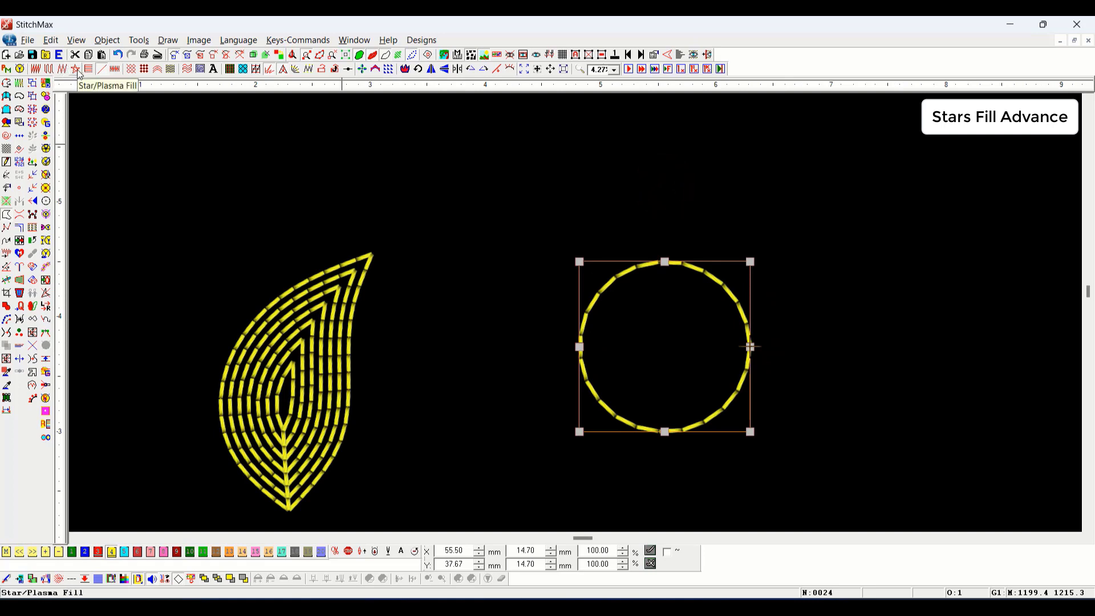
{"action": "left_click", "coordinate": [75, 69]}
Step: Enable Back From Center in the advanced Star/Plasma fill parameters of the circle
{"action": "left_click_drag", "start_coordinate": [595, 195], "coordinate": [695, 441]}
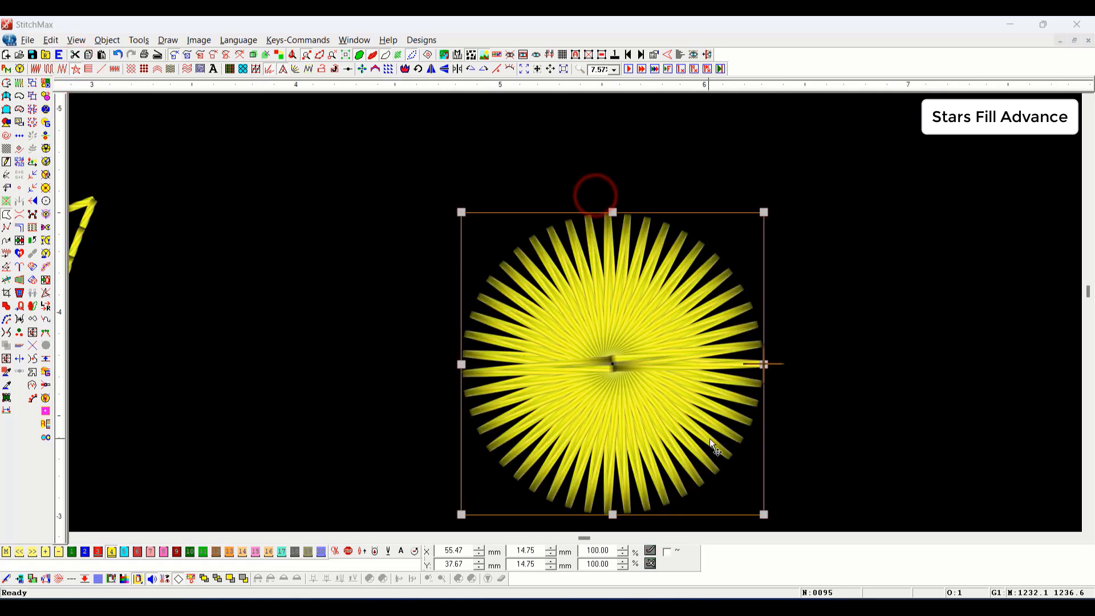
{"action": "double_click", "coordinate": [710, 438]}
{"action": "left_click", "coordinate": [365, 113]}
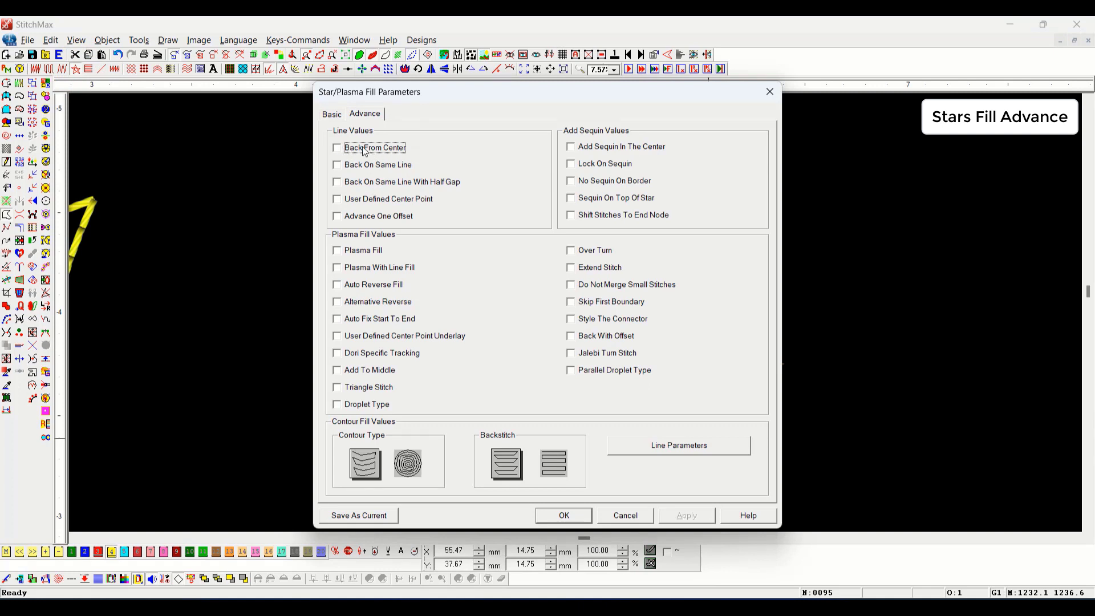
{"action": "left_click", "coordinate": [357, 150]}
{"action": "left_click", "coordinate": [563, 515]}
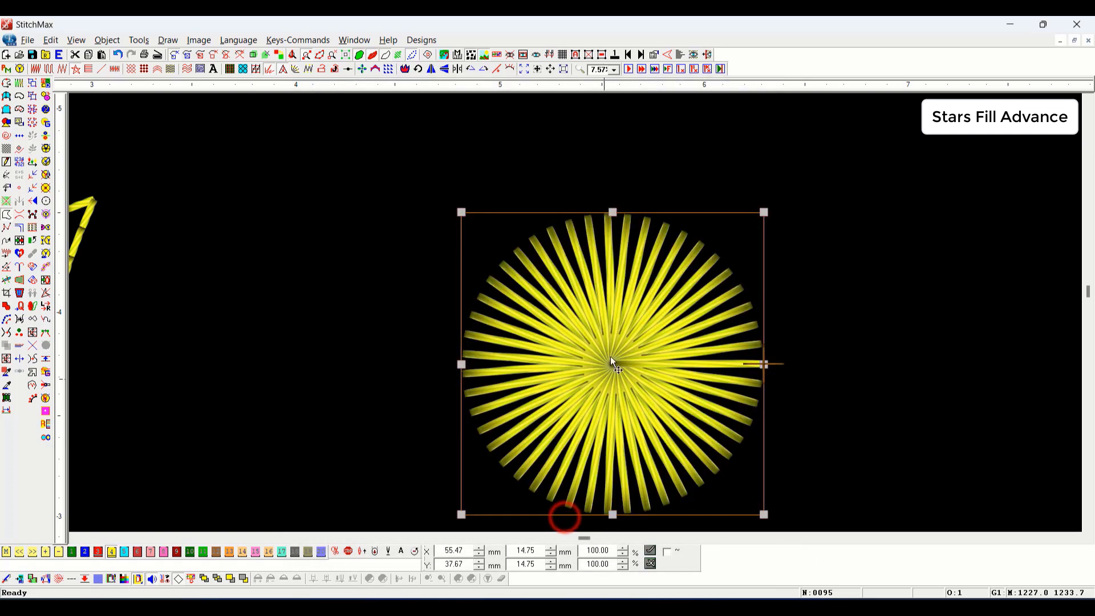
Step: Compare the circle's centre stitches with and without Back From Center by undoing and redoing the option
{"action": "key", "text": "z"}
{"action": "left_click_drag", "start_coordinate": [551, 299], "coordinate": [677, 451]}
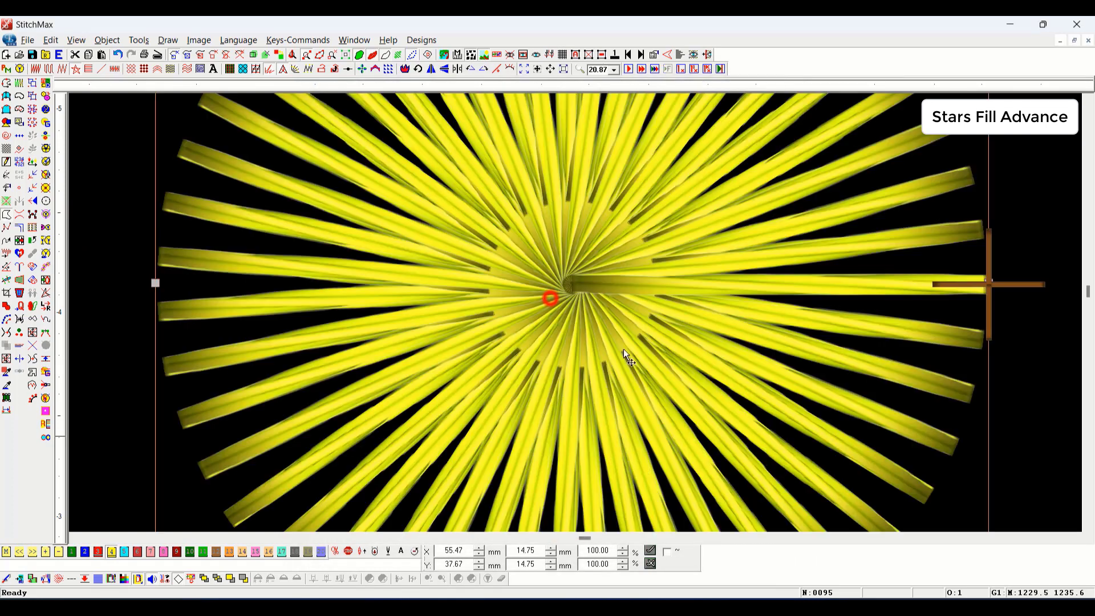
{"action": "key", "text": "ctrl+z"}
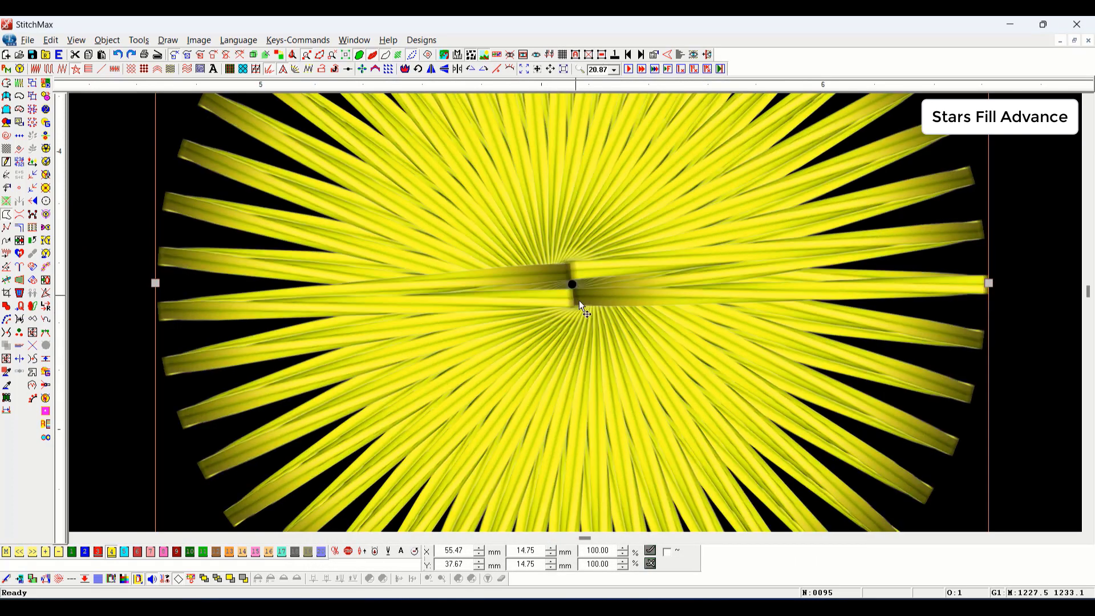
{"action": "key", "text": "s"}
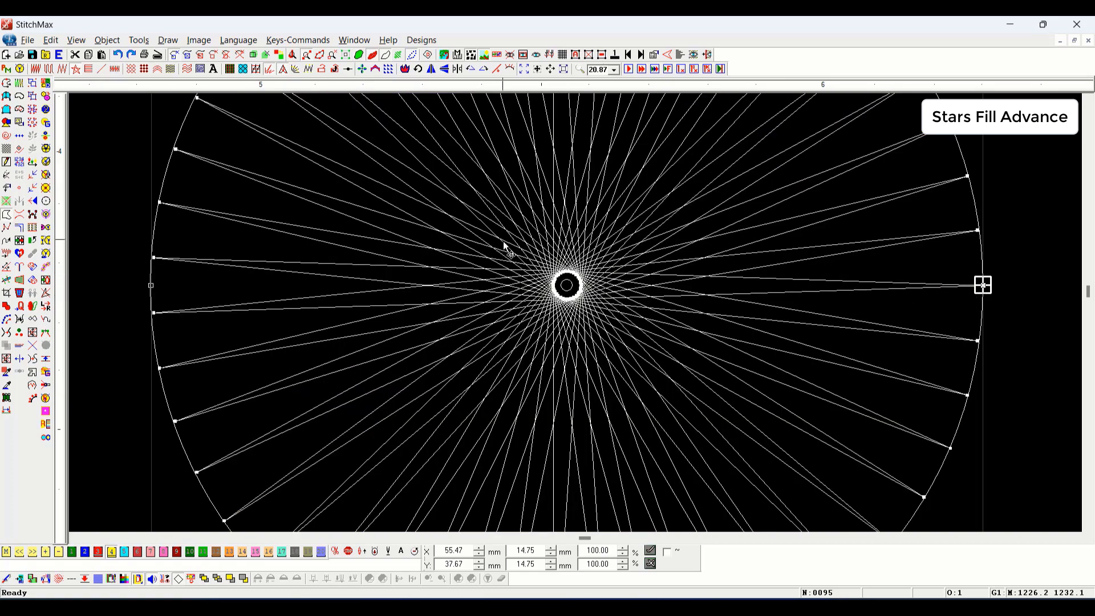
{"action": "key", "text": "ctrl+y"}
Step: Step forward through the individual stitches along the lower part of the star-filled circle to examine the stitch path
{"action": "left_click", "coordinate": [1089, 365]}
{"action": "scroll", "coordinate": [686, 252], "scroll_direction": "down", "scroll_amount": 1}
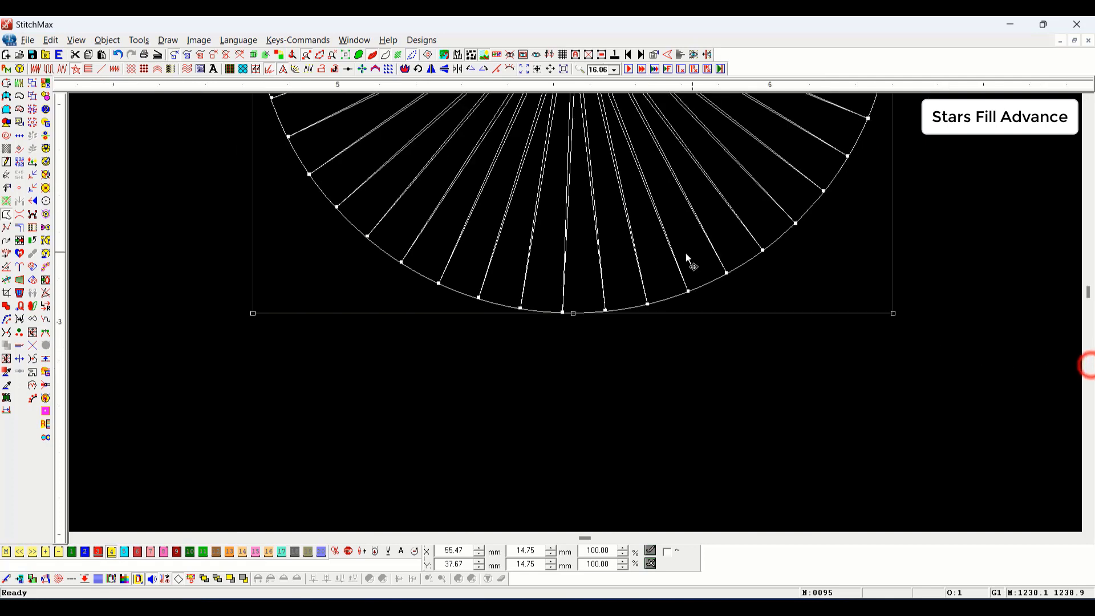
{"action": "scroll", "coordinate": [692, 285], "scroll_direction": "down", "scroll_amount": 1}
{"action": "key", "text": "Escape"}
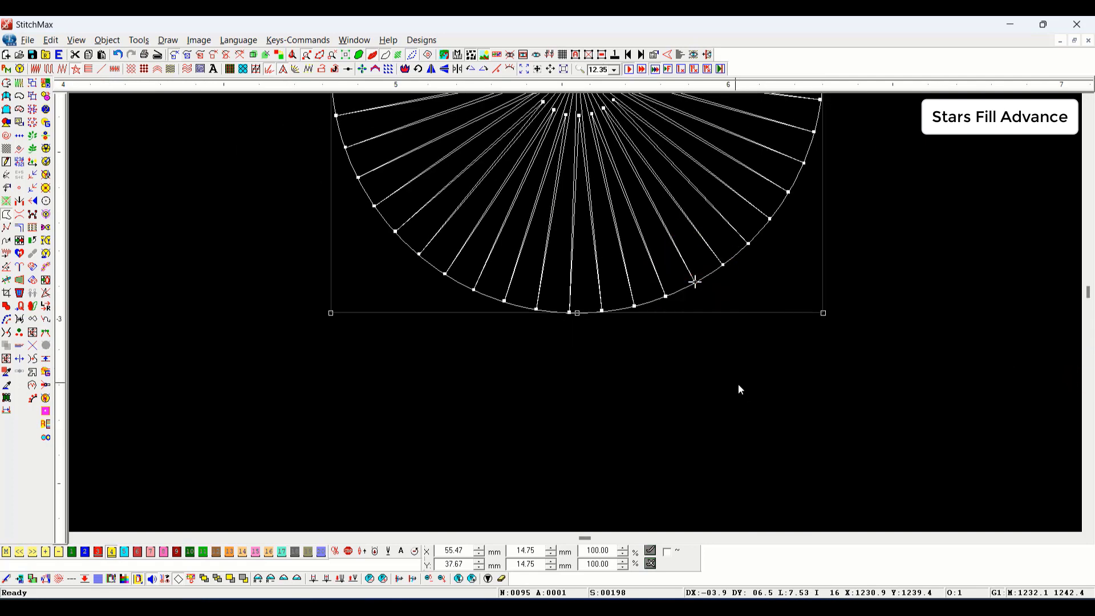
{"action": "left_click", "coordinate": [690, 289]}
{"action": "scroll", "coordinate": [724, 336], "scroll_direction": "down", "scroll_amount": 1}
{"action": "left_click", "coordinate": [724, 350]}
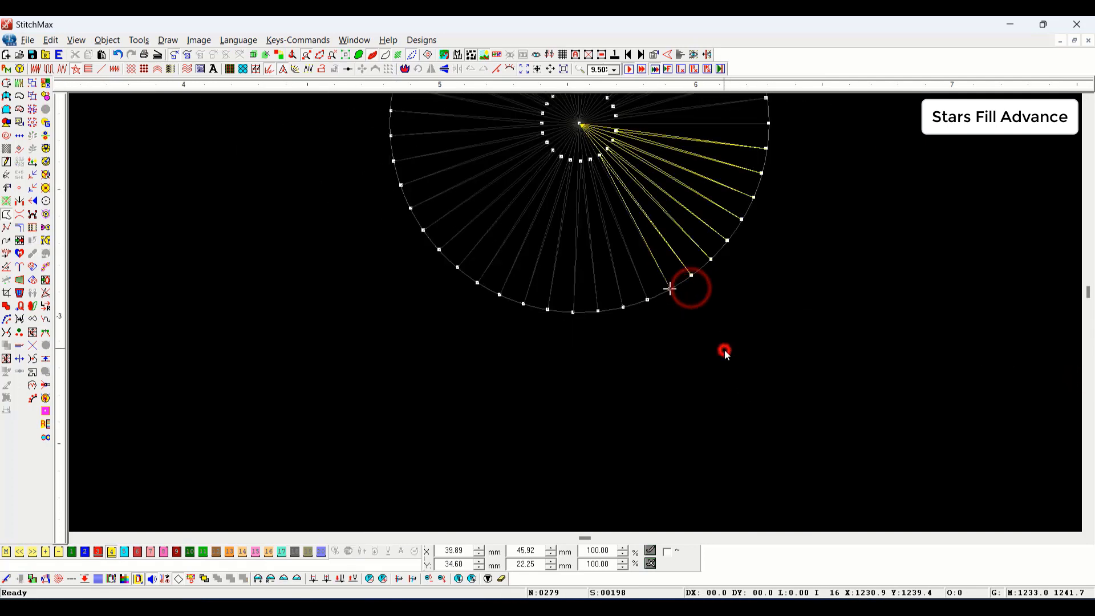
{"action": "key", "text": "Right"}
{"action": "key", "text": "Right"}
{"action": "key", "text": "Right"}
{"action": "key", "text": "Right"}
{"action": "key", "text": "Right"}
{"action": "key", "text": "Right"}
{"action": "key", "text": "Right"}
{"action": "key", "text": "Right"}
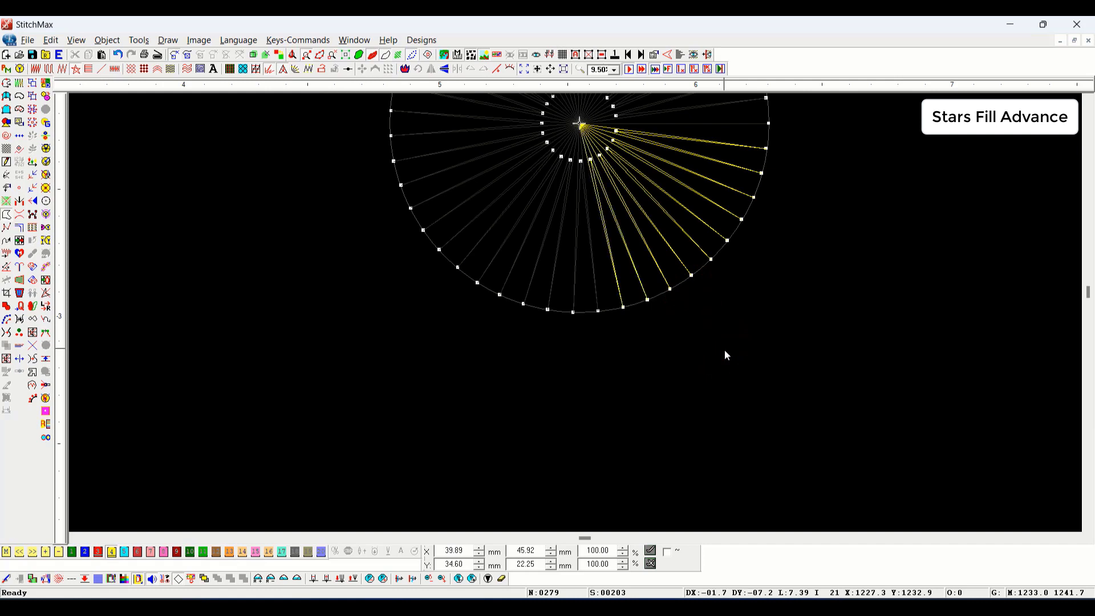
Step: Trace the stitch sequence onward past the circle's lowest point, one stitch at a time, and exit stitch stepping
{"action": "key", "text": "Right"}
{"action": "key", "text": "Right"}
{"action": "key", "text": "Right"}
{"action": "key", "text": "Right"}
{"action": "key", "text": "Right"}
{"action": "key", "text": "Right"}
{"action": "key", "text": "Right"}
{"action": "key", "text": "Right"}
{"action": "key", "text": "Right"}
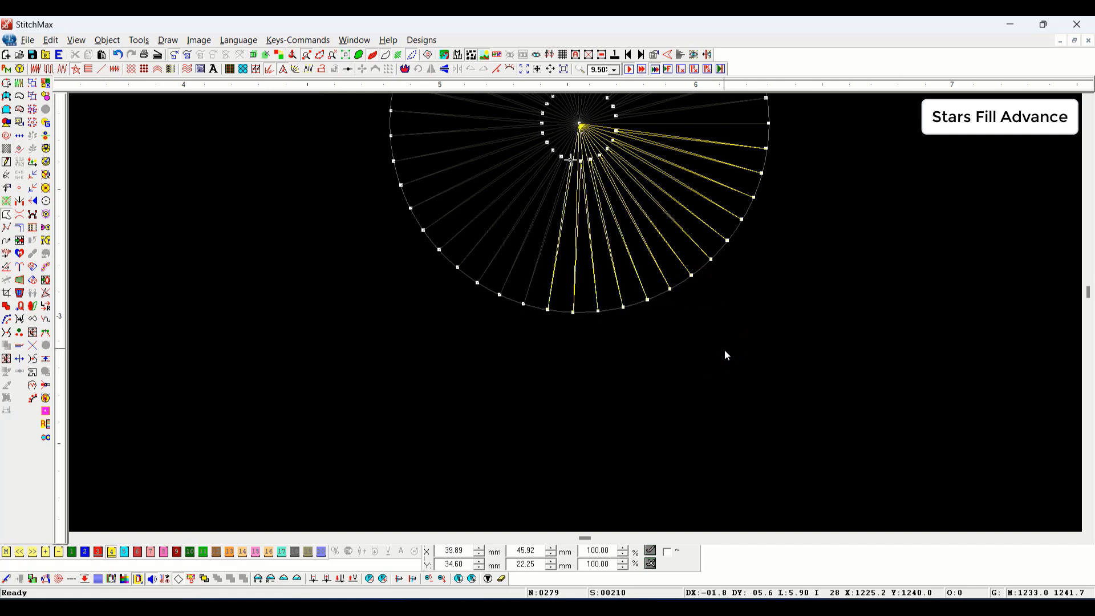
{"action": "key", "text": "Escape"}
Step: Set the circle's Star Offset to 8 in the Star/Plasma fill parameters and regenerate its locked stitches
{"action": "scroll", "coordinate": [765, 360], "scroll_direction": "up", "scroll_amount": 2}
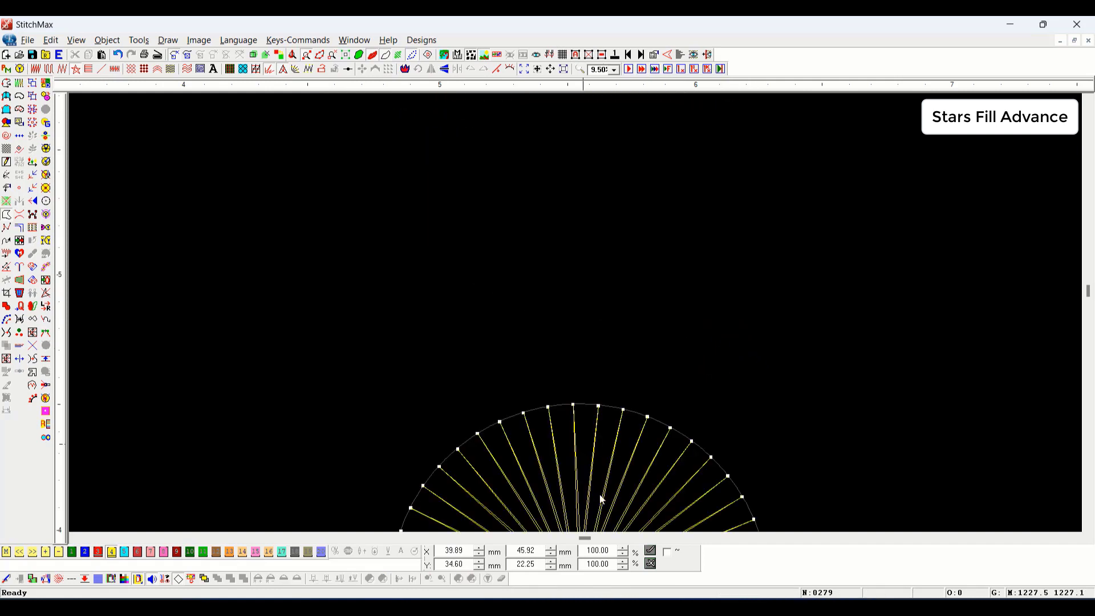
{"action": "scroll", "coordinate": [600, 493], "scroll_direction": "down", "scroll_amount": 1}
{"action": "left_click_drag", "start_coordinate": [637, 314], "coordinate": [493, 432]}
{"action": "left_click", "coordinate": [665, 274]}
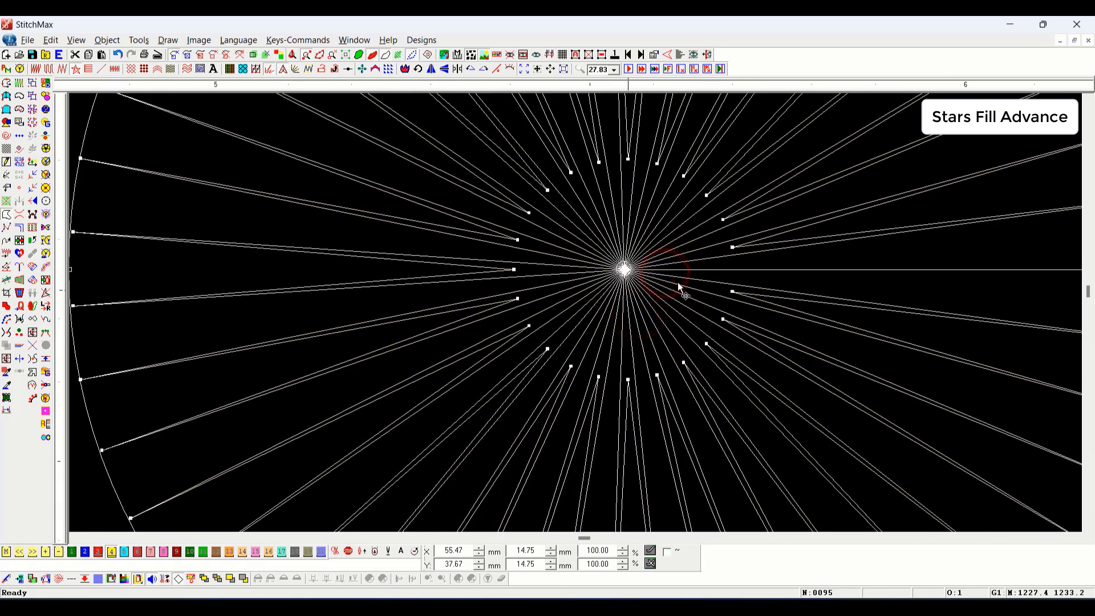
{"action": "double_click", "coordinate": [721, 349]}
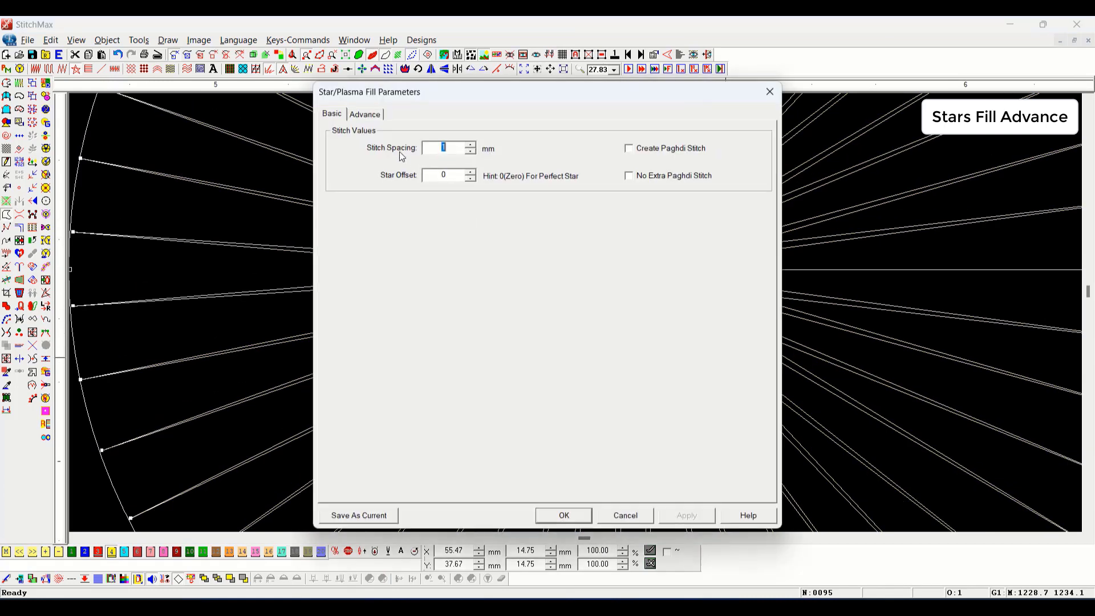
{"action": "left_click", "coordinate": [447, 175]}
{"action": "key", "text": "Return"}
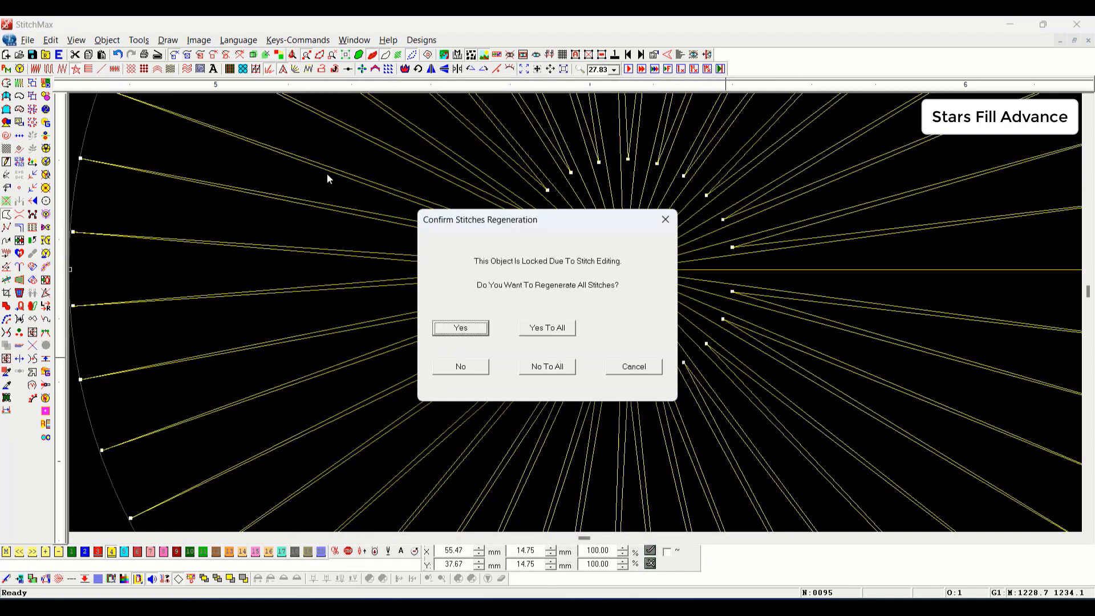
{"action": "key", "text": "Tab"}
{"action": "key", "text": "Return"}
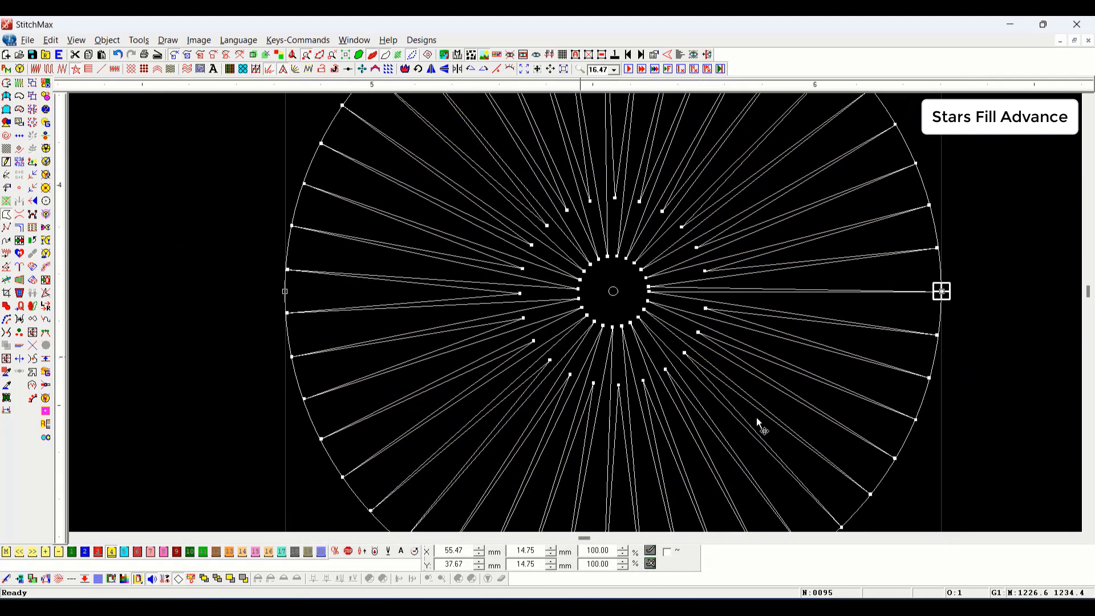
Step: Preview the circle's star fill as realistic thread and return to the stitch-line display to examine the open centre
{"action": "key", "text": "t"}
{"action": "scroll", "coordinate": [740, 313], "scroll_direction": "down", "scroll_amount": 2}
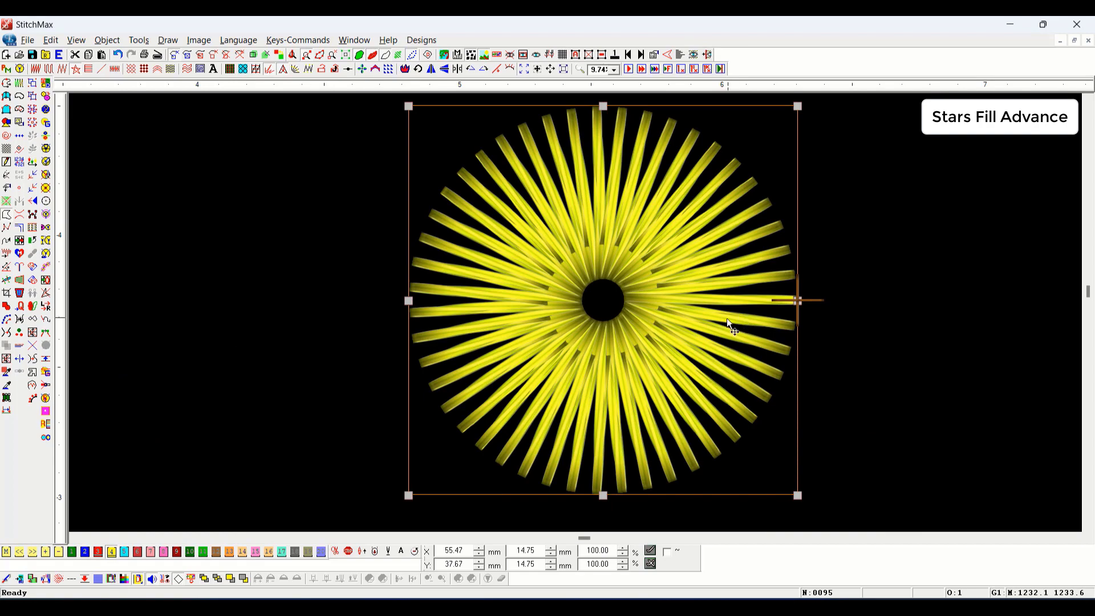
{"action": "scroll", "coordinate": [703, 302], "scroll_direction": "down", "scroll_amount": 1}
{"action": "key", "text": "t"}
{"action": "scroll", "coordinate": [704, 300], "scroll_direction": "up", "scroll_amount": 2}
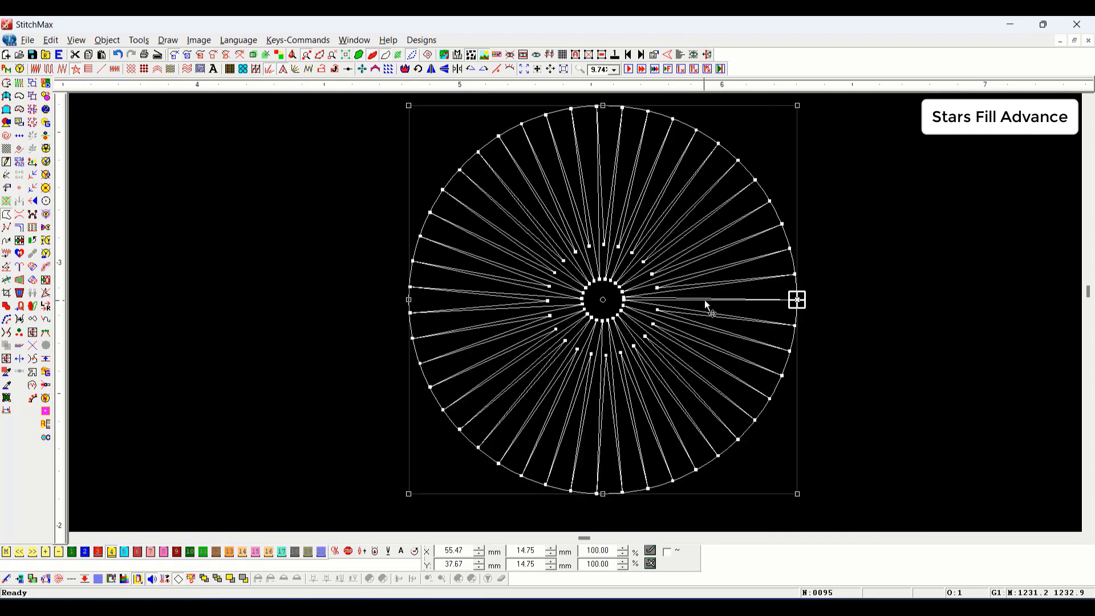
{"action": "scroll", "coordinate": [717, 342], "scroll_direction": "down", "scroll_amount": 2}
{"action": "left_click_drag", "start_coordinate": [716, 335], "coordinate": [405, 530]}
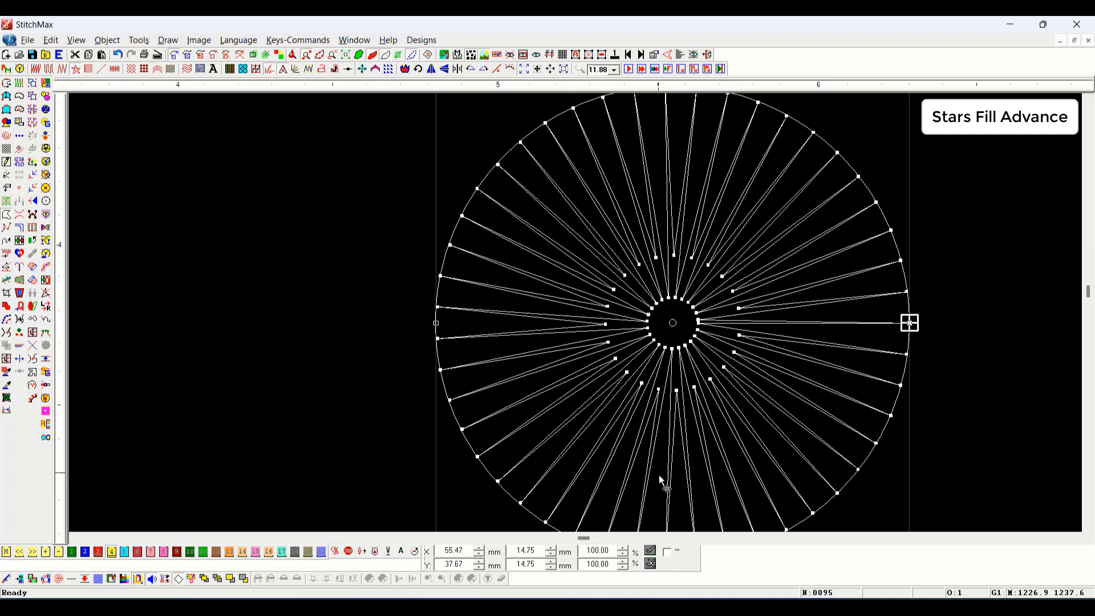
Step: Enable User Defined Center Point in the circle's advanced Star/Plasma fill parameters and apply it
{"action": "right_click", "coordinate": [667, 354]}
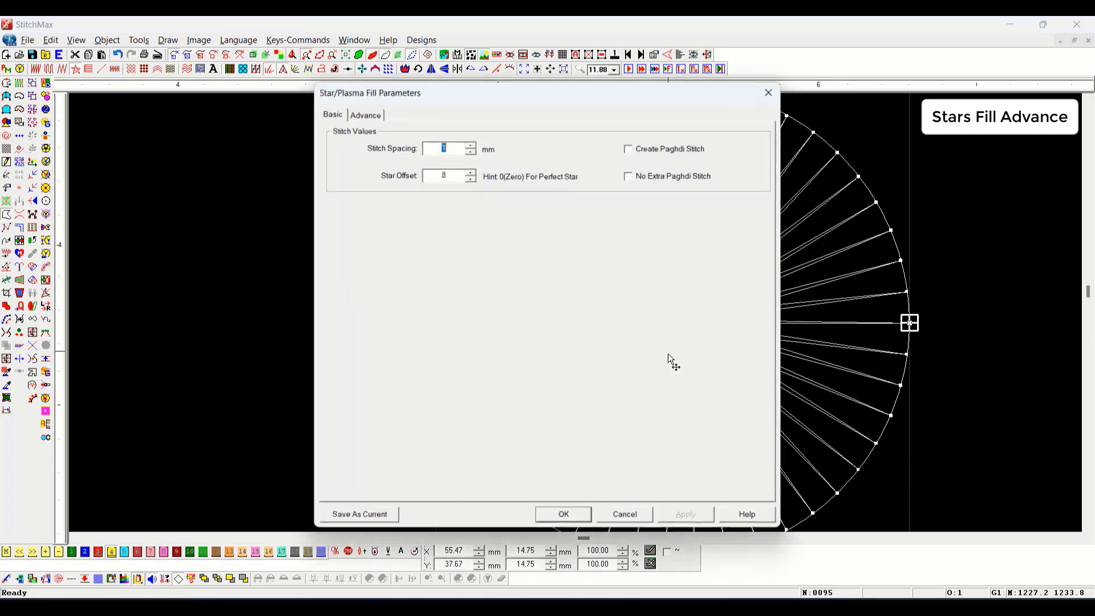
{"action": "left_click", "coordinate": [362, 114]}
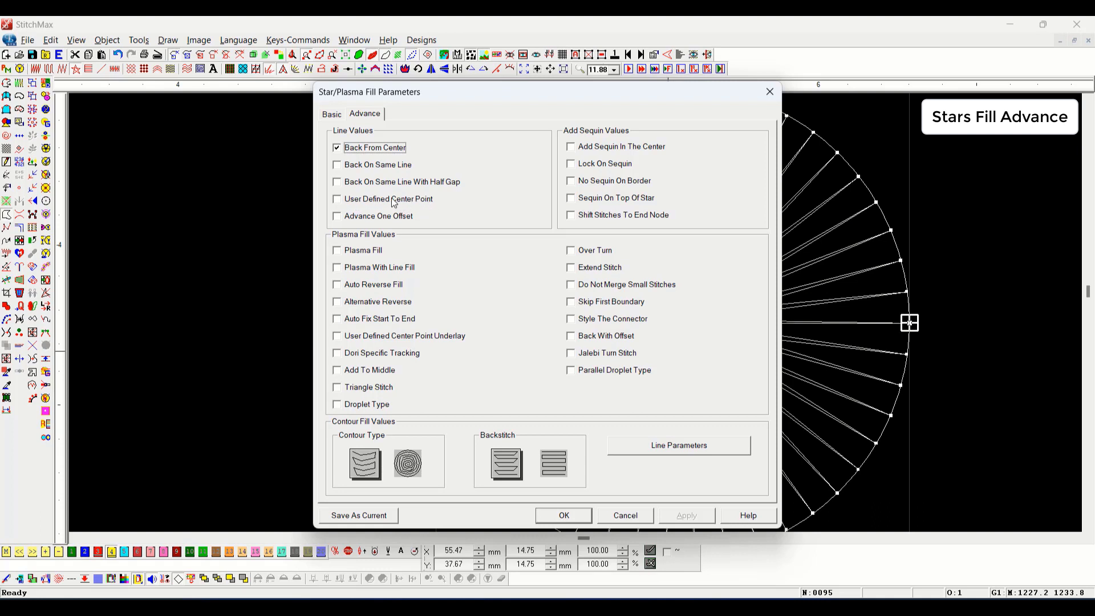
{"action": "left_click", "coordinate": [391, 199]}
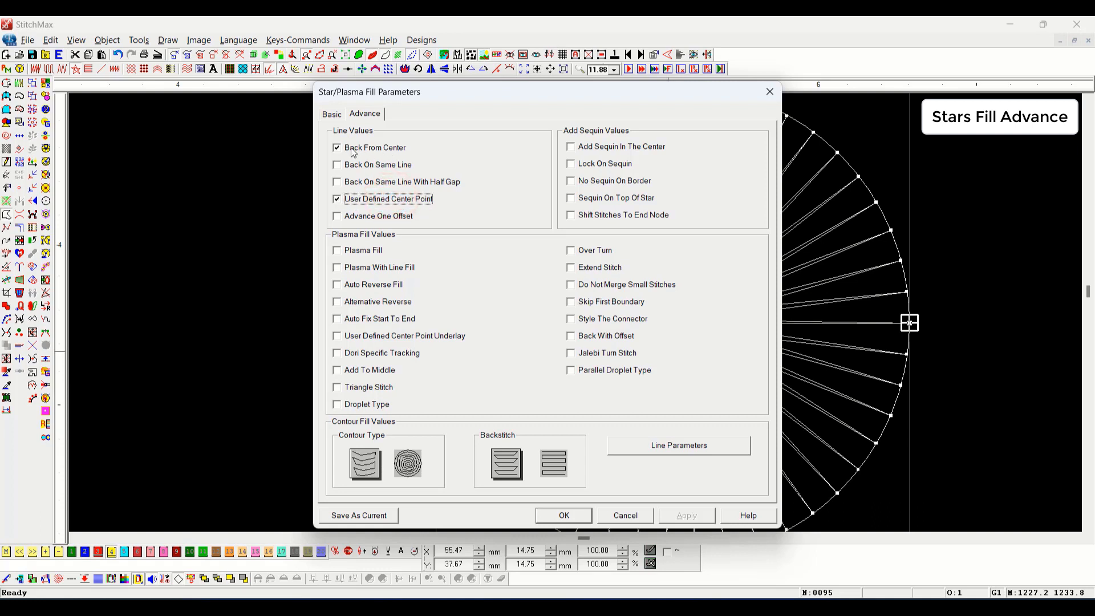
{"action": "left_click_drag", "start_coordinate": [609, 96], "coordinate": [223, 63]}
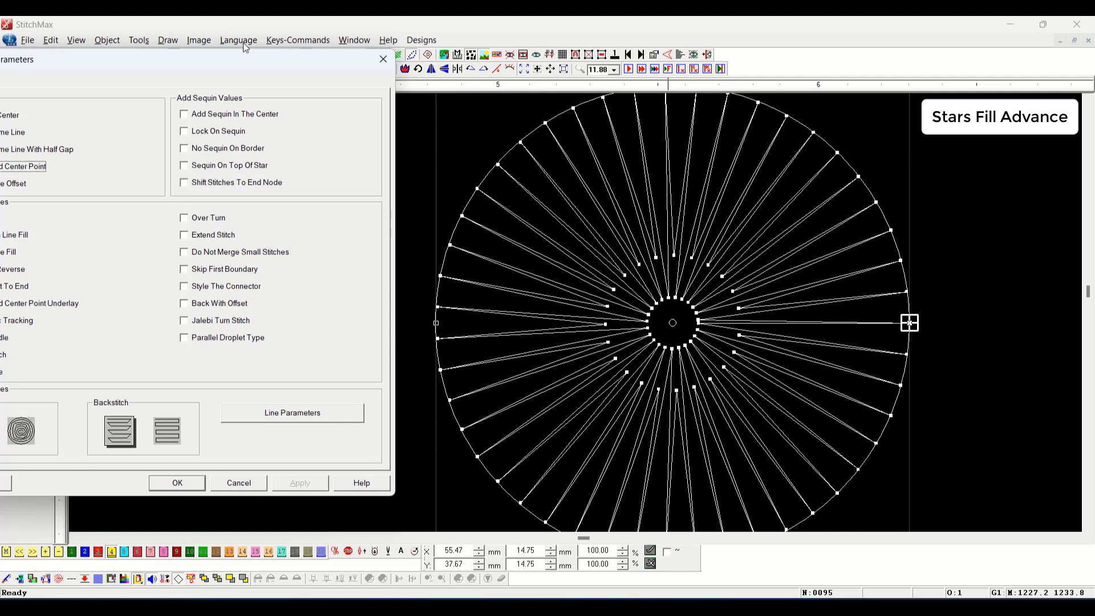
{"action": "left_click_drag", "start_coordinate": [224, 59], "coordinate": [347, 50]}
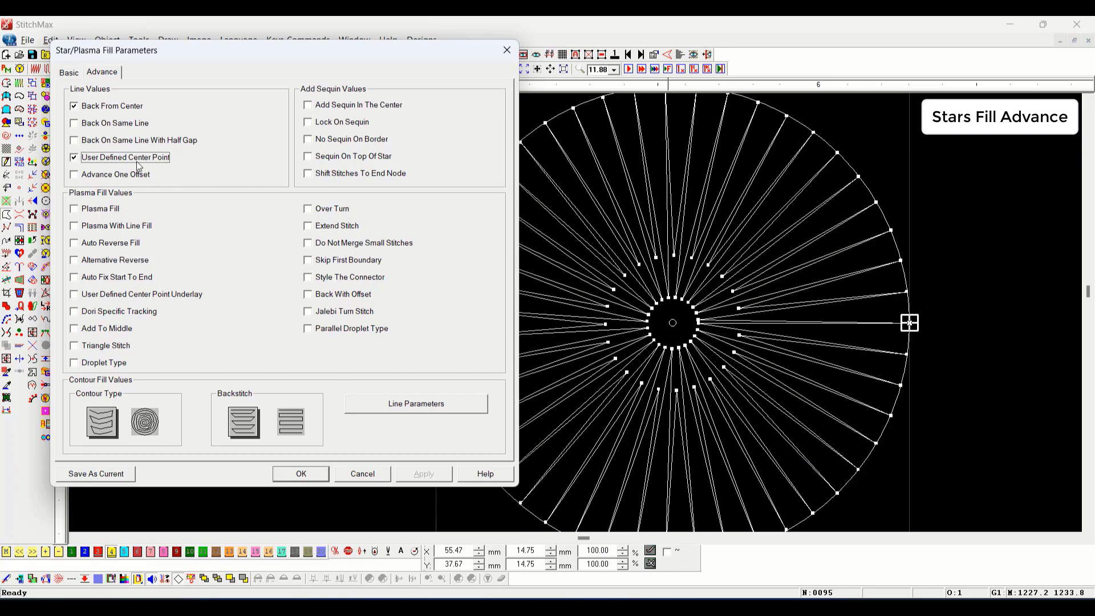
{"action": "left_click", "coordinate": [307, 474]}
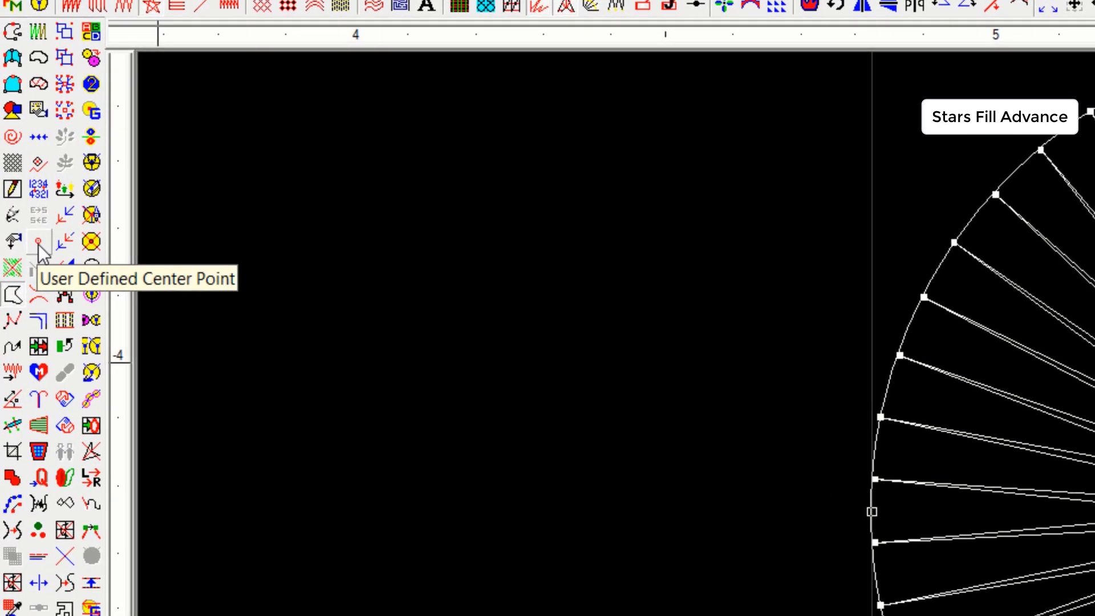
Step: Place a user-defined center point for the star fill in the lower part of the circle, slightly left of its vertical axis
{"action": "left_click", "coordinate": [39, 242]}
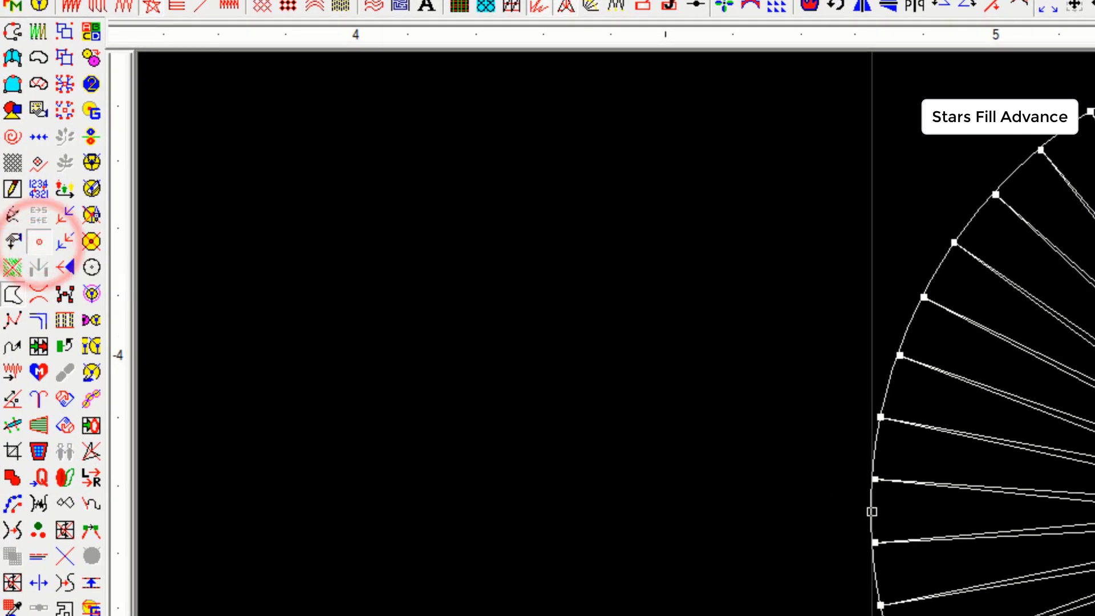
{"action": "scroll", "coordinate": [615, 333], "scroll_direction": "down", "scroll_amount": 5}
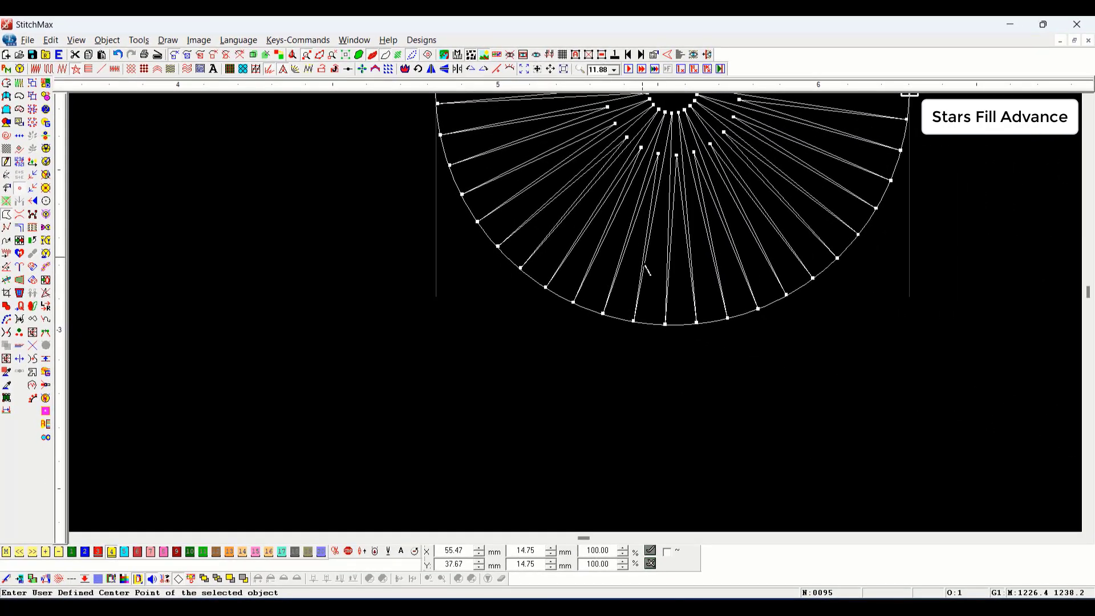
{"action": "scroll", "coordinate": [971, 360], "scroll_direction": "up", "scroll_amount": 5}
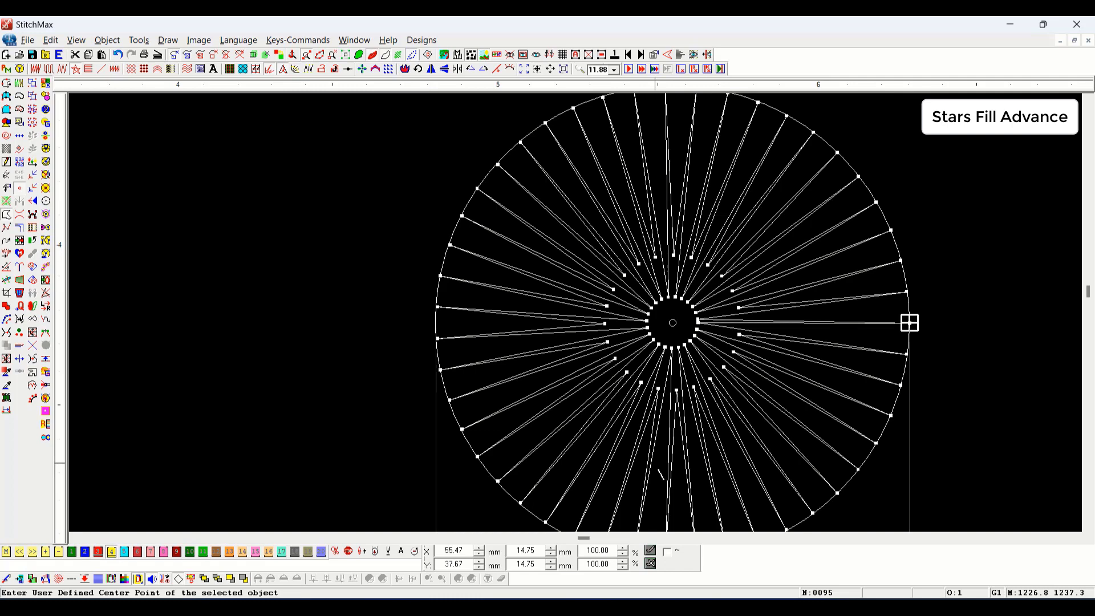
{"action": "left_click", "coordinate": [656, 463]}
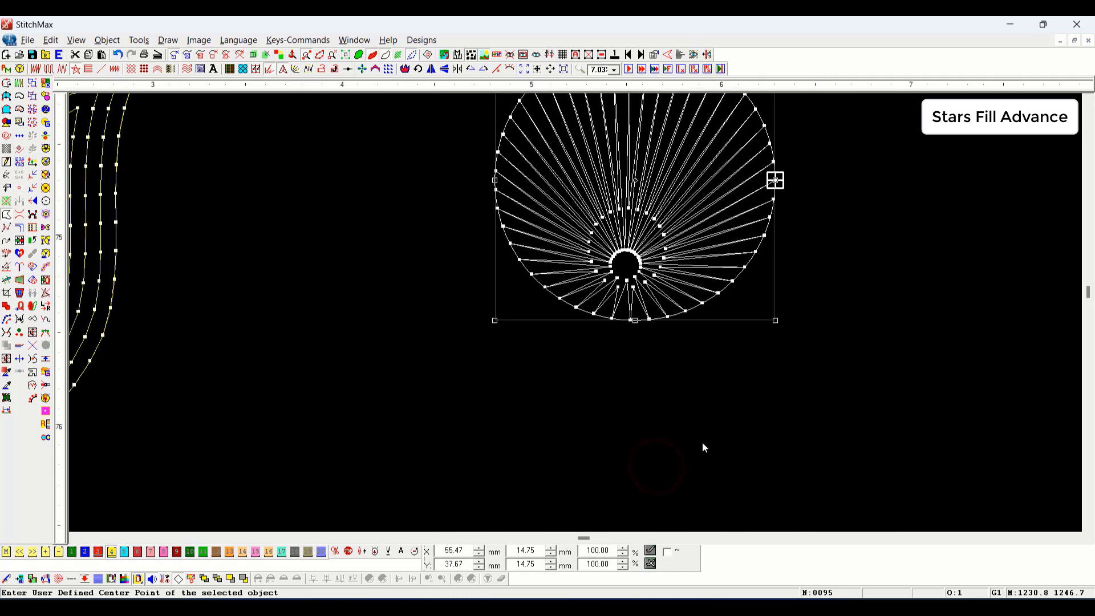
{"action": "scroll", "coordinate": [719, 457], "scroll_direction": "up", "scroll_amount": 4}
{"action": "scroll", "coordinate": [861, 401], "scroll_direction": "down", "scroll_amount": 4}
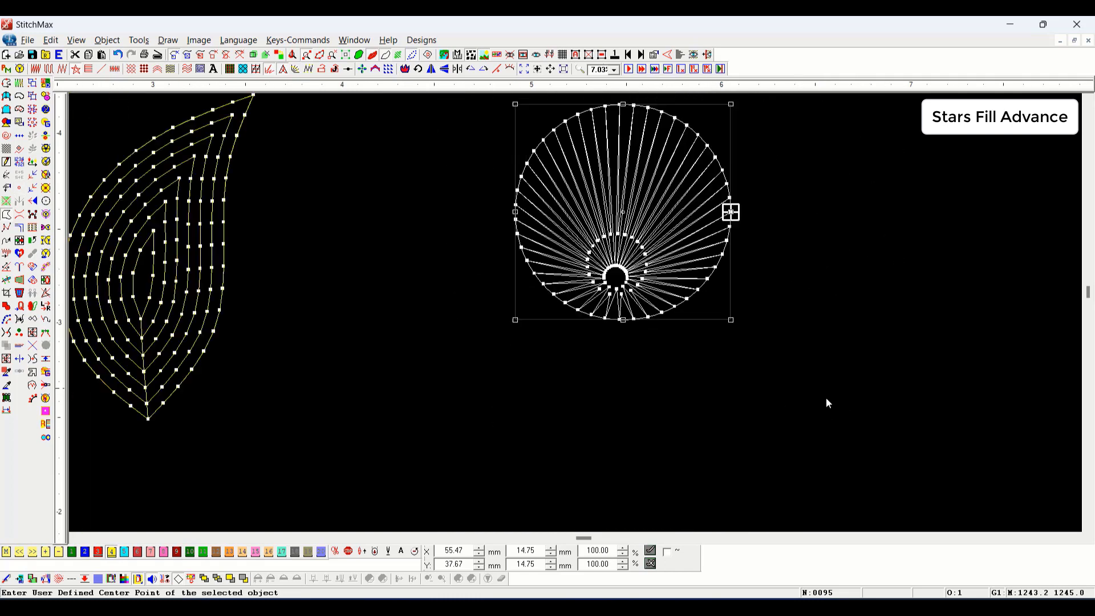